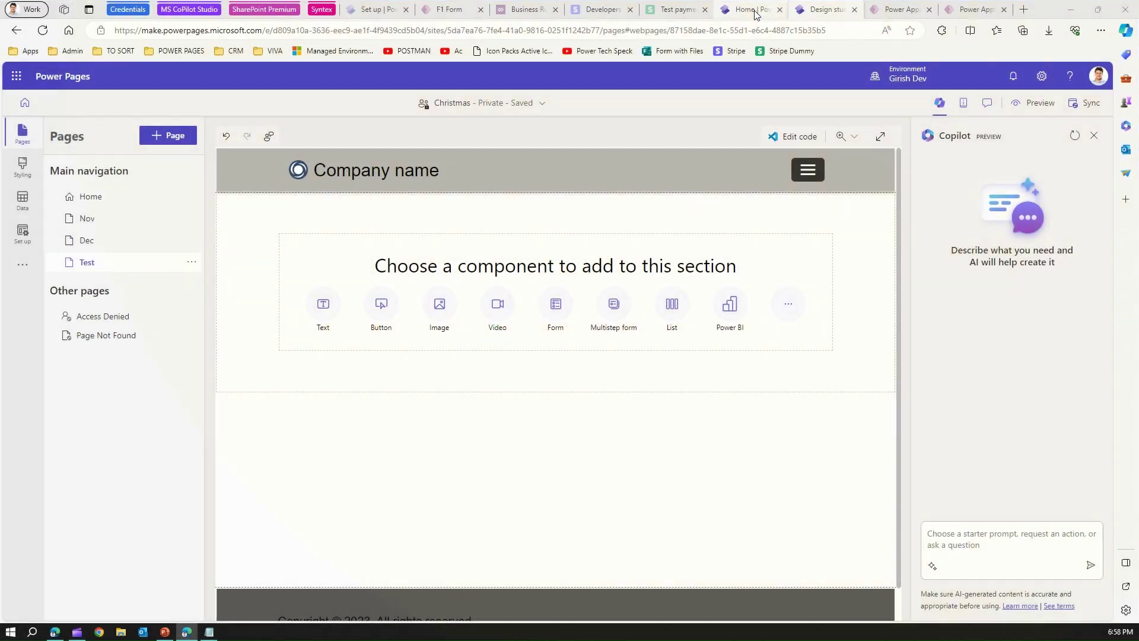
Step: Open the external apps integrations in the setup of the Christmas site
{"action": "left_click", "coordinate": [748, 10]}
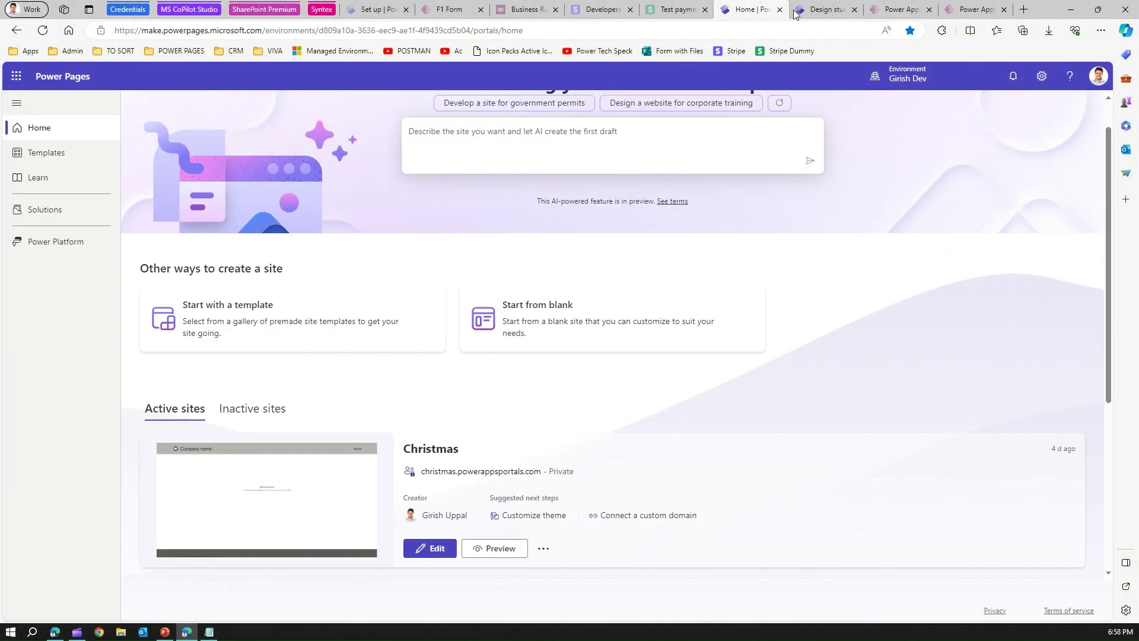
{"action": "left_click", "coordinate": [824, 10]}
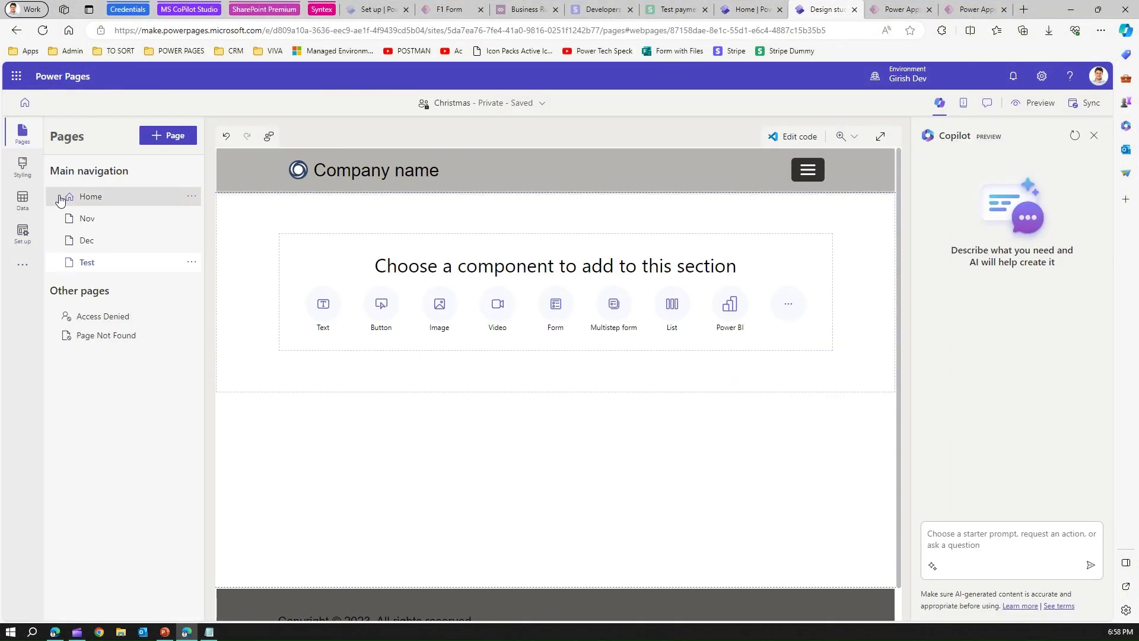
{"action": "left_click", "coordinate": [21, 274]}
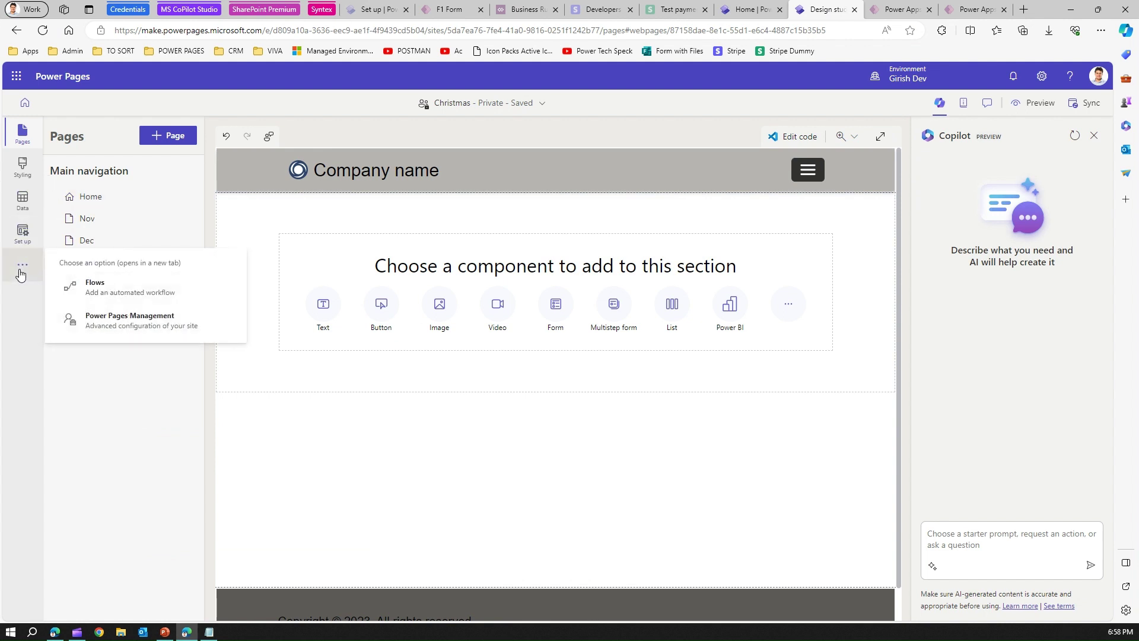
{"action": "left_click", "coordinate": [22, 235]}
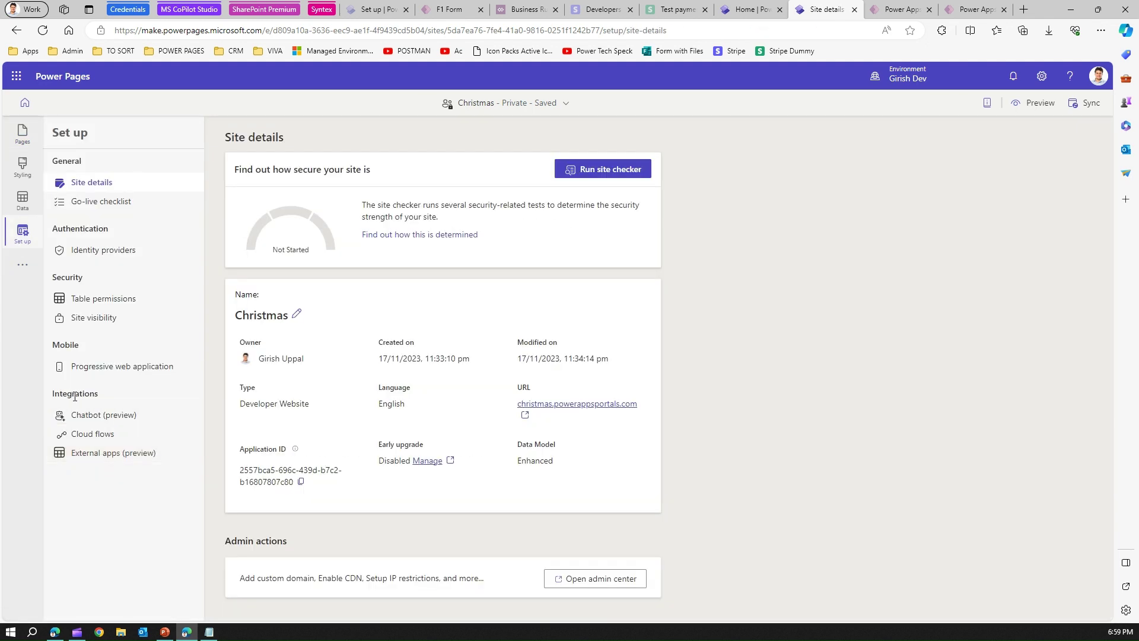
{"action": "left_click", "coordinate": [88, 456]}
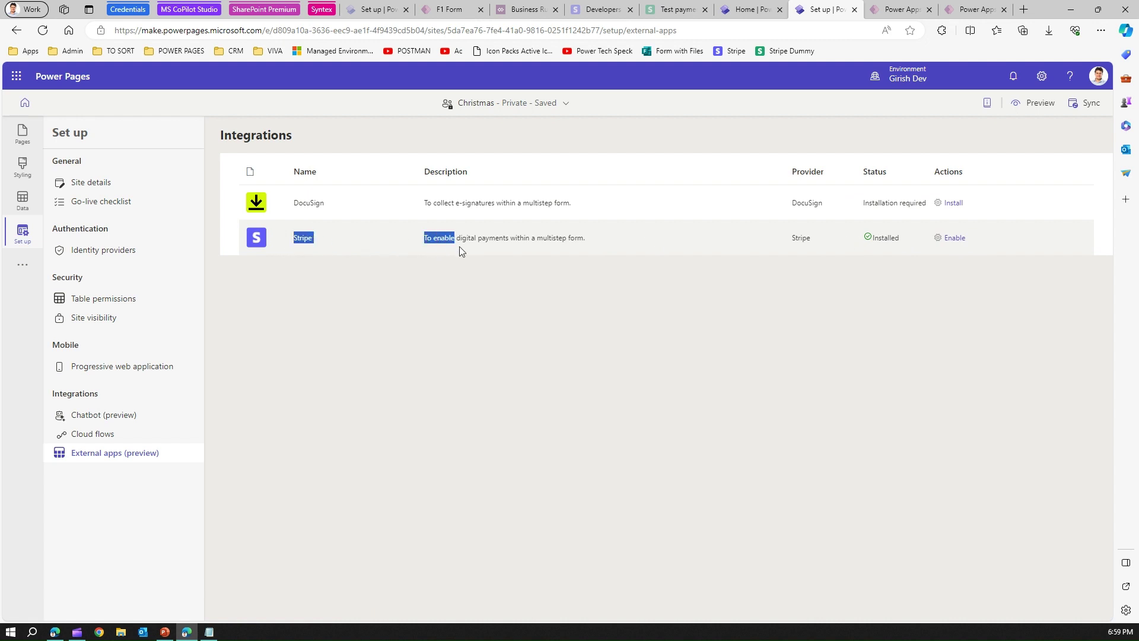
Step: Review the status and available action of the DocuSign and Stripe integrations
{"action": "left_click", "coordinate": [564, 244]}
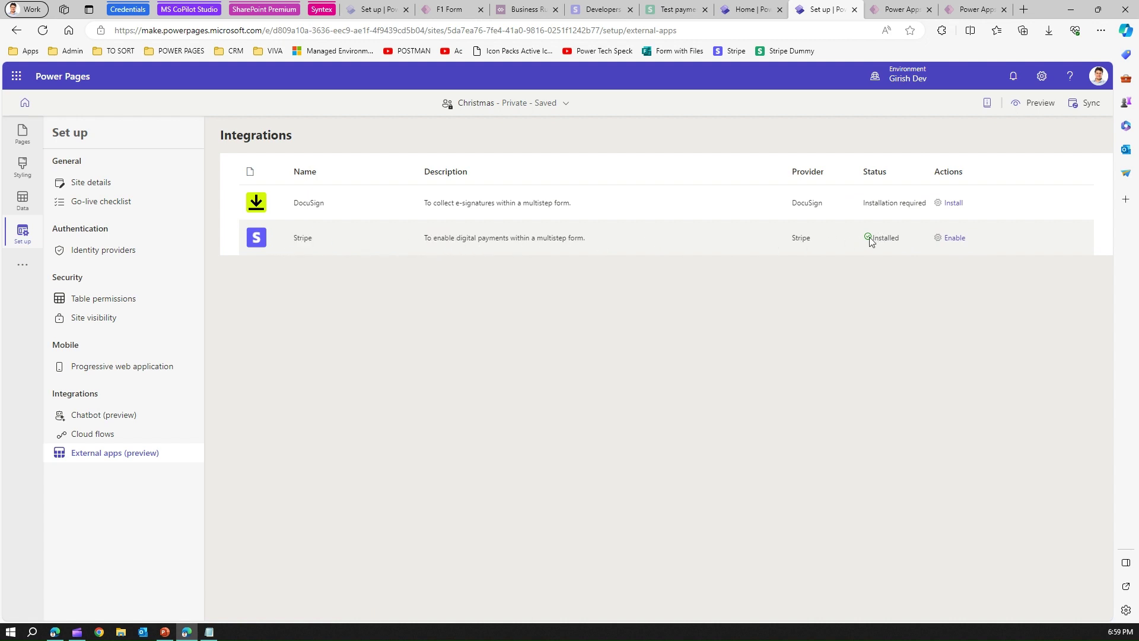
{"action": "left_click_drag", "start_coordinate": [866, 241], "coordinate": [908, 242]}
{"action": "left_click", "coordinate": [897, 247]}
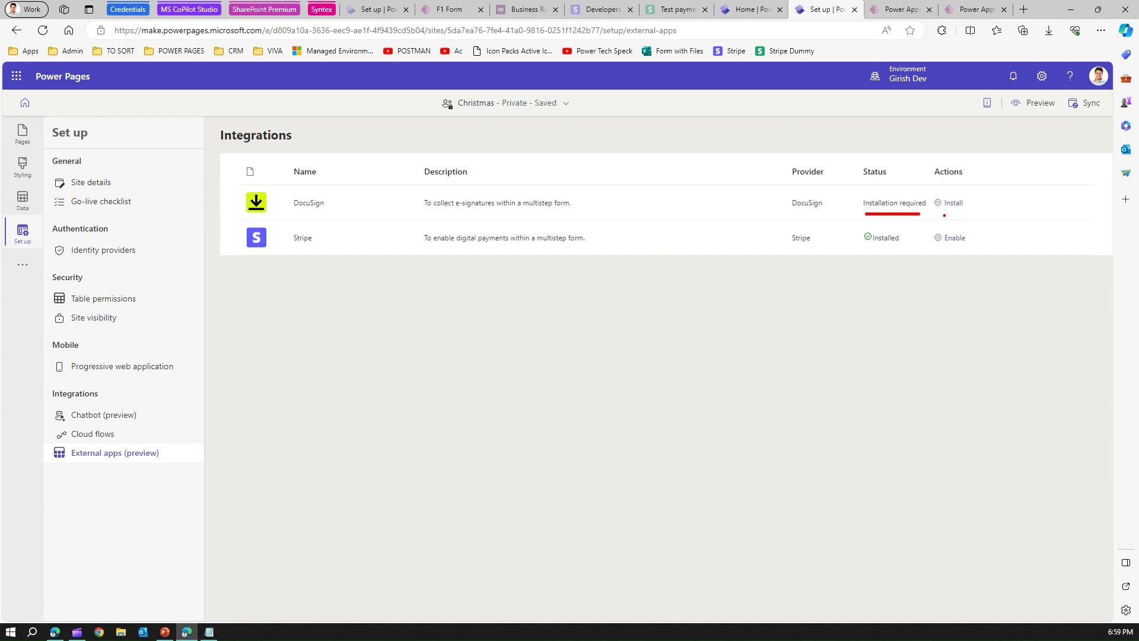
{"action": "mouse_move", "coordinate": [986, 196]}
{"action": "left_mouse_down"}
{"action": "mouse_move", "coordinate": [908, 191]}
{"action": "mouse_move", "coordinate": [841, 212]}
{"action": "left_mouse_up"}
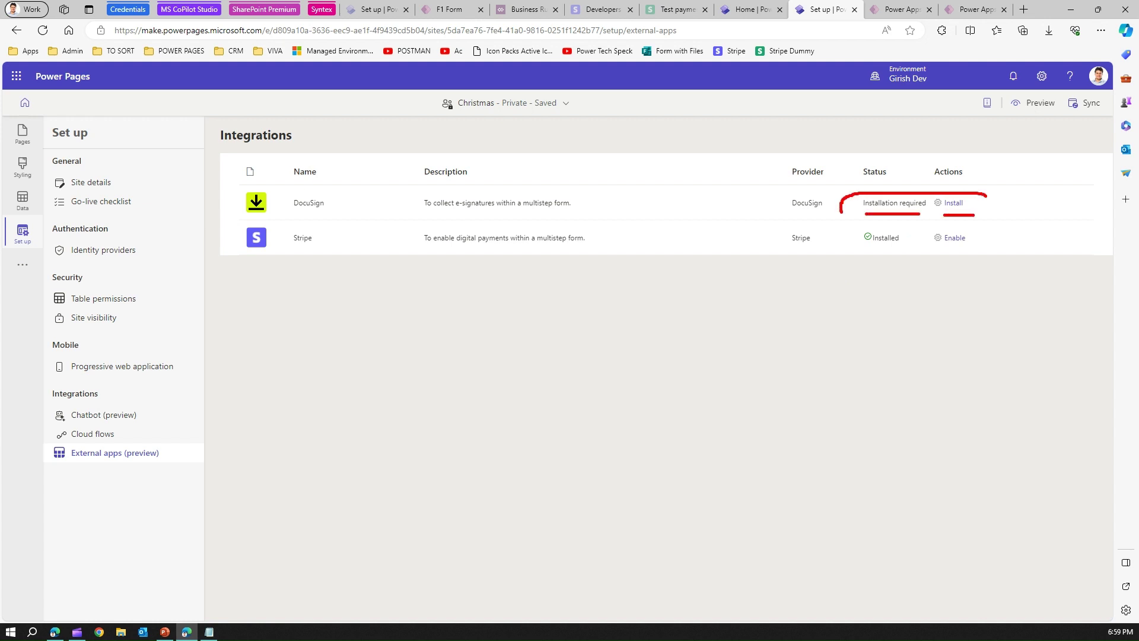
{"action": "left_click_drag", "start_coordinate": [974, 215], "coordinate": [984, 194]}
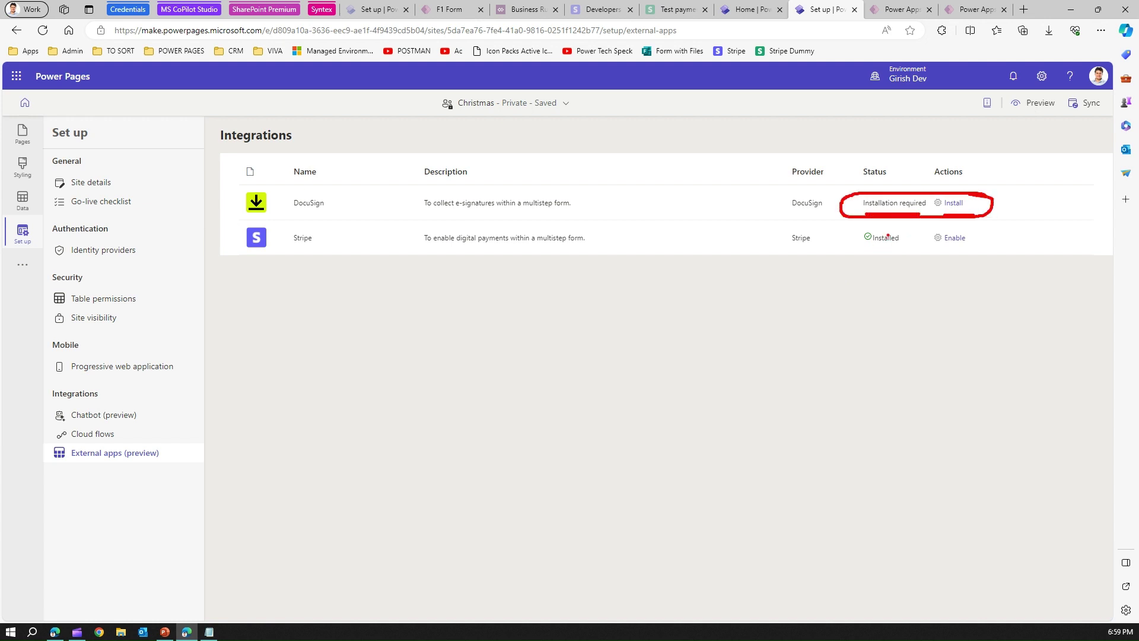
{"action": "left_click_drag", "start_coordinate": [852, 241], "coordinate": [906, 229]}
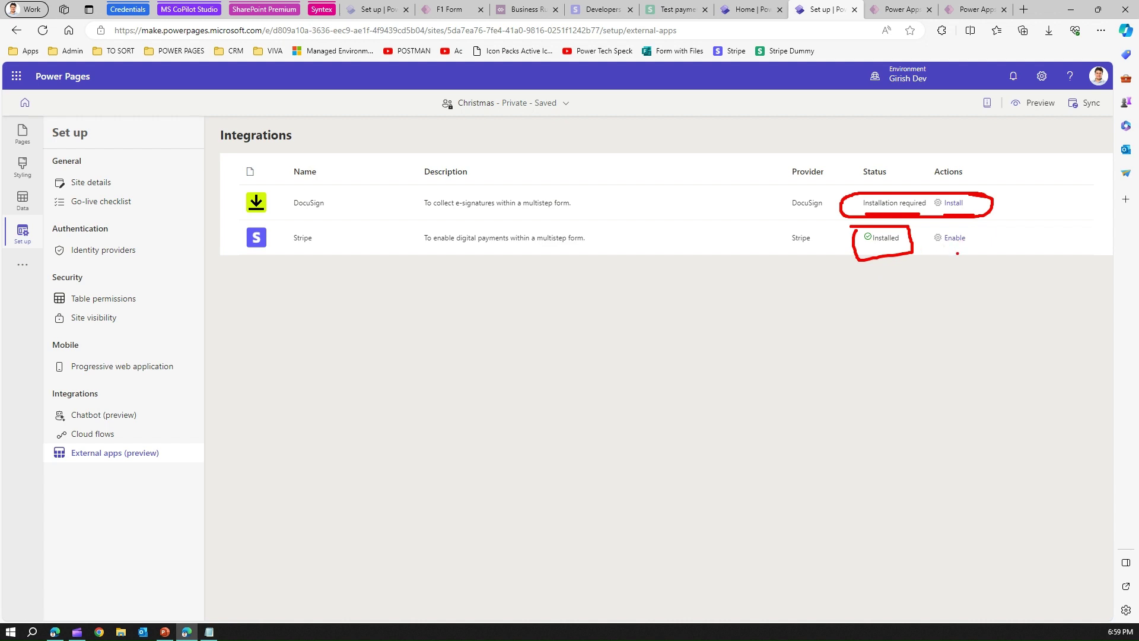
Step: Open the Stripe enabling form to view its secret key and publishable key fields, and close it without saving
{"action": "left_click", "coordinate": [956, 240]}
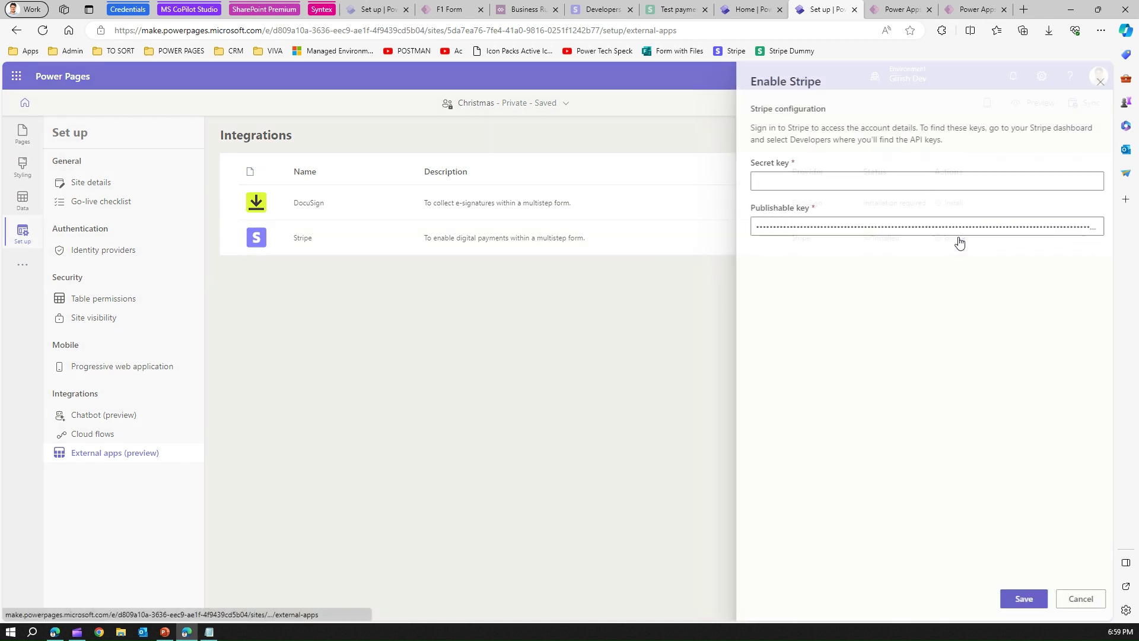
{"action": "left_click", "coordinate": [876, 226]}
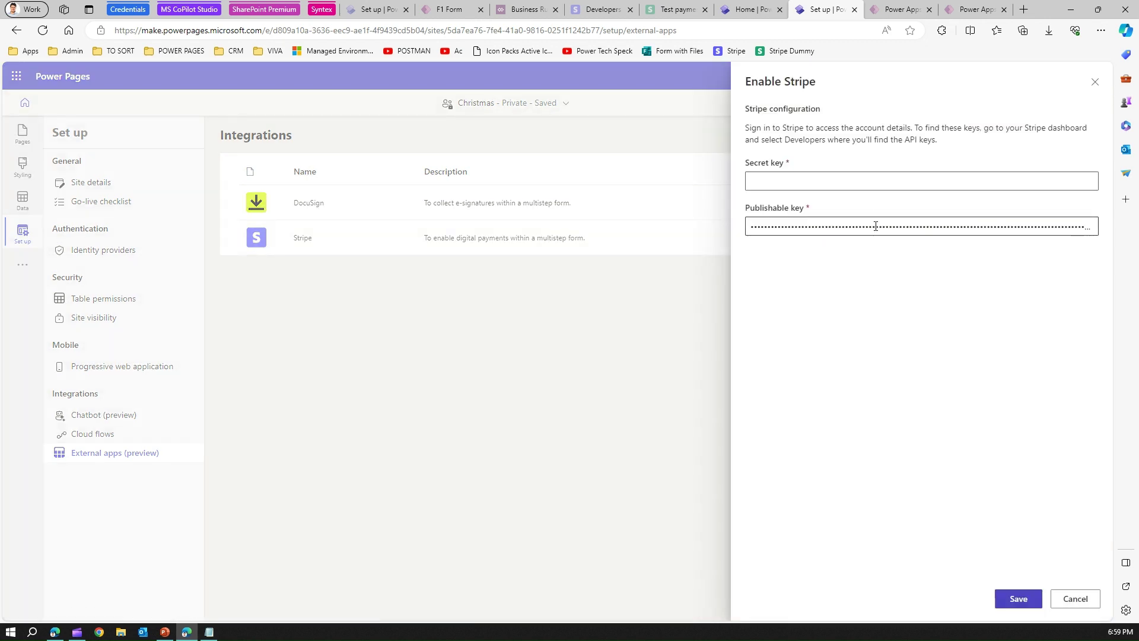
{"action": "left_click", "coordinate": [1088, 600]}
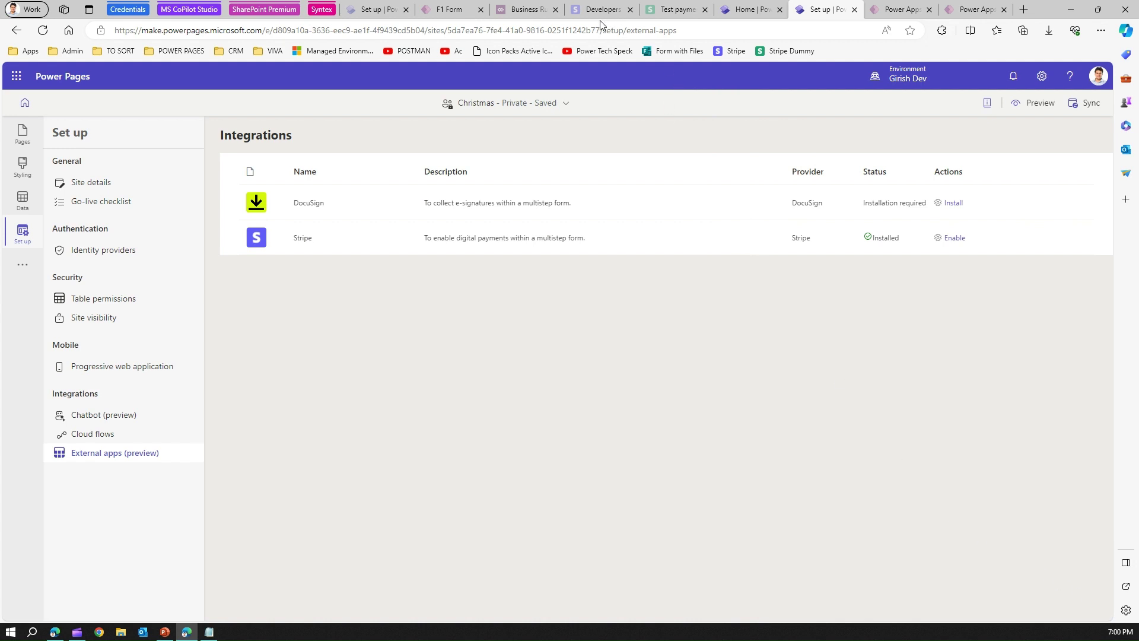
Step: Go to stripe.com in a new browser tab and open the Stripe dashboard
{"action": "left_click", "coordinate": [1029, 11]}
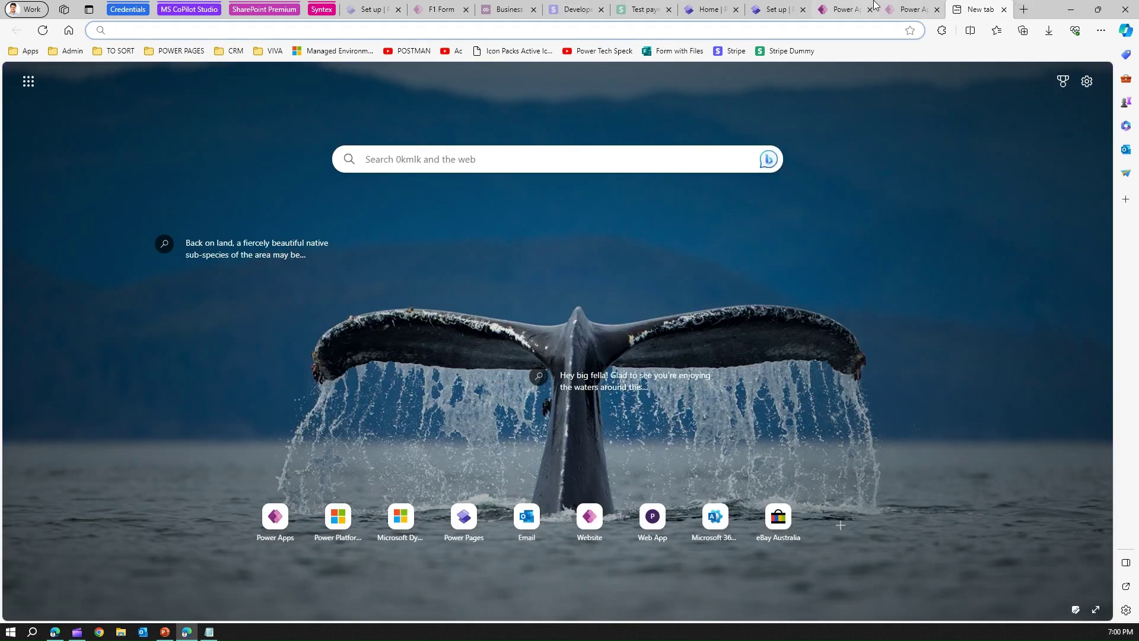
{"action": "type", "text": "stripe.com"}
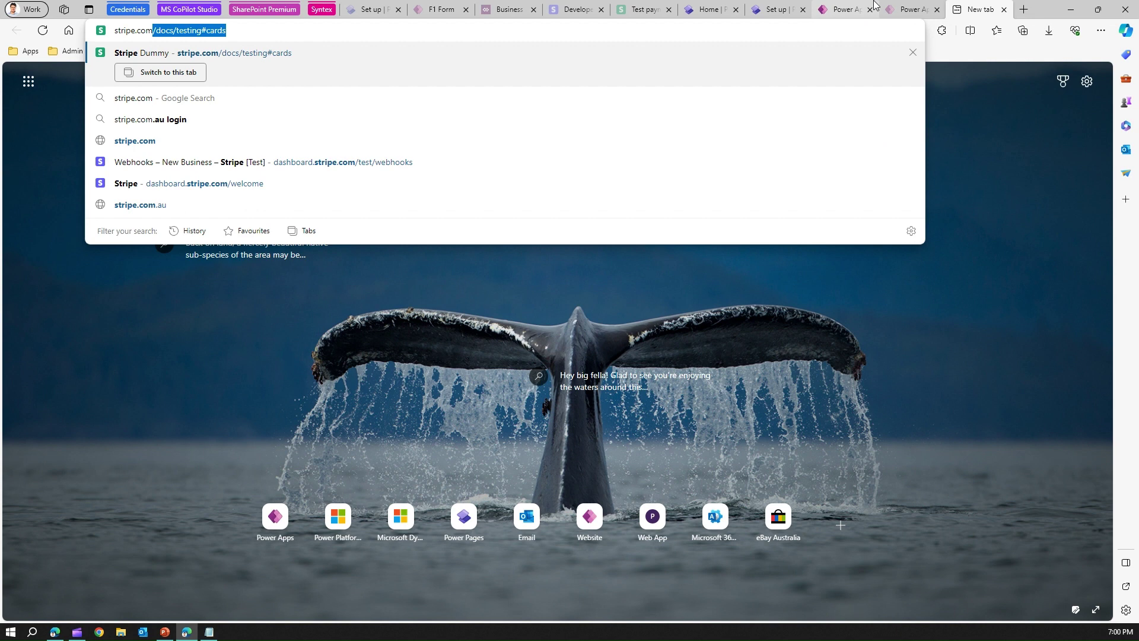
{"action": "key", "text": "Delete"}
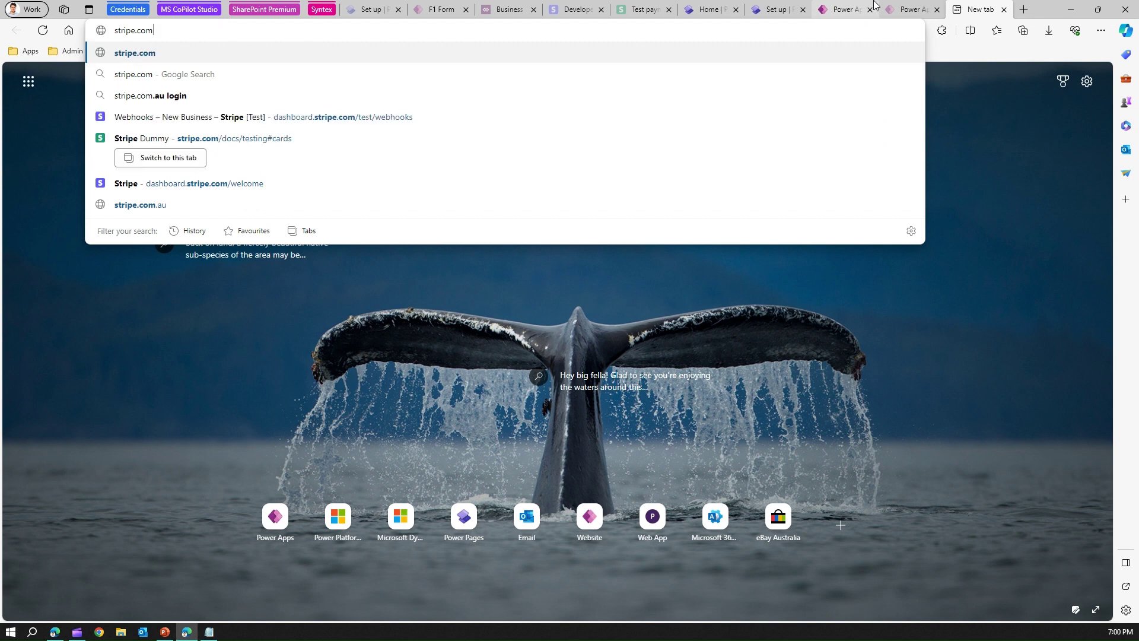
{"action": "key", "text": "Return"}
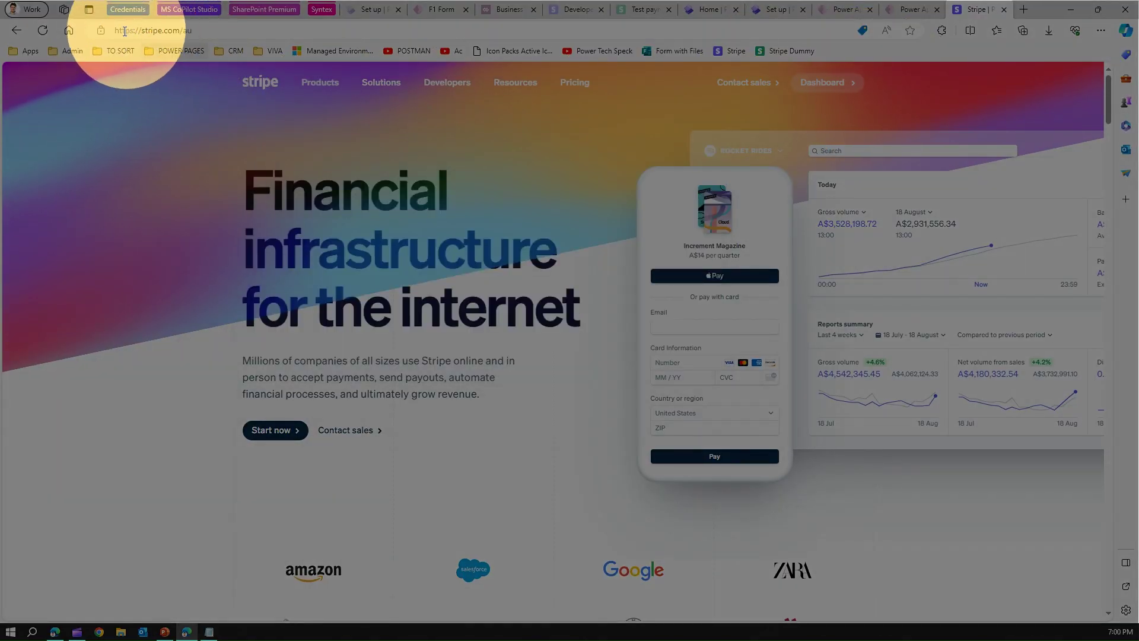
{"action": "mouse_move", "coordinate": [320, 82]}
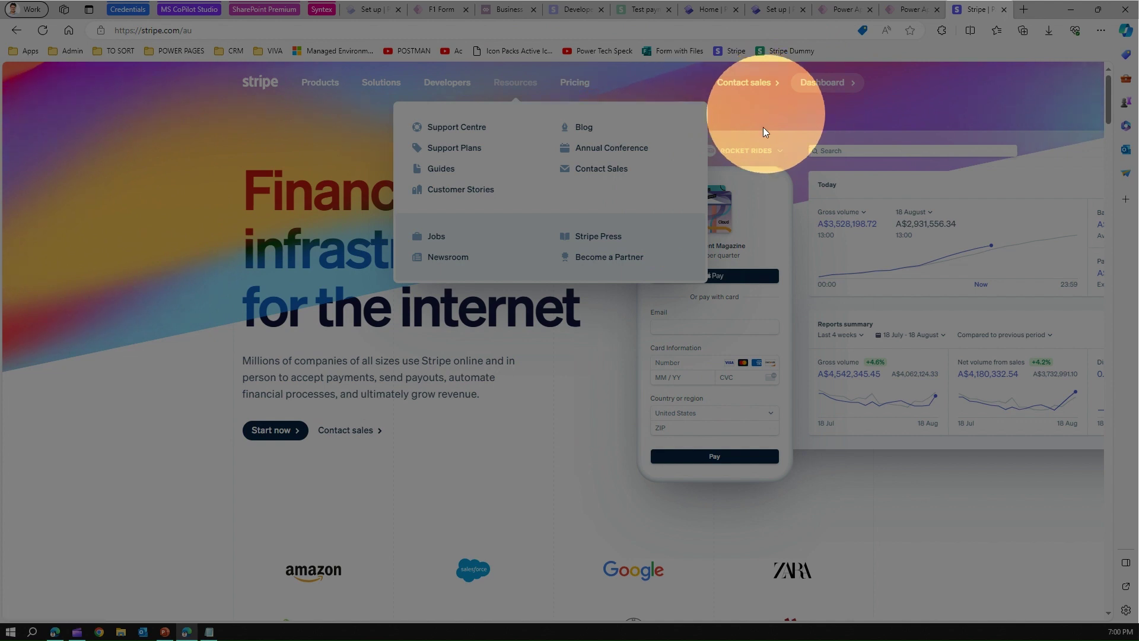
{"action": "left_click", "coordinate": [842, 86]}
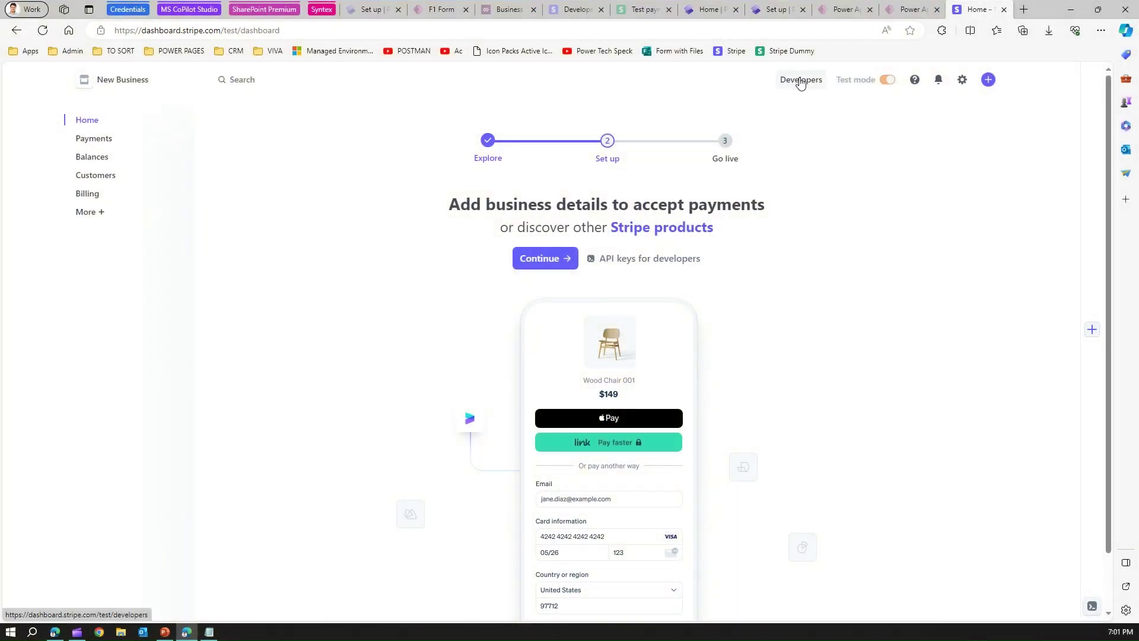
Step: Open the API keys in the dashboard's Developers area and locate the standard publishable and secret keys
{"action": "left_click", "coordinate": [810, 81]}
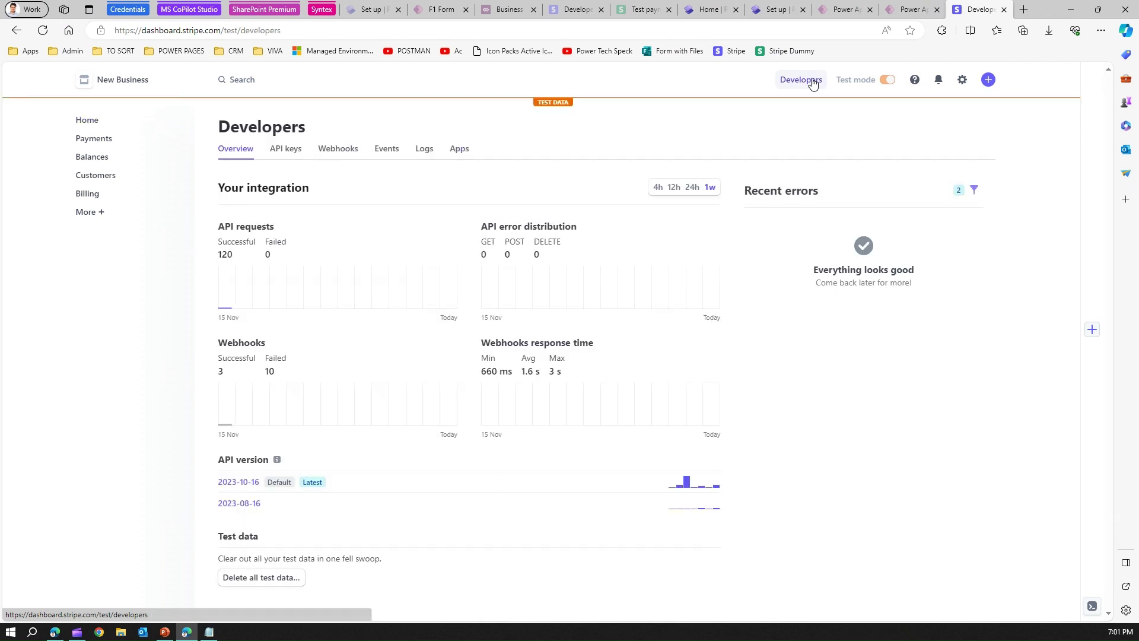
{"action": "left_click", "coordinate": [291, 151]}
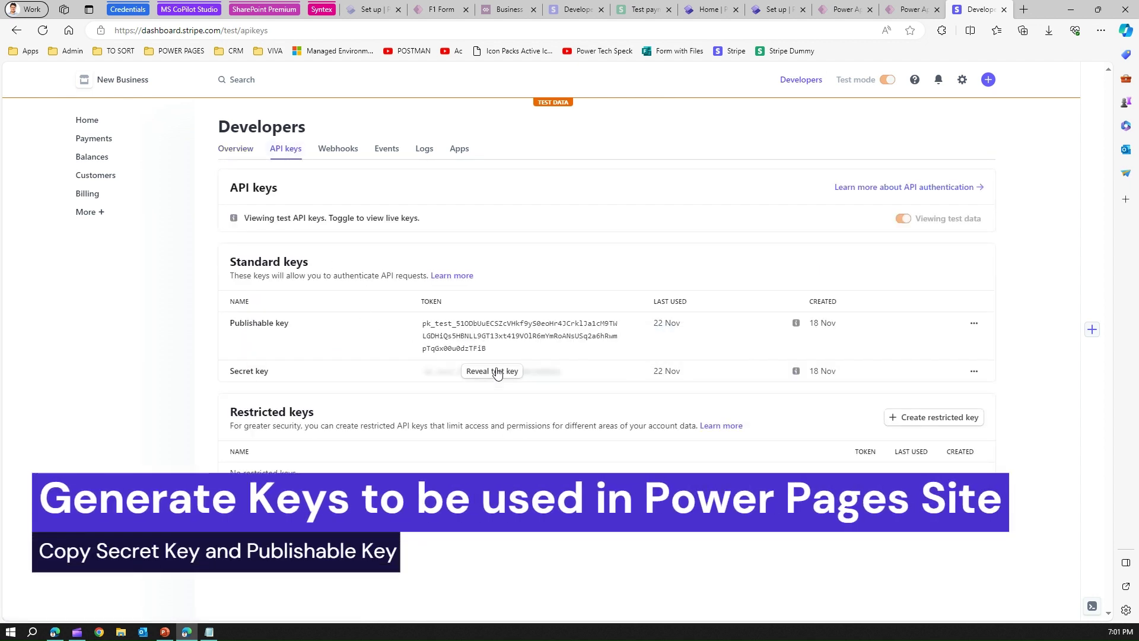
{"action": "left_click", "coordinate": [477, 340]}
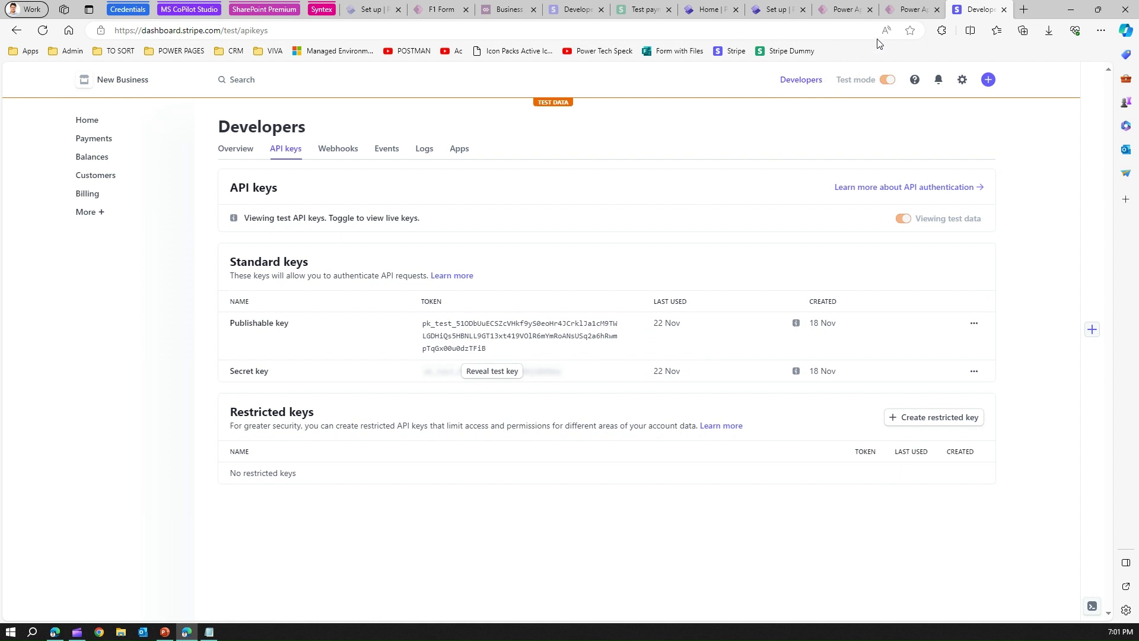
Step: Return to the site's integrations in Power Pages, check where the Stripe keys are entered, and cancel the form
{"action": "left_click", "coordinate": [777, 11]}
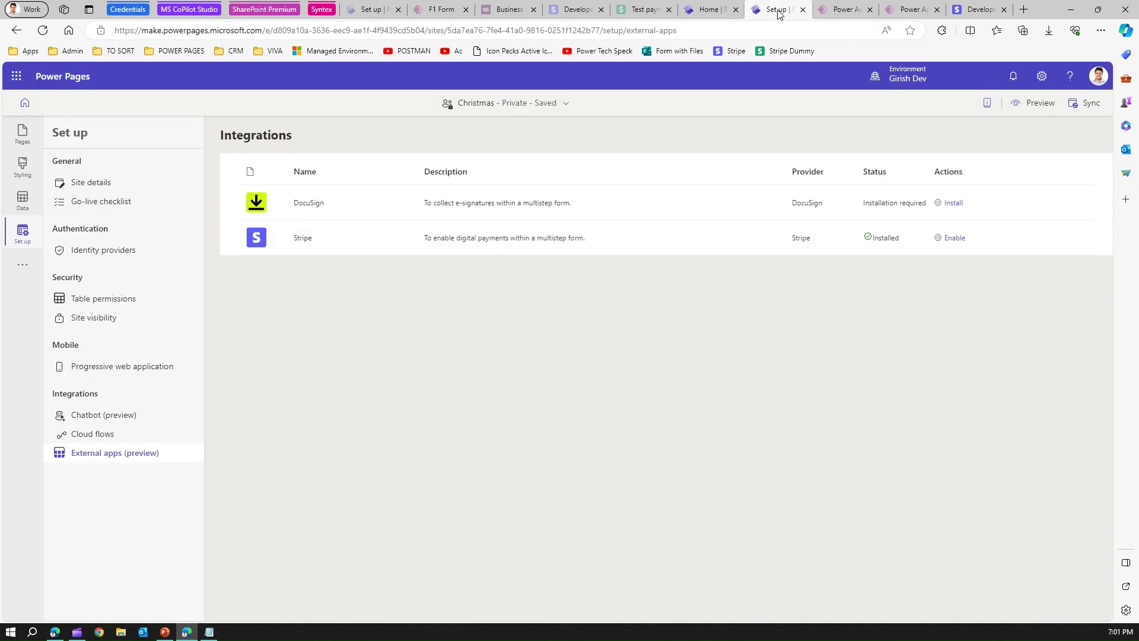
{"action": "left_click", "coordinate": [954, 240]}
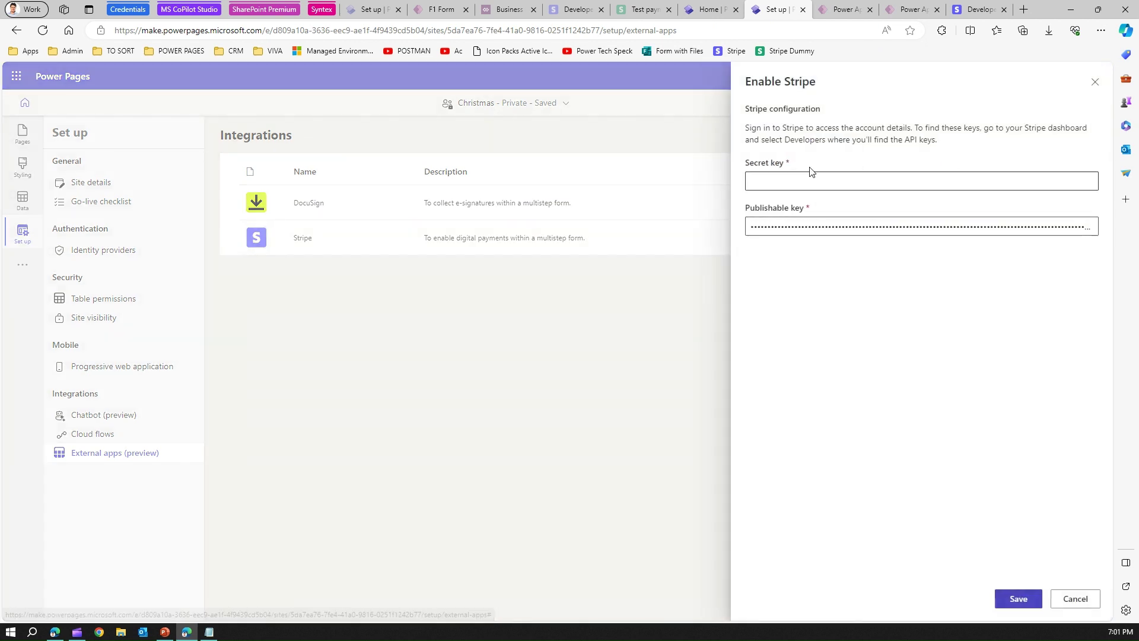
{"action": "left_click", "coordinate": [1076, 599]}
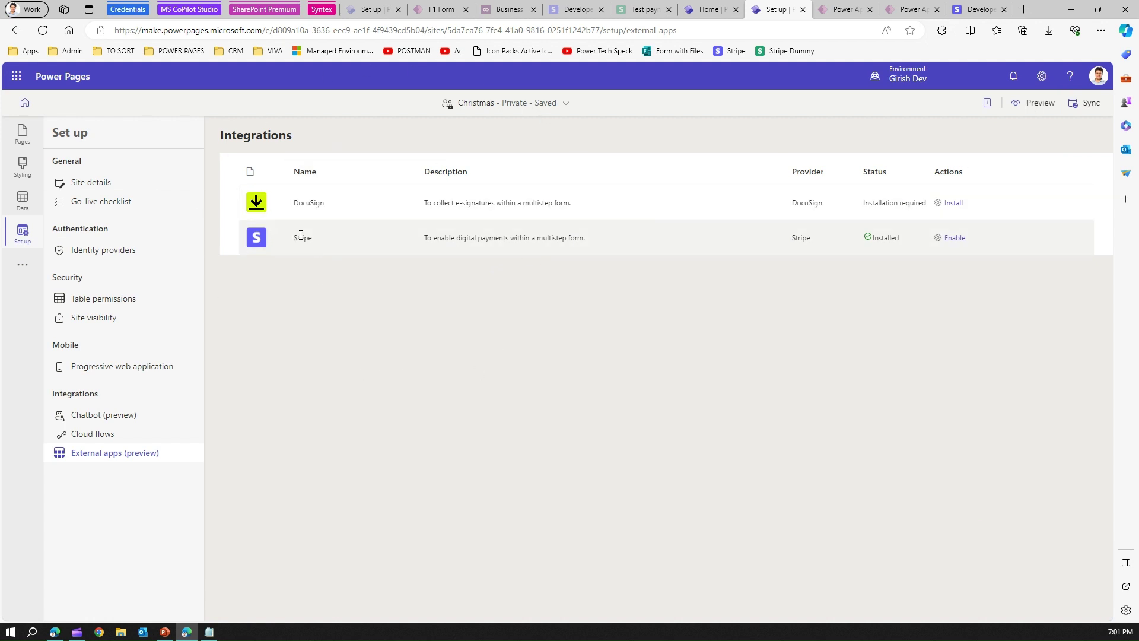
{"action": "left_click_drag", "start_coordinate": [297, 239], "coordinate": [334, 242]}
{"action": "left_click", "coordinate": [349, 251]}
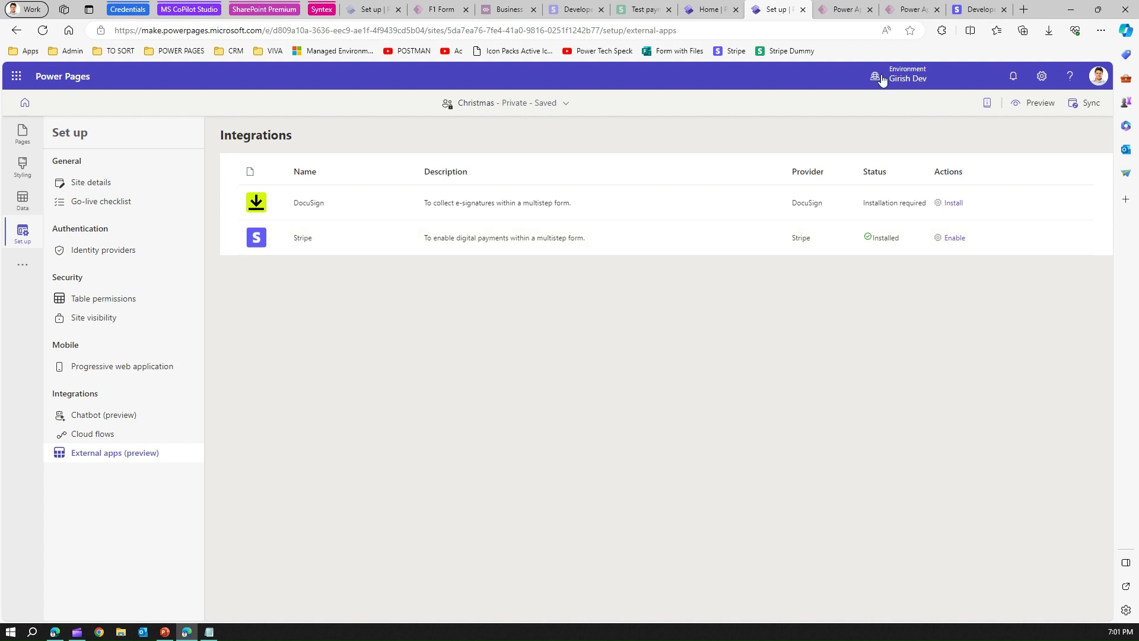
Step: Open Power Apps in a new browser tab and switch to the same Dev environment as the Christmas site
{"action": "left_click", "coordinate": [1024, 9]}
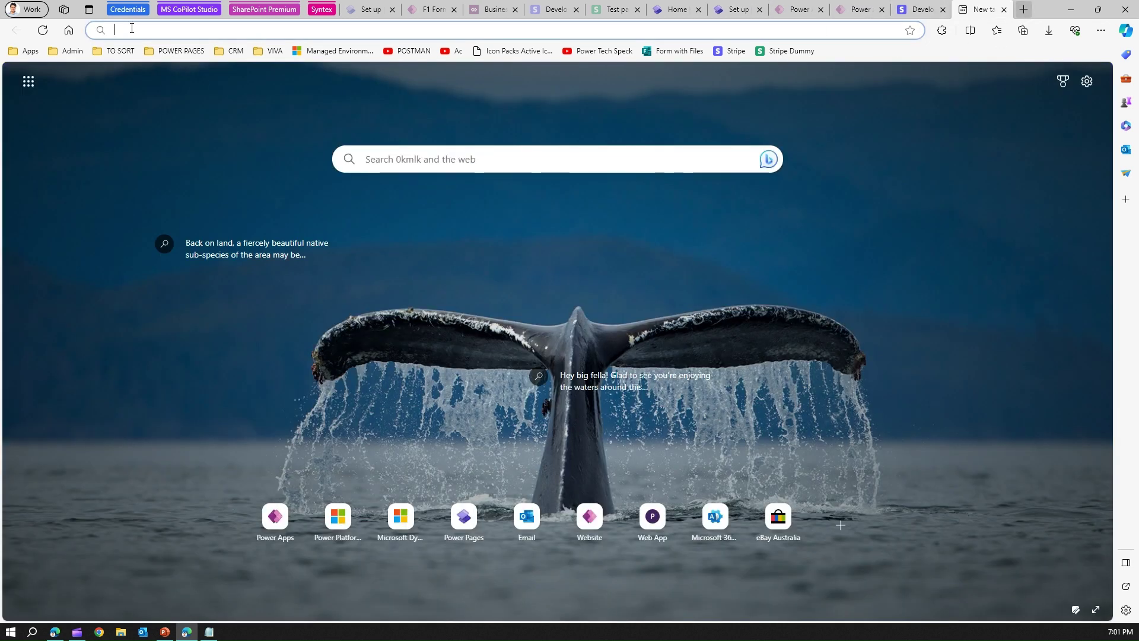
{"action": "left_click", "coordinate": [25, 53]}
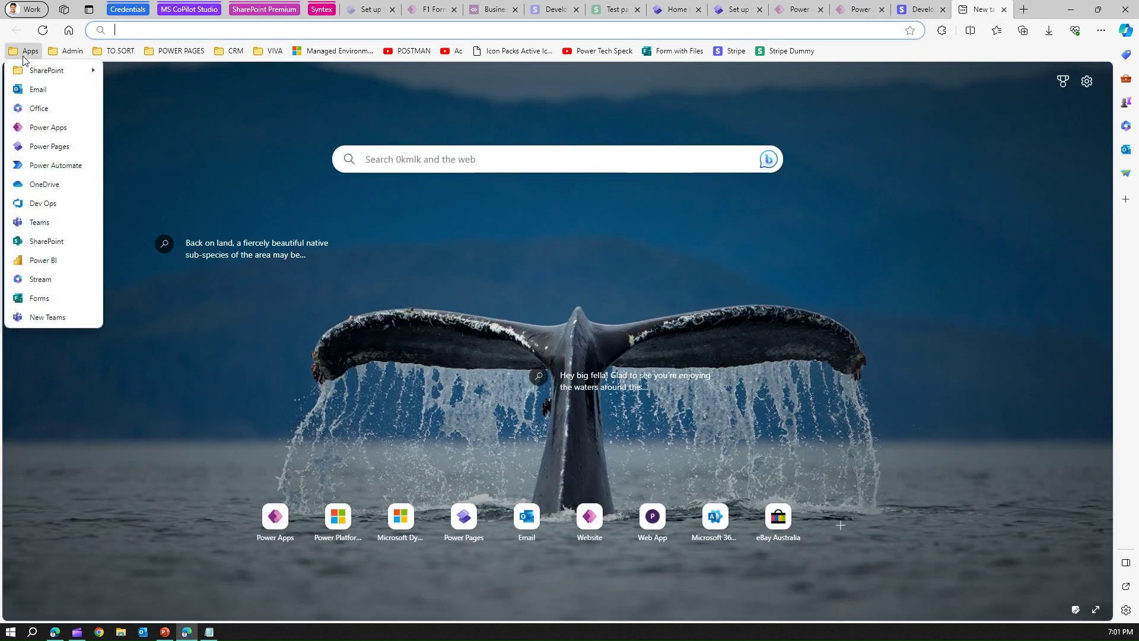
{"action": "left_click", "coordinate": [46, 127]}
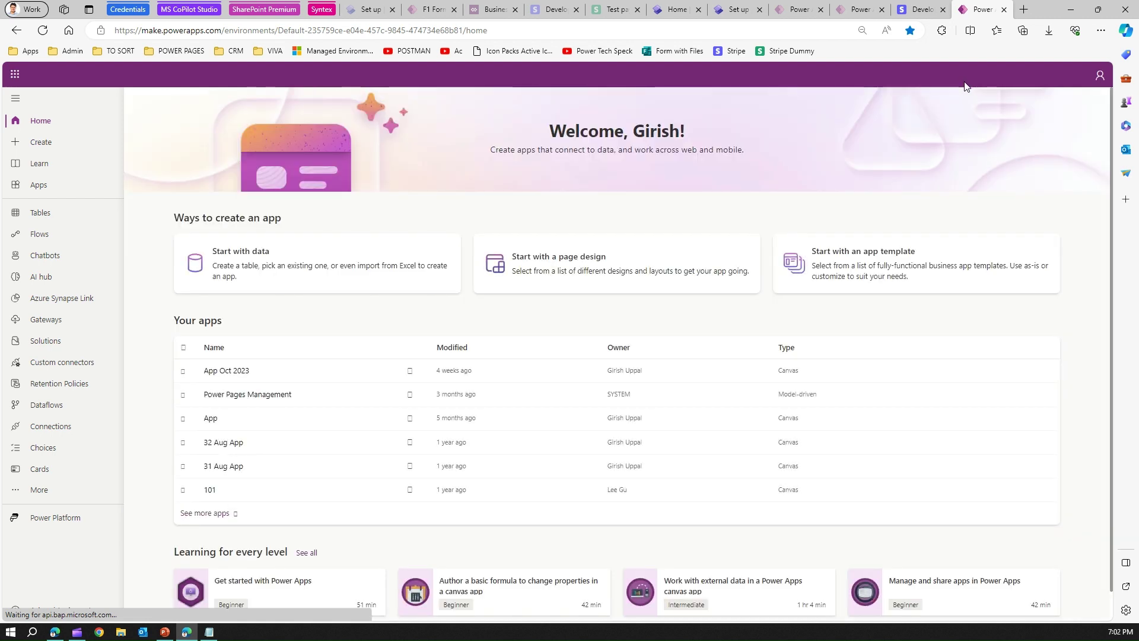
{"action": "left_click", "coordinate": [972, 81]}
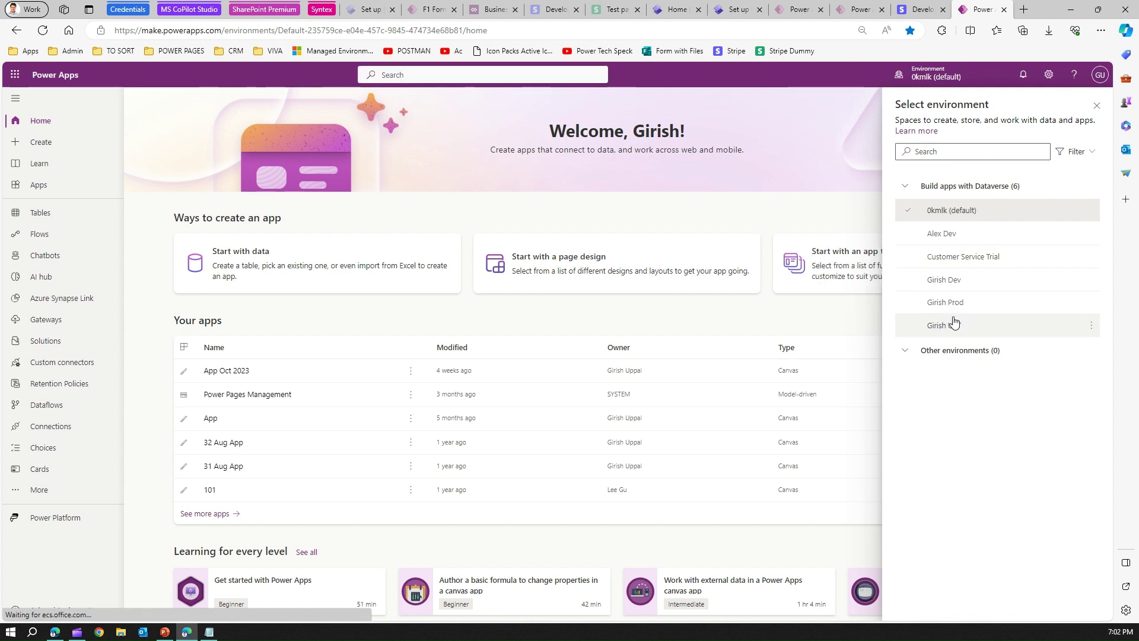
{"action": "left_click", "coordinate": [955, 287]}
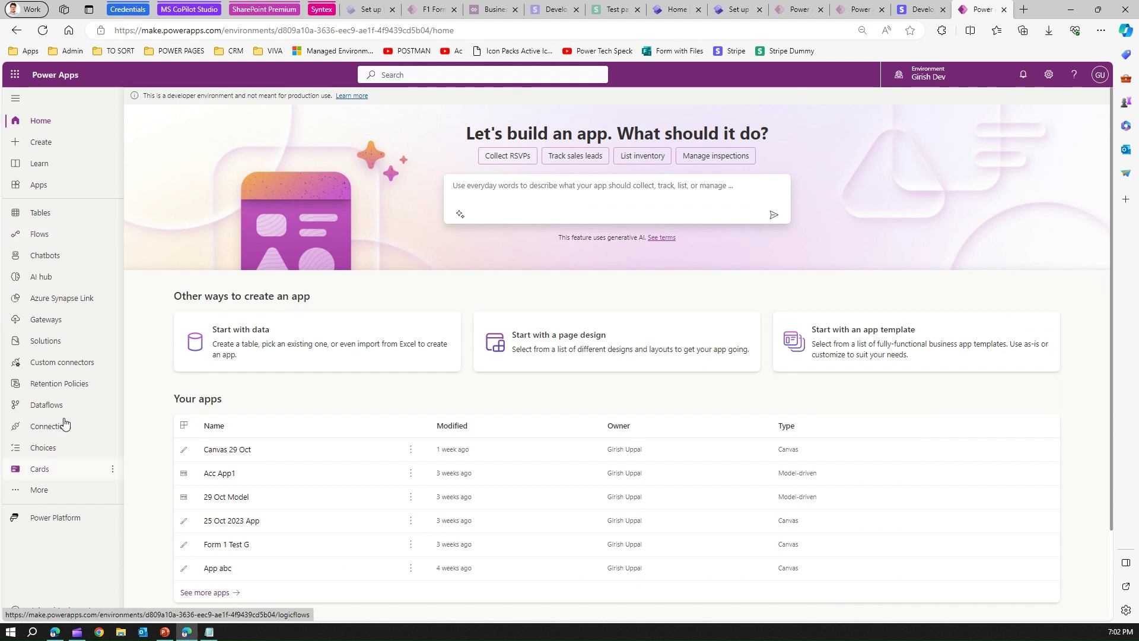
Step: Inspect the objects of the managed Power Pages Stripe Integration V2 solution and return to the solutions list
{"action": "left_click", "coordinate": [65, 343]}
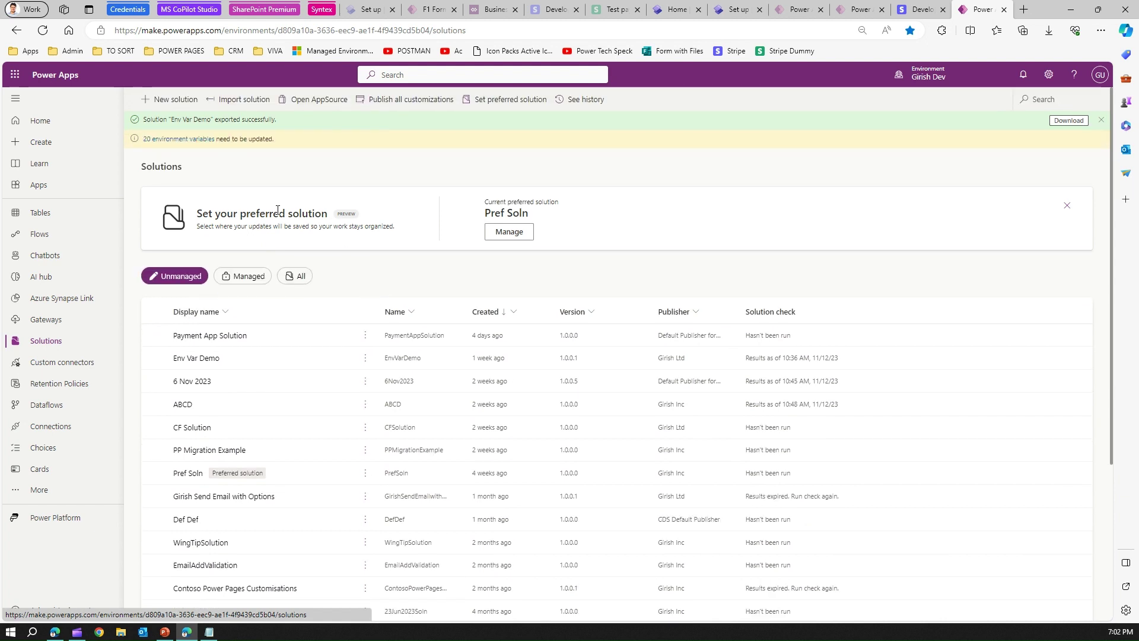
{"action": "left_click", "coordinate": [254, 276]}
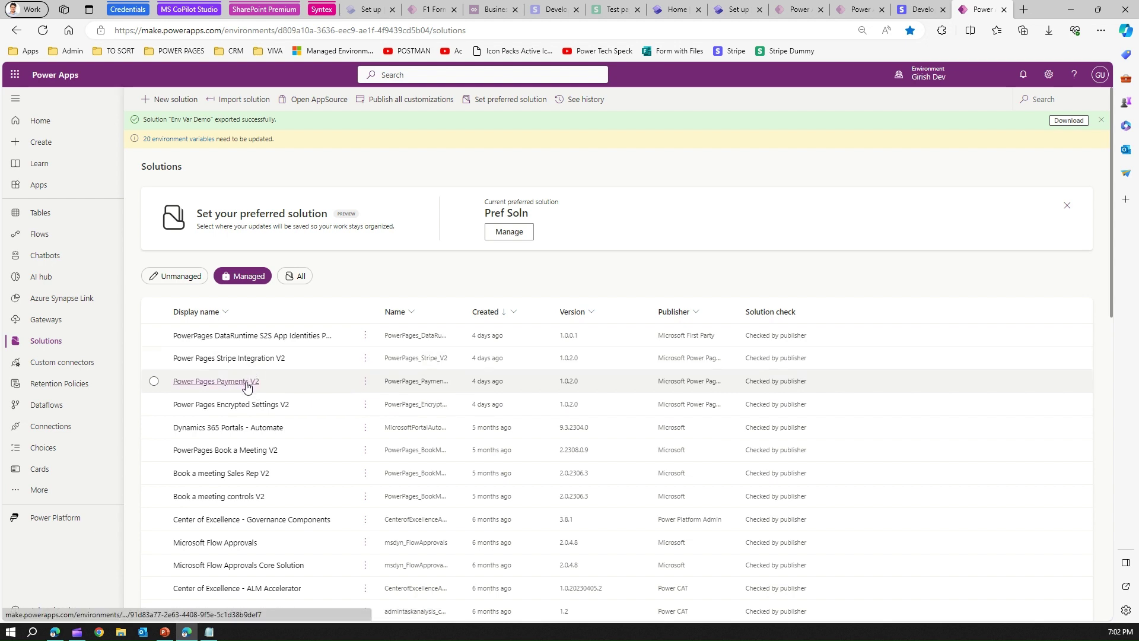
{"action": "left_click", "coordinate": [235, 358]}
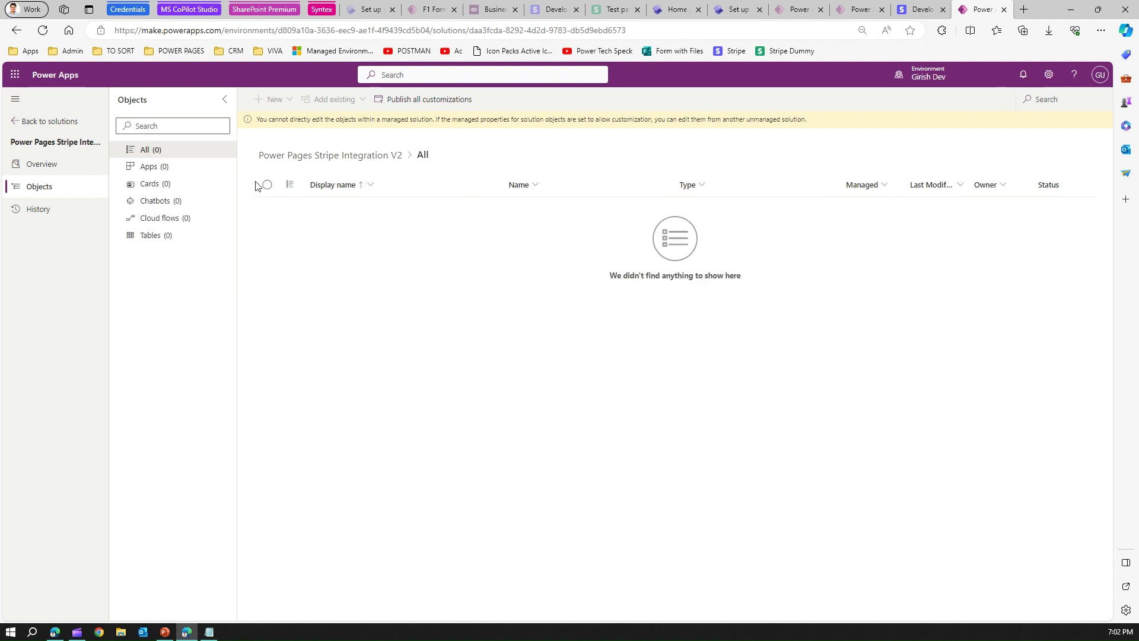
{"action": "left_click", "coordinate": [50, 122]}
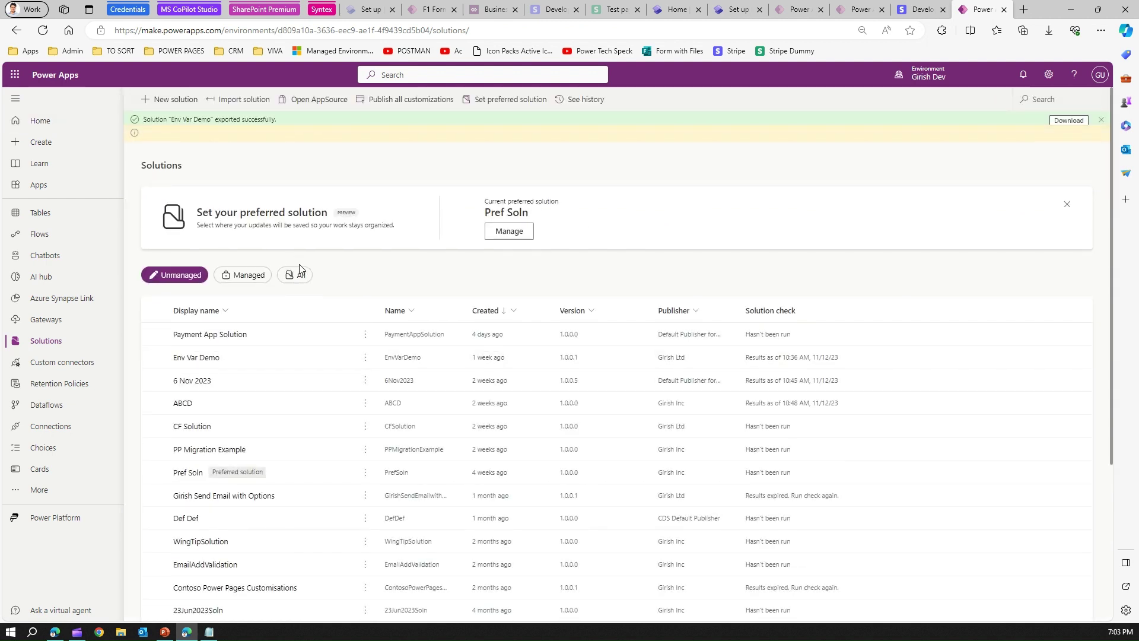
Step: Open the managed Power Pages Payments V2 solution and examine its objects, including the components of the Payment table
{"action": "left_click", "coordinate": [250, 279]}
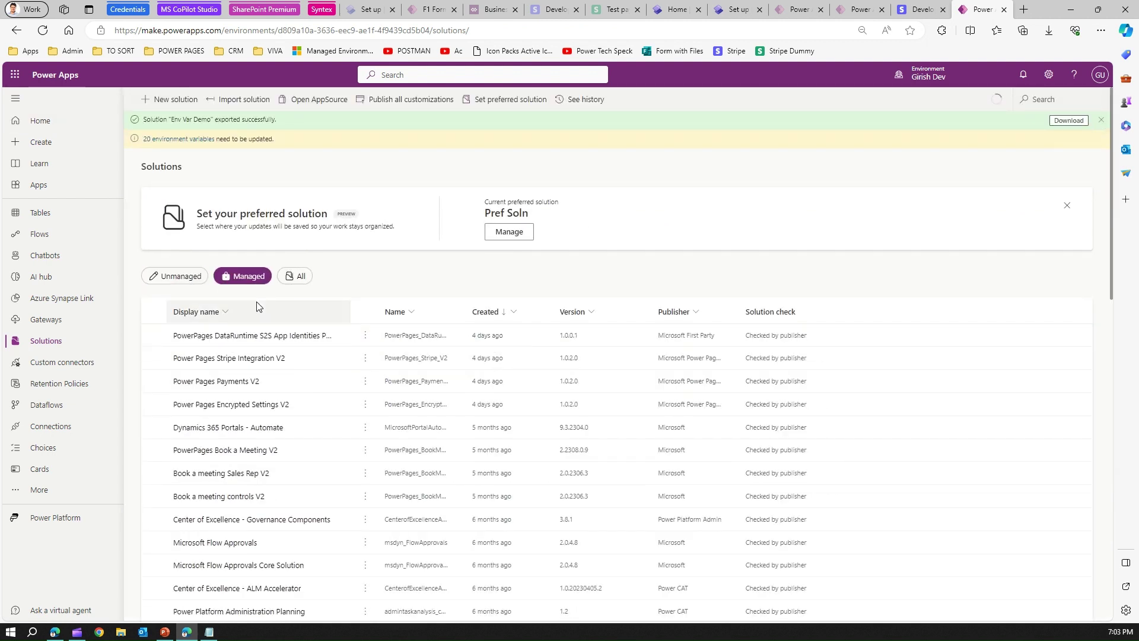
{"action": "left_click", "coordinate": [231, 382]}
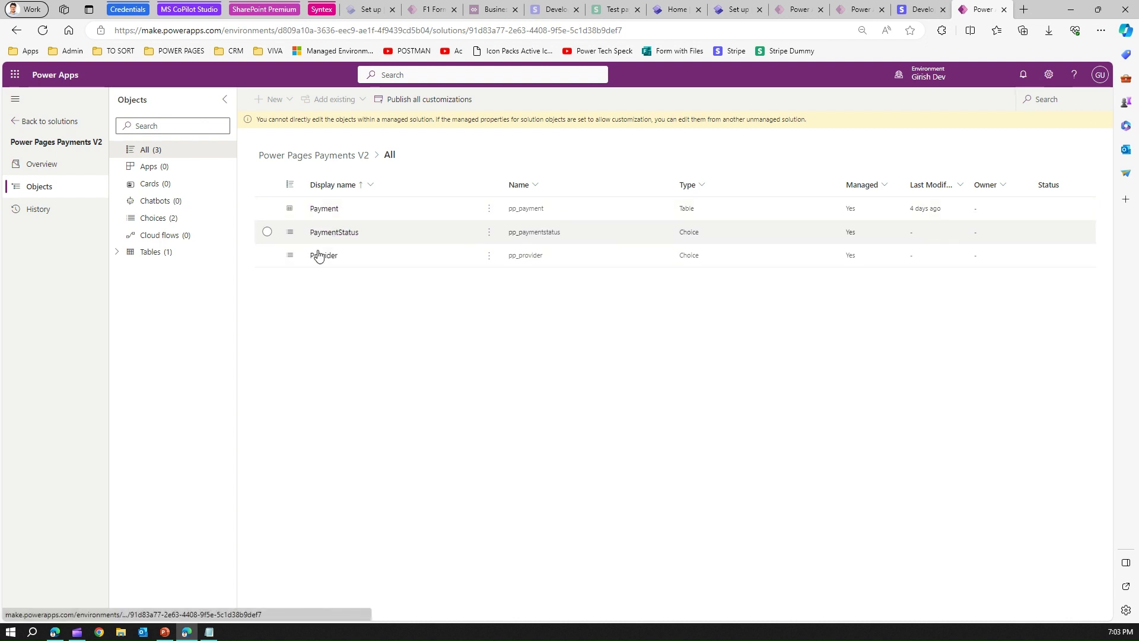
{"action": "left_click", "coordinate": [117, 252]}
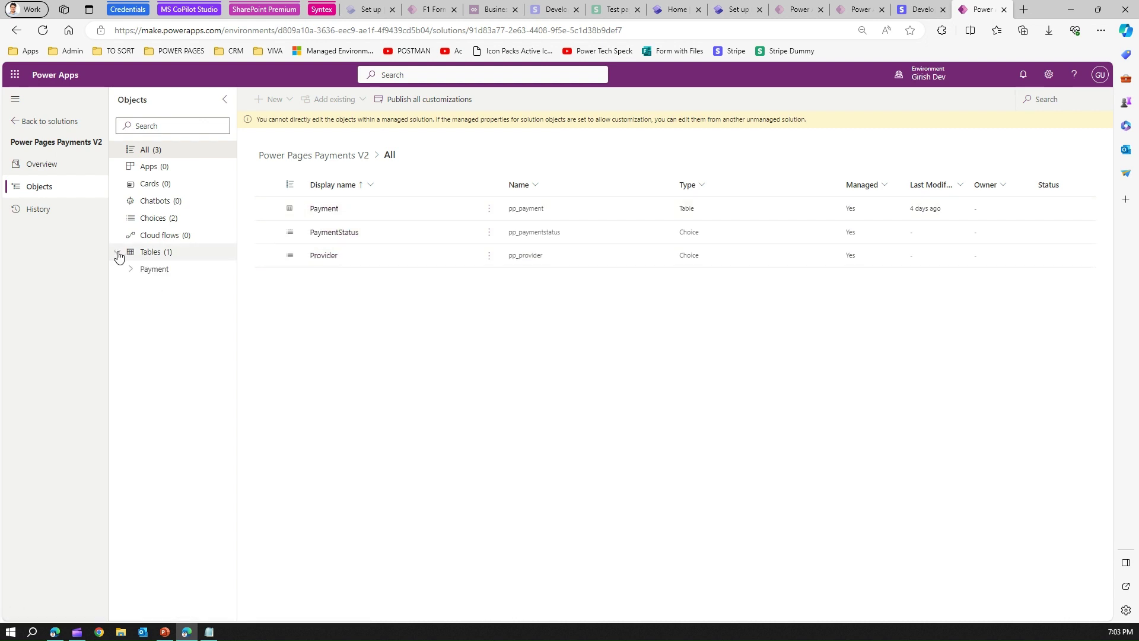
{"action": "left_click", "coordinate": [136, 268]}
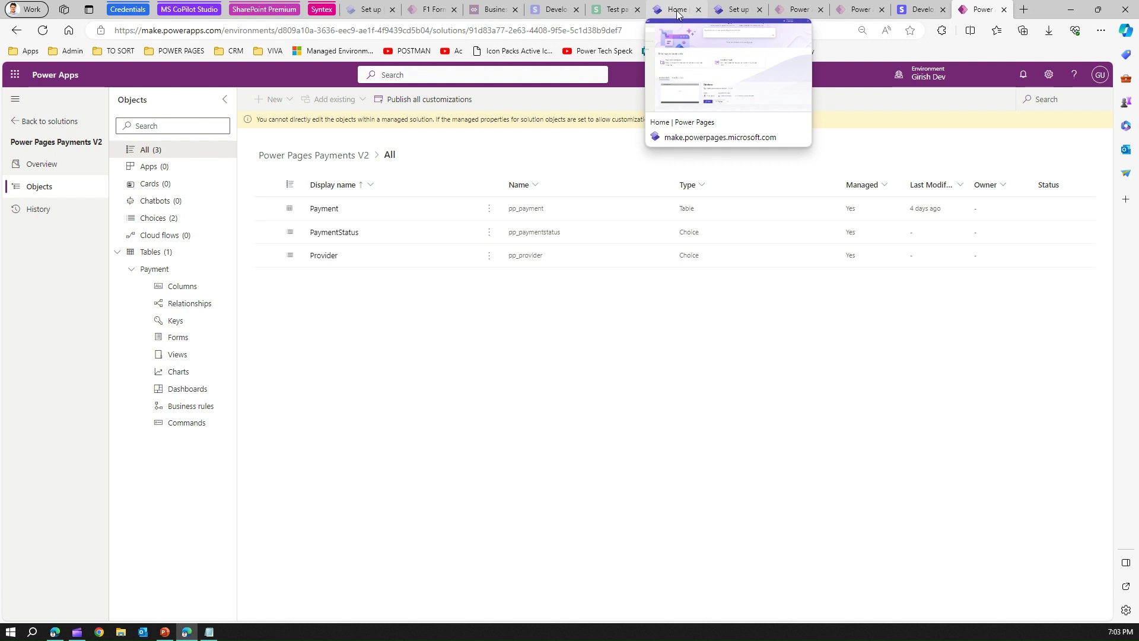
Step: Check the site's integrations page in Power Pages, and switch to the Pickleball Subscription table in Power Apps
{"action": "left_click", "coordinate": [740, 12]}
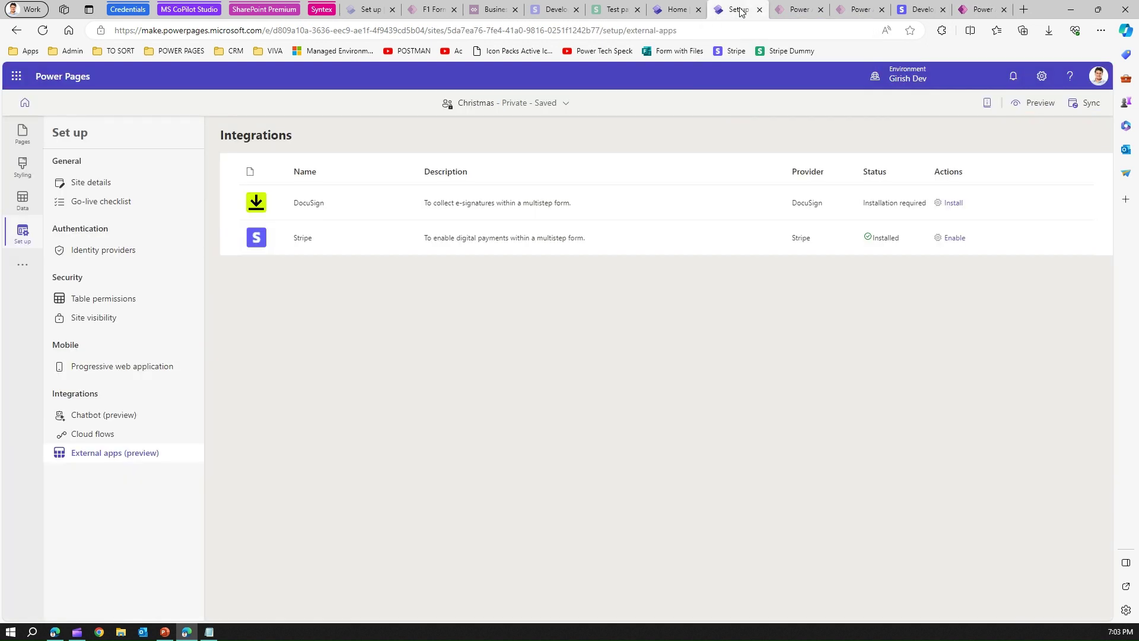
{"action": "left_click", "coordinate": [800, 12]}
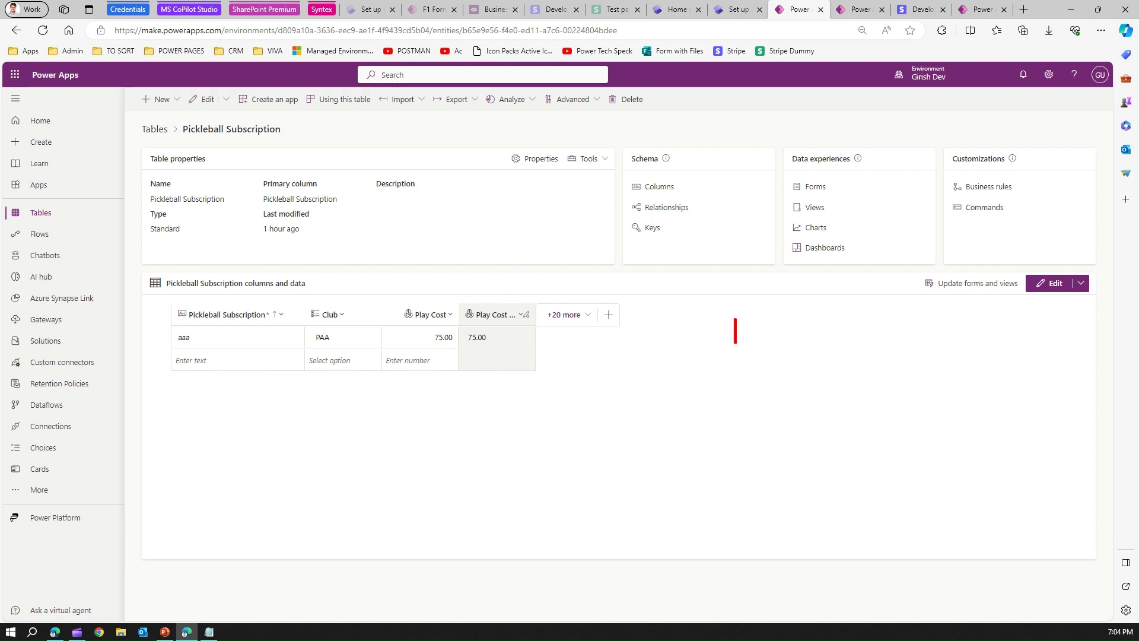
{"action": "mouse_move", "coordinate": [834, 321]}
{"action": "left_mouse_down"}
{"action": "mouse_move", "coordinate": [854, 334]}
{"action": "mouse_move", "coordinate": [898, 334]}
{"action": "left_mouse_up"}
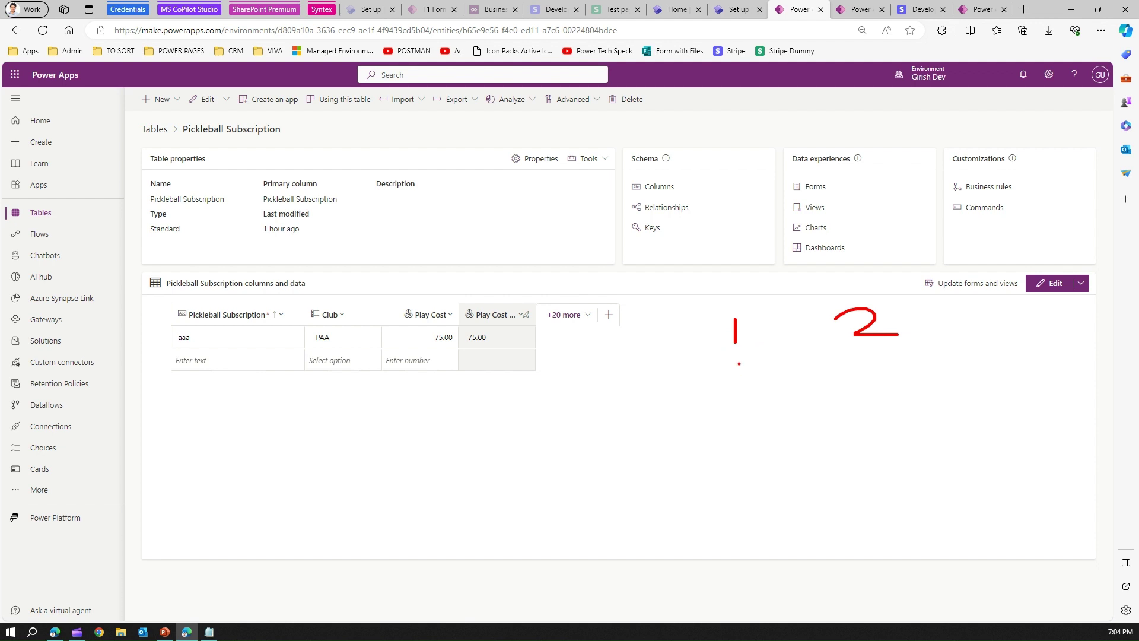
{"action": "mouse_move", "coordinate": [717, 367]}
{"action": "left_mouse_down"}
{"action": "mouse_move", "coordinate": [763, 368]}
{"action": "mouse_move", "coordinate": [788, 405]}
{"action": "left_mouse_up"}
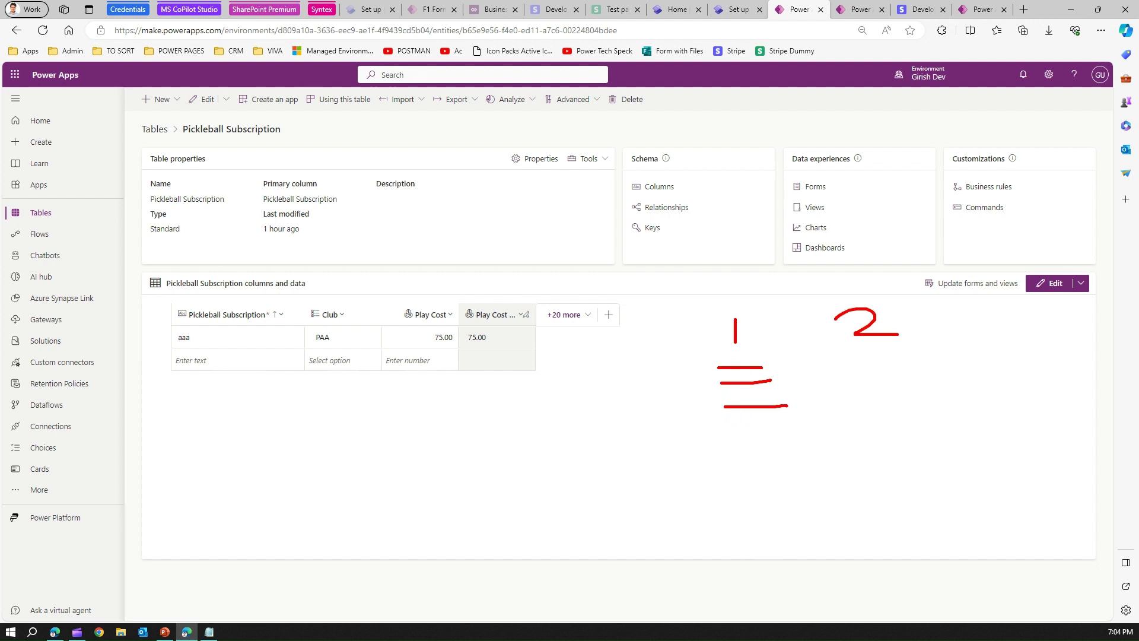
{"action": "left_click_drag", "start_coordinate": [713, 366], "coordinate": [713, 424]}
{"action": "mouse_move", "coordinate": [853, 362]}
{"action": "left_mouse_down"}
{"action": "mouse_move", "coordinate": [1026, 411]}
{"action": "mouse_move", "coordinate": [850, 361]}
{"action": "mouse_move", "coordinate": [912, 406]}
{"action": "left_mouse_up"}
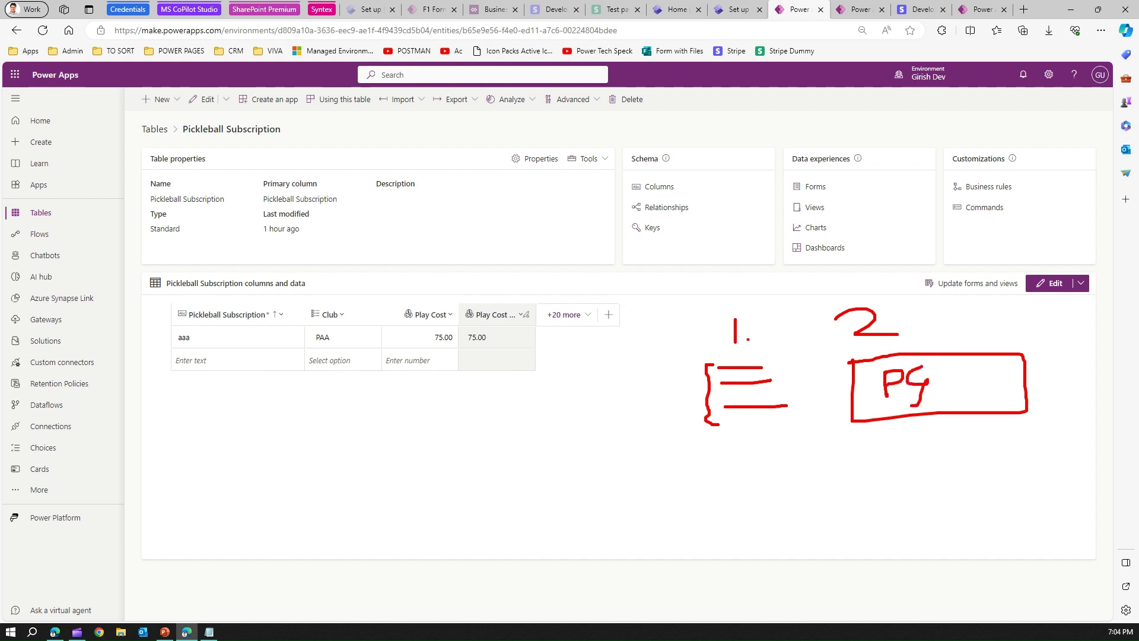
{"action": "mouse_move", "coordinate": [697, 356]}
{"action": "left_mouse_down"}
{"action": "mouse_move", "coordinate": [798, 457]}
{"action": "mouse_move", "coordinate": [693, 355]}
{"action": "left_mouse_up"}
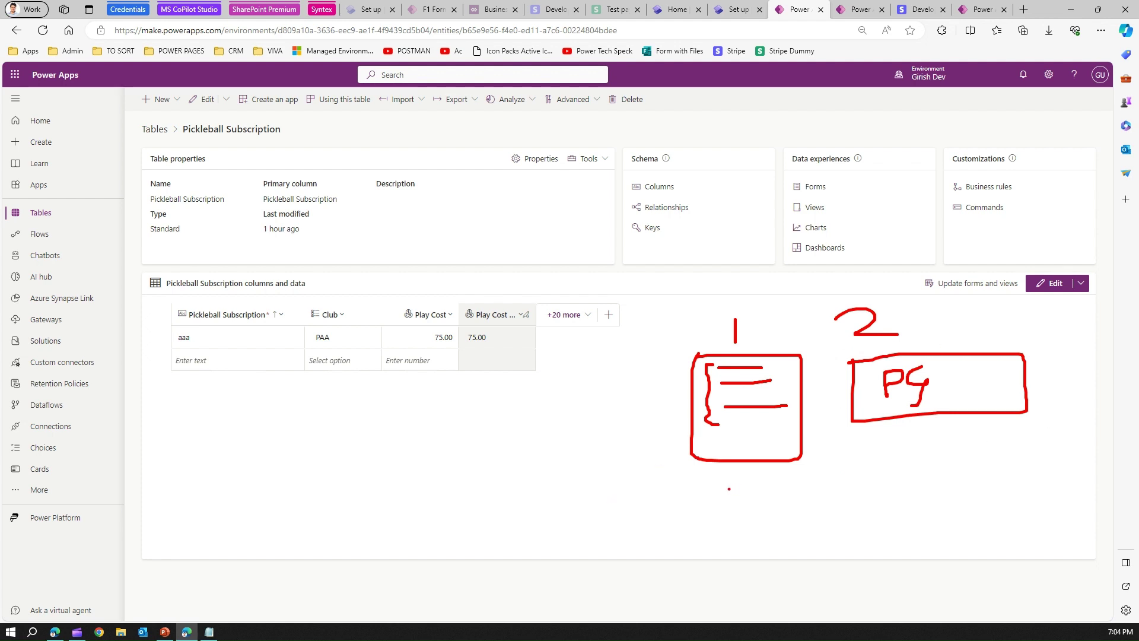
{"action": "left_click_drag", "start_coordinate": [788, 490], "coordinate": [841, 502]}
{"action": "left_click_drag", "start_coordinate": [905, 482], "coordinate": [924, 503]}
{"action": "left_click_drag", "start_coordinate": [993, 469], "coordinate": [1012, 484]}
{"action": "left_click_drag", "start_coordinate": [1011, 469], "coordinate": [1012, 503]}
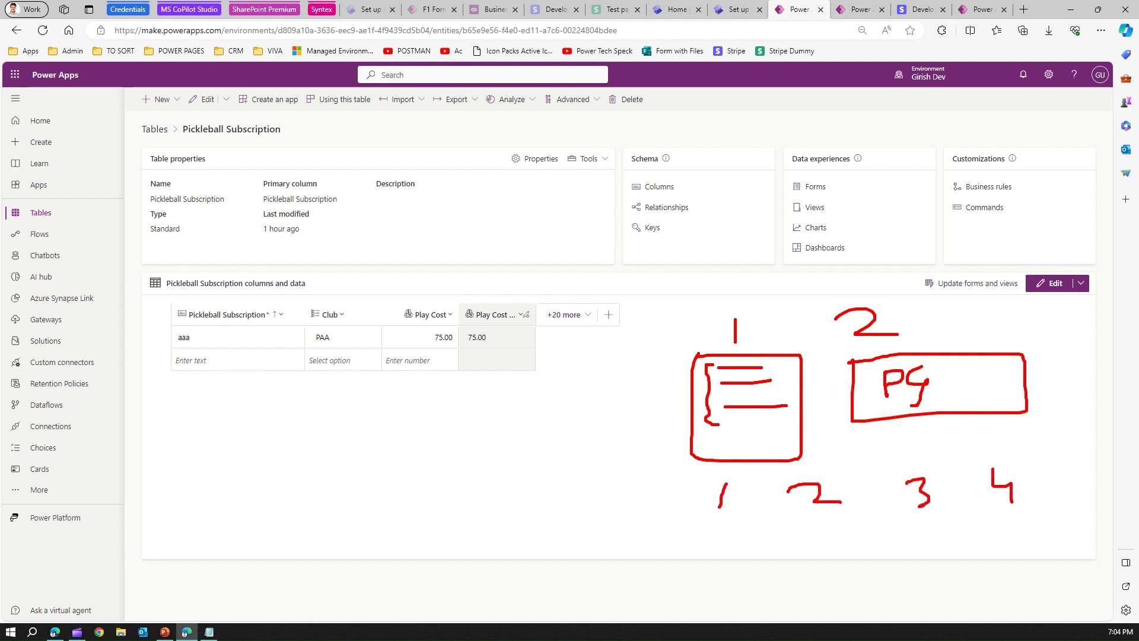
{"action": "mouse_move", "coordinate": [717, 534]}
{"action": "left_mouse_down"}
{"action": "mouse_move", "coordinate": [709, 576]}
{"action": "mouse_move", "coordinate": [729, 537]}
{"action": "left_mouse_up"}
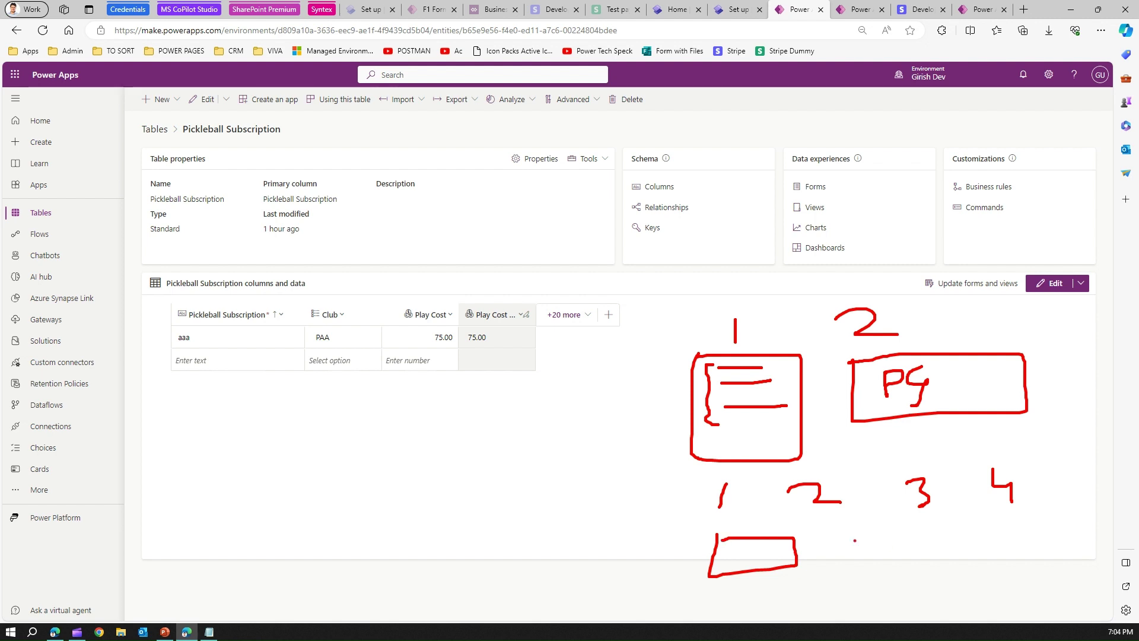
{"action": "mouse_move", "coordinate": [836, 534]}
{"action": "left_mouse_down"}
{"action": "mouse_move", "coordinate": [870, 573]}
{"action": "mouse_move", "coordinate": [838, 533]}
{"action": "left_mouse_up"}
{"action": "mouse_move", "coordinate": [933, 539]}
{"action": "left_mouse_down"}
{"action": "mouse_move", "coordinate": [990, 537]}
{"action": "mouse_move", "coordinate": [935, 537]}
{"action": "left_mouse_up"}
{"action": "mouse_move", "coordinate": [1027, 529]}
{"action": "left_mouse_down"}
{"action": "mouse_move", "coordinate": [1022, 565]}
{"action": "mouse_move", "coordinate": [1029, 528]}
{"action": "mouse_move", "coordinate": [1062, 542]}
{"action": "left_mouse_up"}
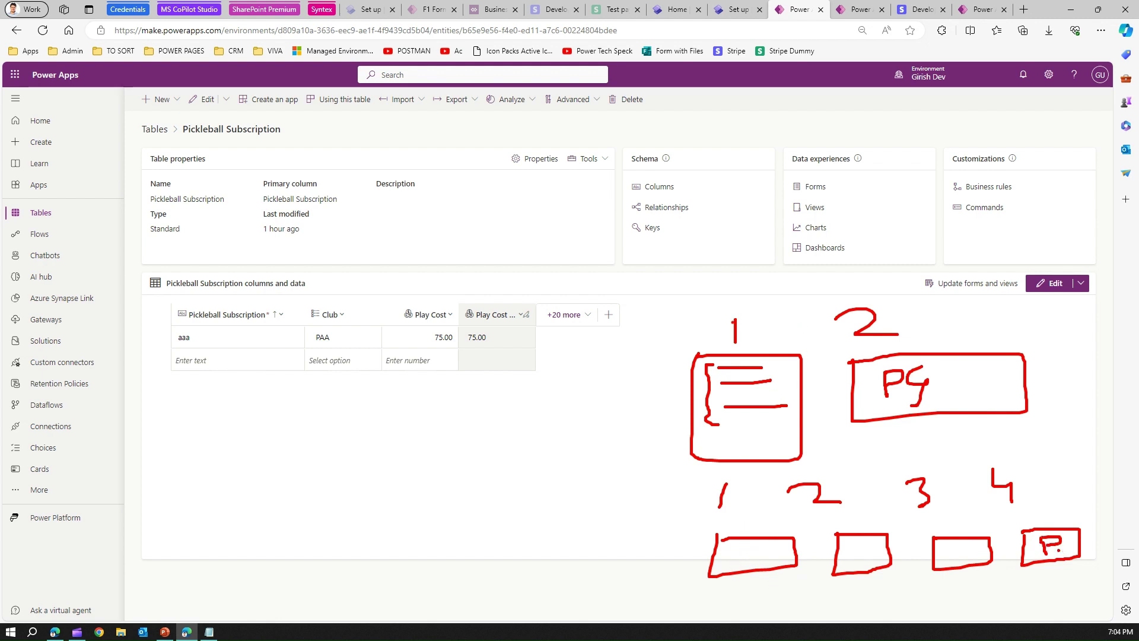
{"action": "left_click_drag", "start_coordinate": [727, 328], "coordinate": [735, 319]}
{"action": "key", "text": "Escape"}
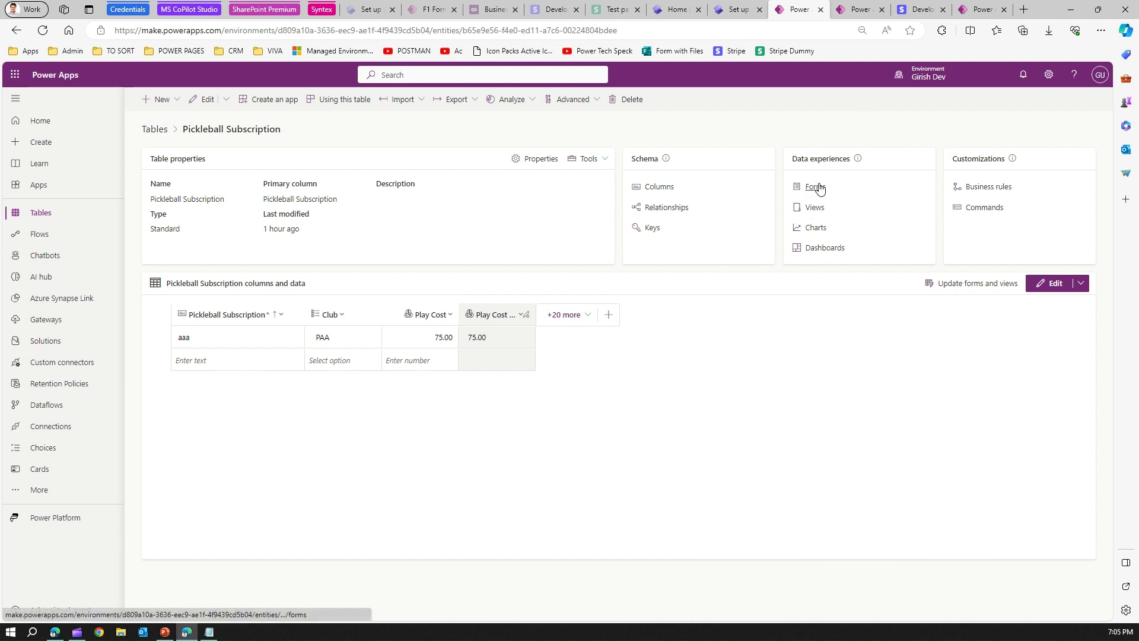
Step: Return to the Pickleball Subscription table and open its F01 main form in the form designer
{"action": "left_click", "coordinate": [857, 10]}
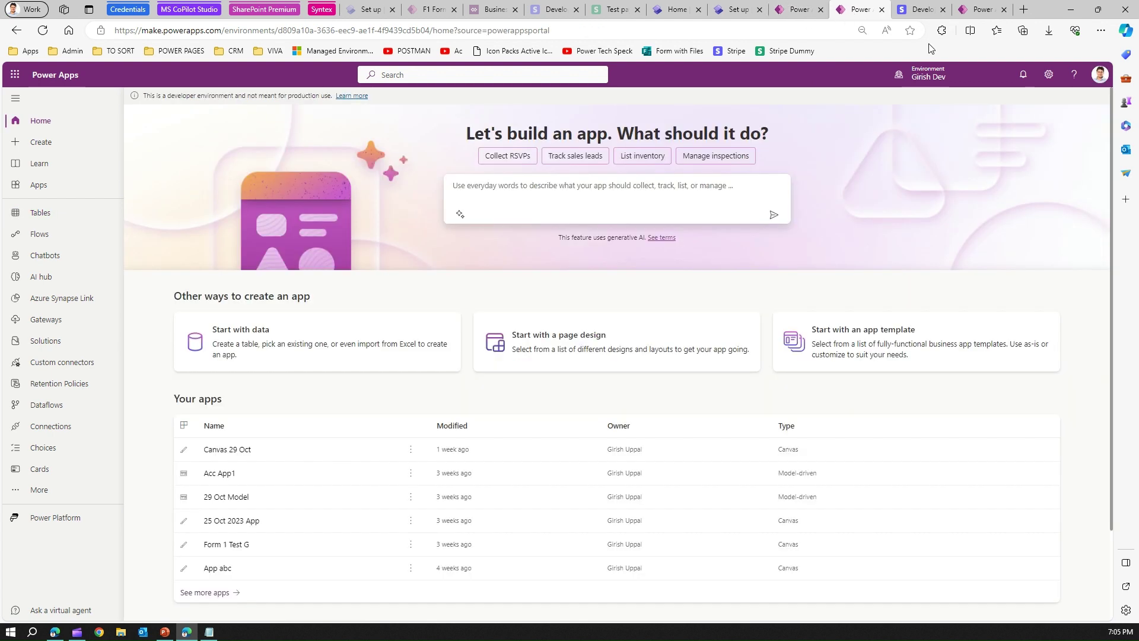
{"action": "left_click", "coordinate": [983, 11]}
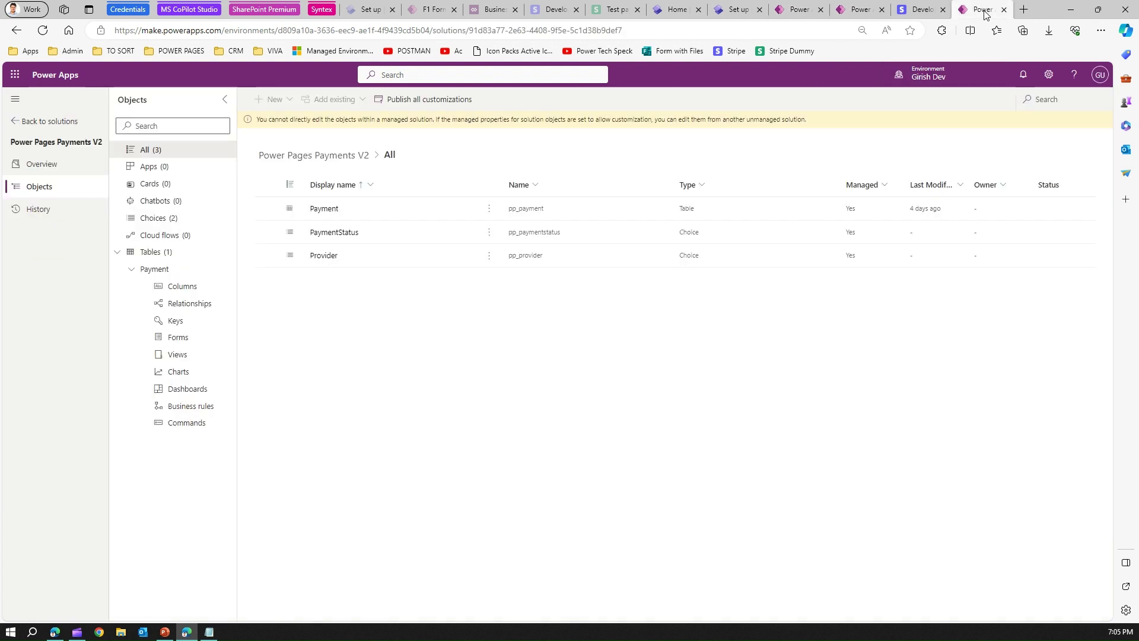
{"action": "left_click", "coordinate": [857, 11]}
{"action": "left_click", "coordinate": [798, 10]}
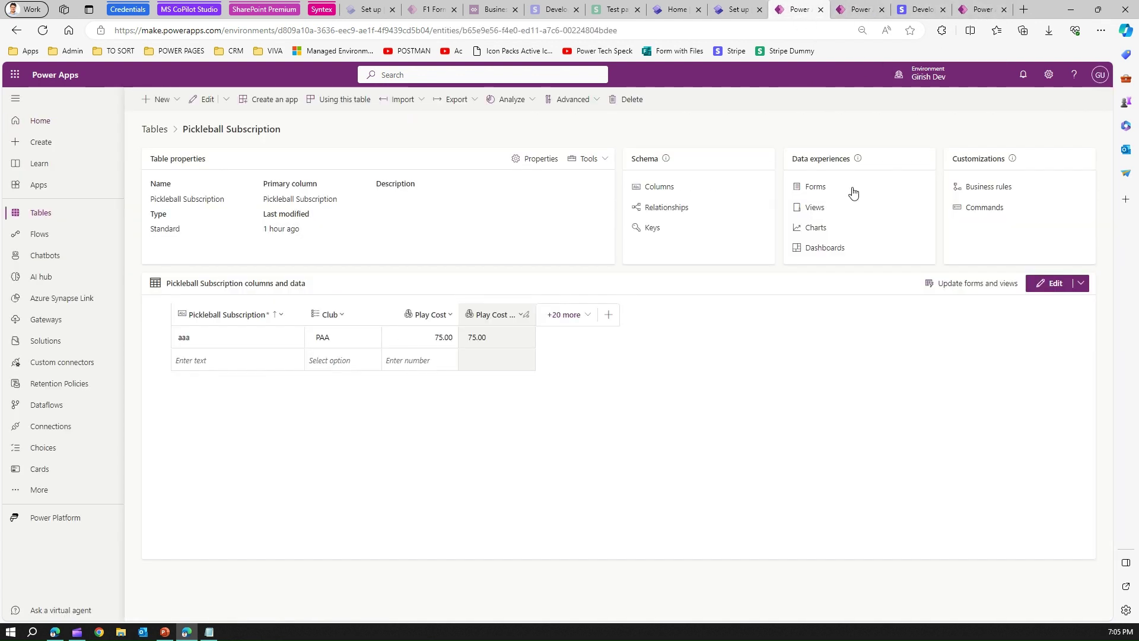
{"action": "left_click", "coordinate": [821, 186]}
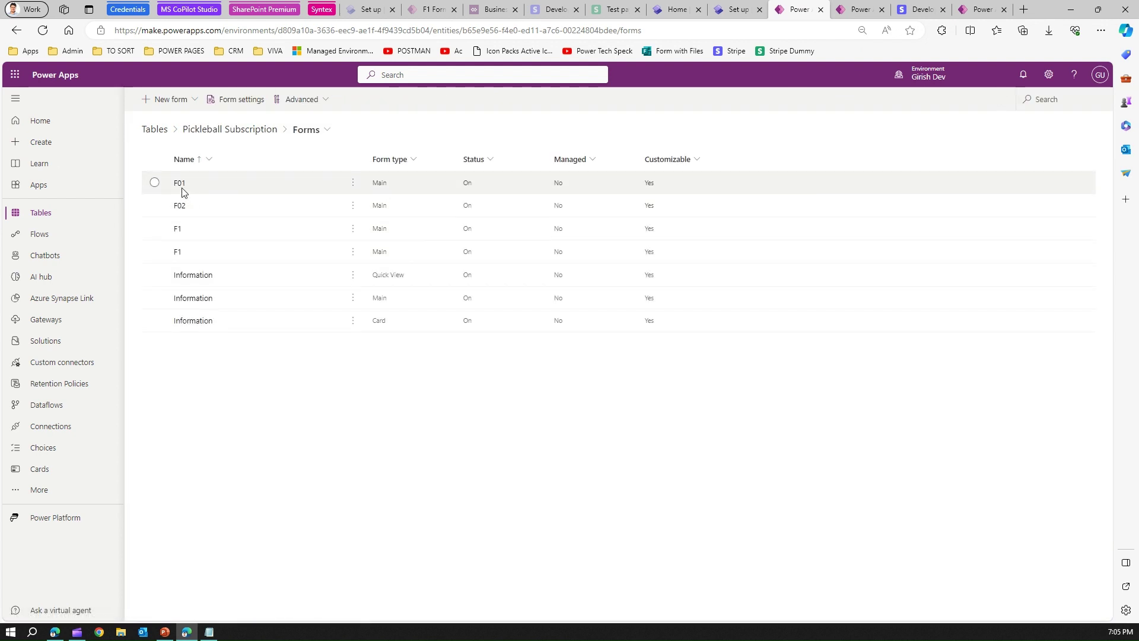
{"action": "left_click", "coordinate": [180, 184]}
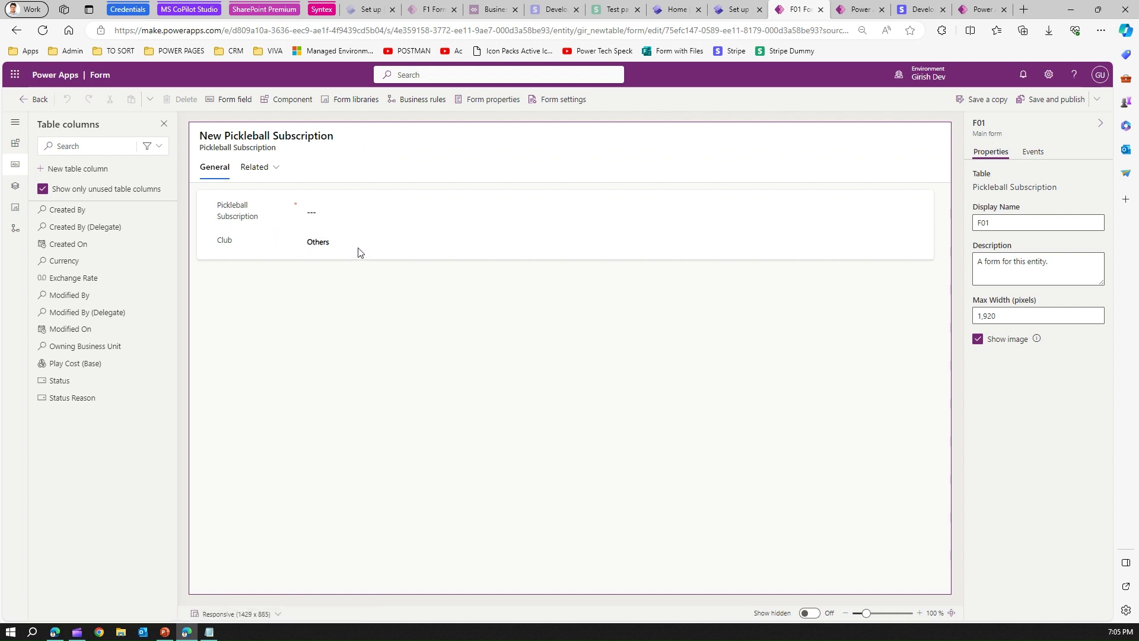
Step: Reveal the hidden fields on form F01, make the Play Cost field visible, and save and publish the form
{"action": "mouse_move", "coordinate": [77, 366]}
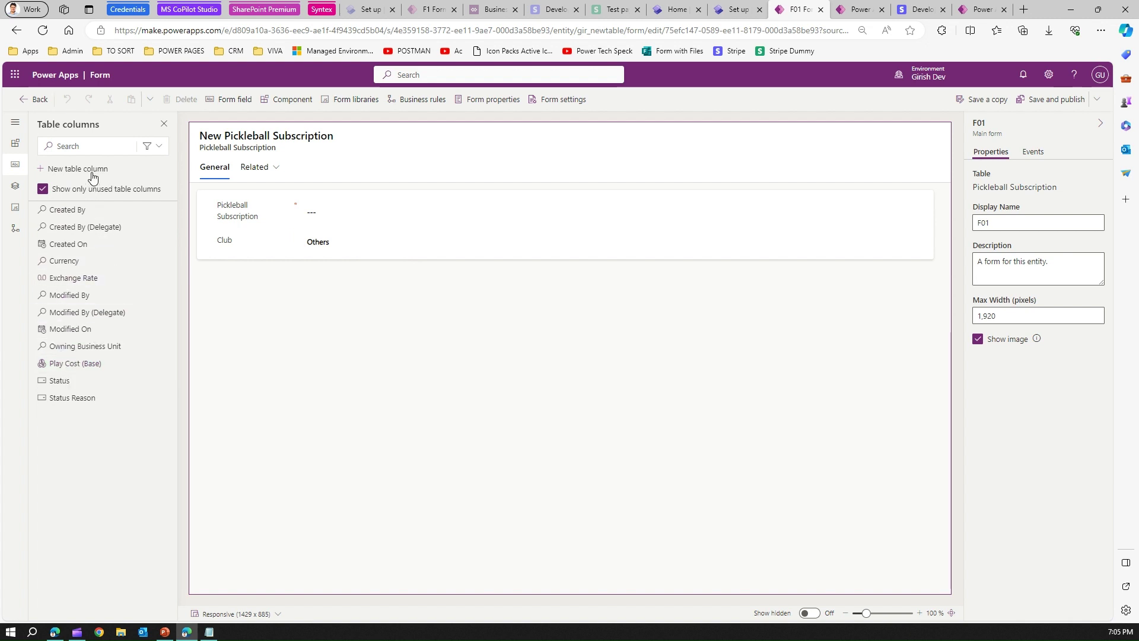
{"action": "left_click", "coordinate": [432, 356]}
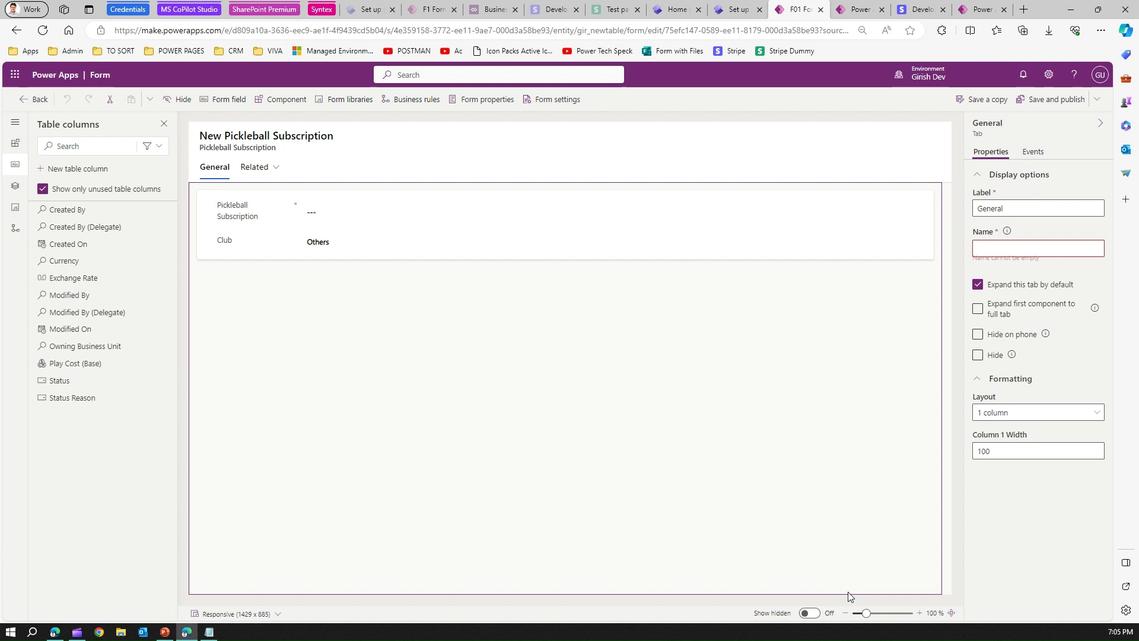
{"action": "left_click", "coordinate": [819, 614]}
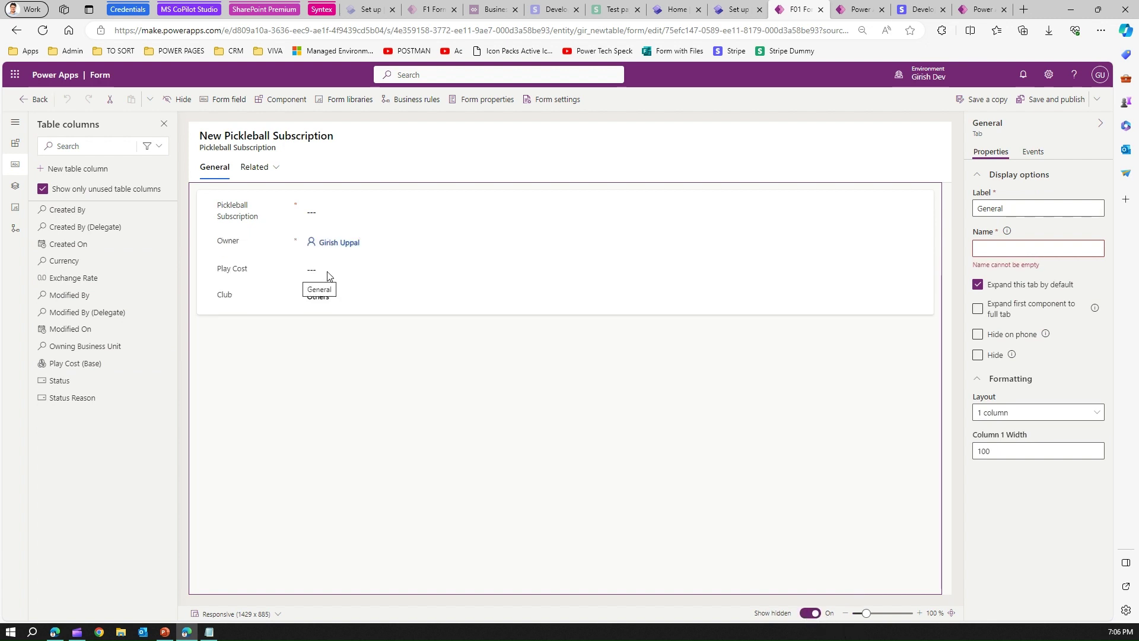
{"action": "left_click", "coordinate": [330, 275]}
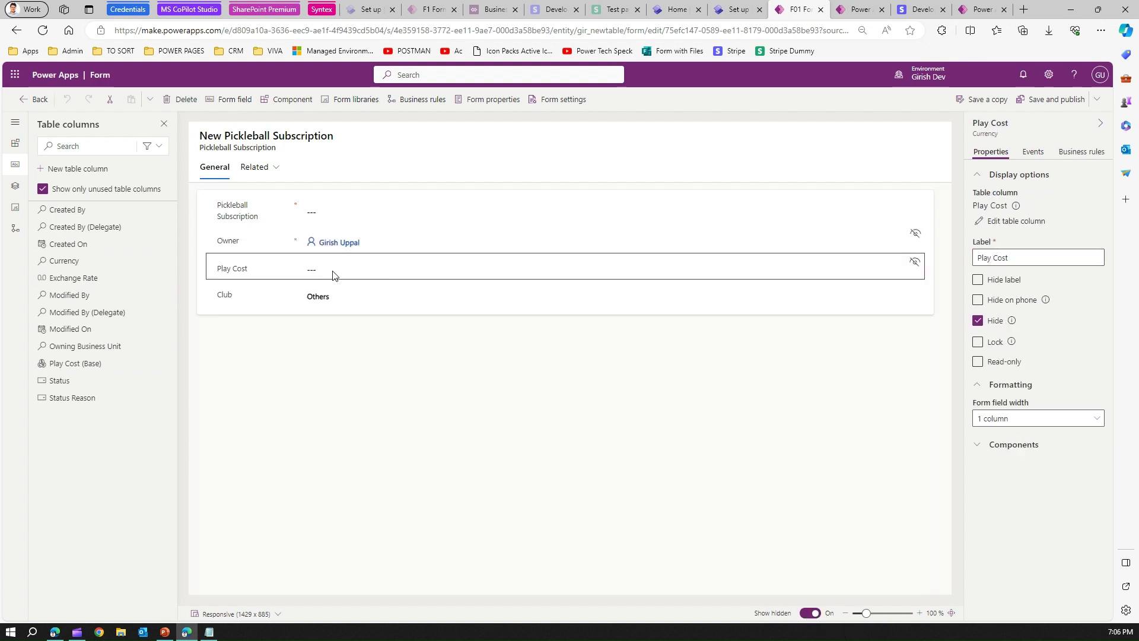
{"action": "left_click", "coordinate": [979, 321]}
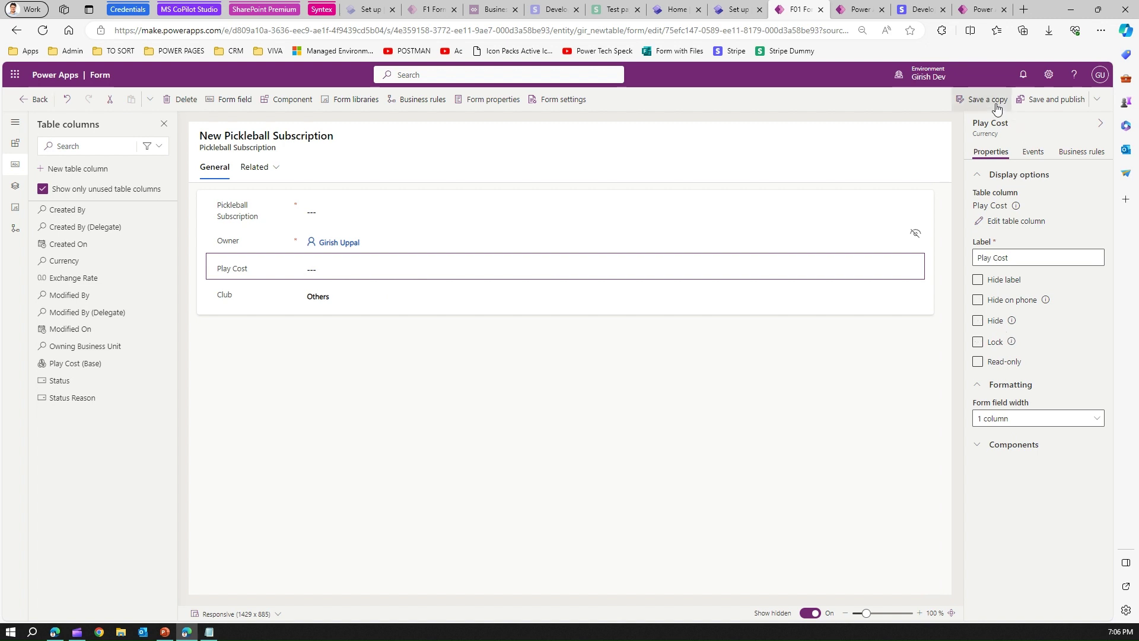
{"action": "left_click", "coordinate": [1054, 100]}
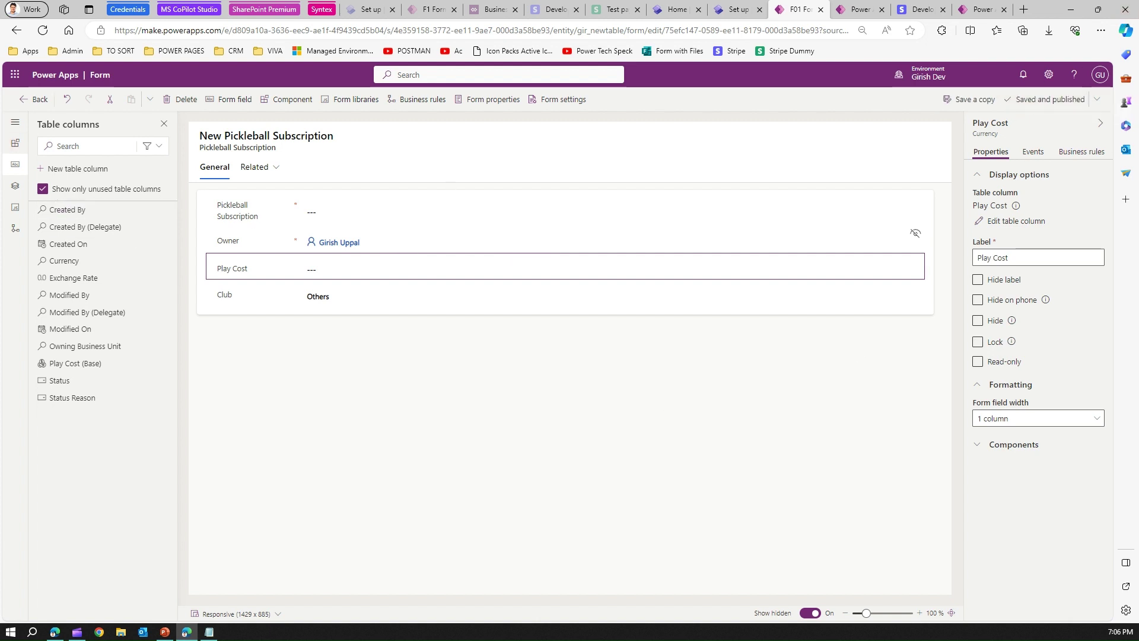
Step: Go back to the table's forms, open the F02 main form, and check its hidden fields before hiding them again
{"action": "left_click", "coordinate": [28, 102]}
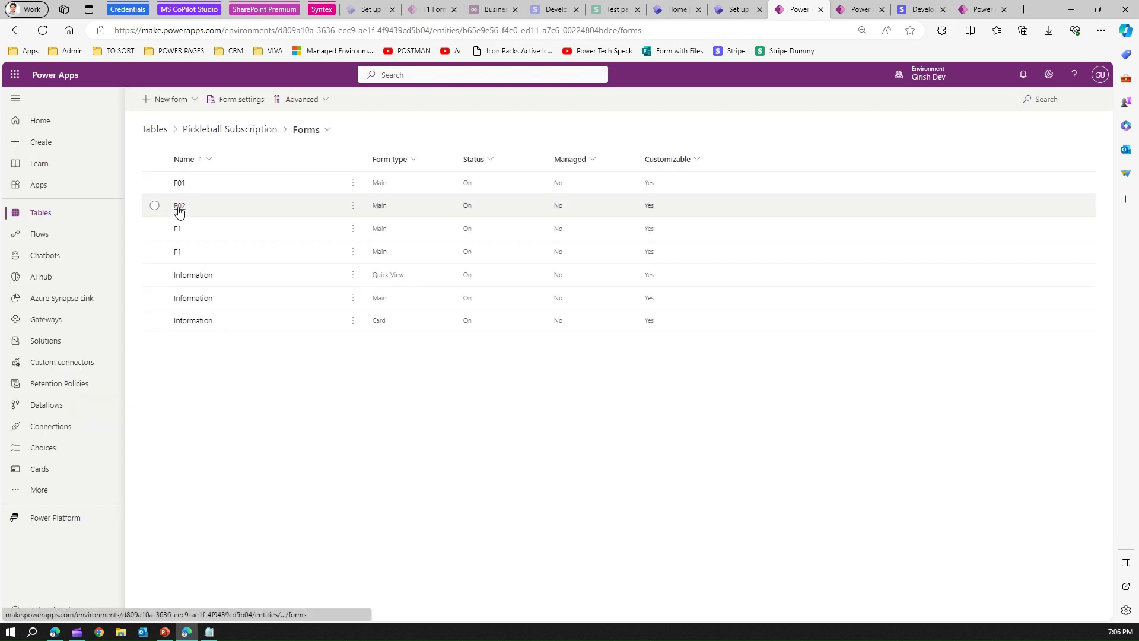
{"action": "left_click", "coordinate": [180, 206]}
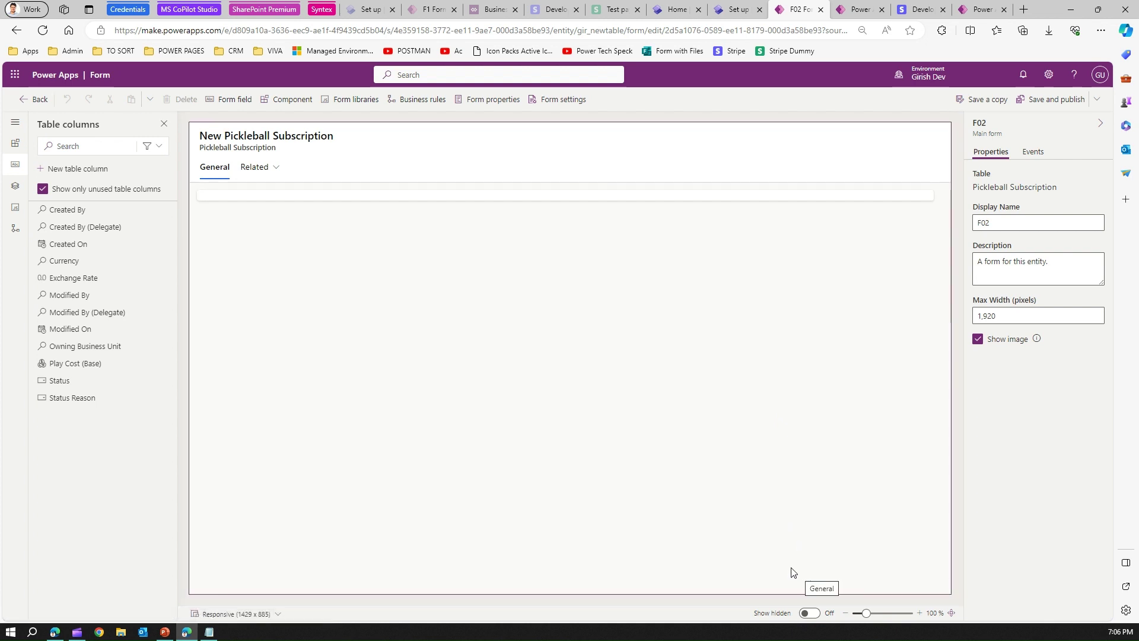
{"action": "left_click", "coordinate": [815, 614]}
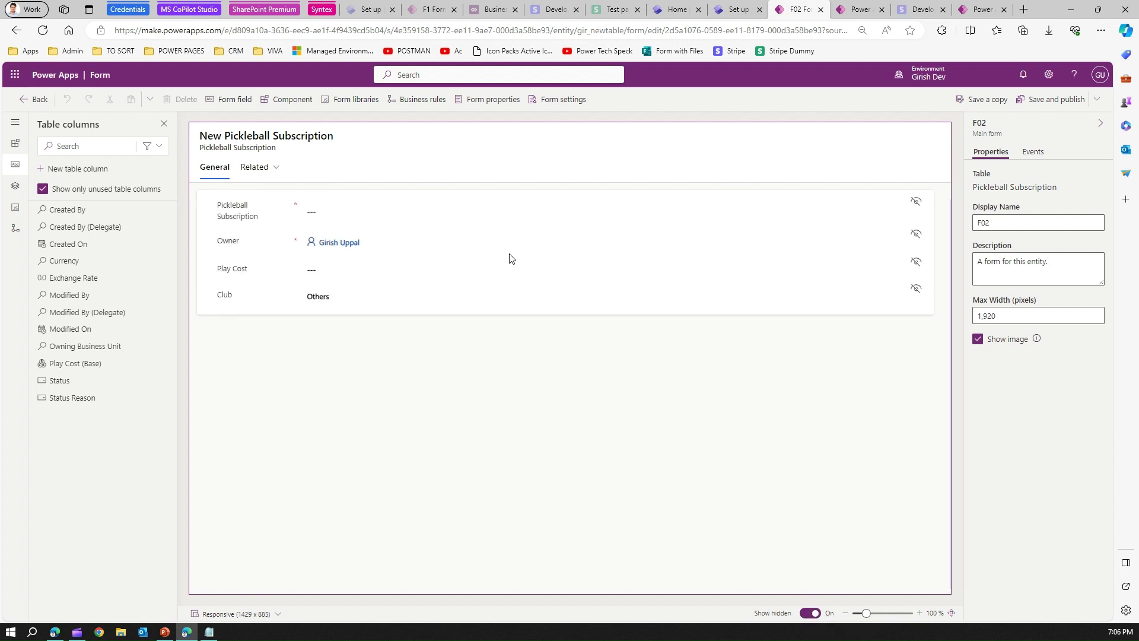
{"action": "left_click", "coordinate": [808, 614]}
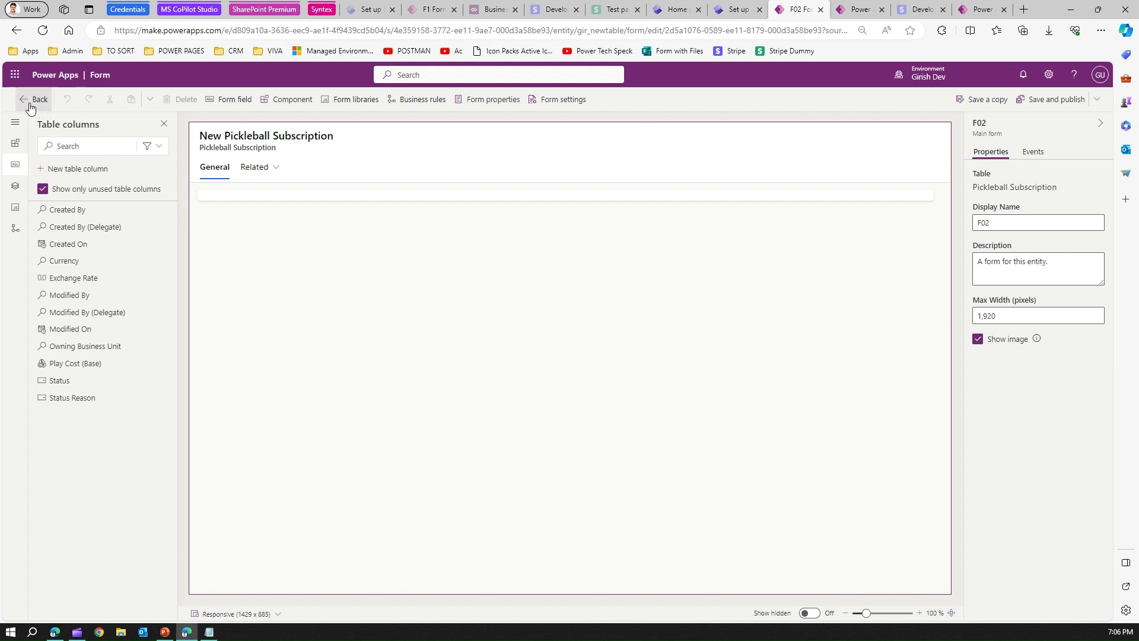
Step: Switch to the Christmas site in Power Pages and add a blank page named "Collect Payment" to the main navigation
{"action": "left_click", "coordinate": [727, 10]}
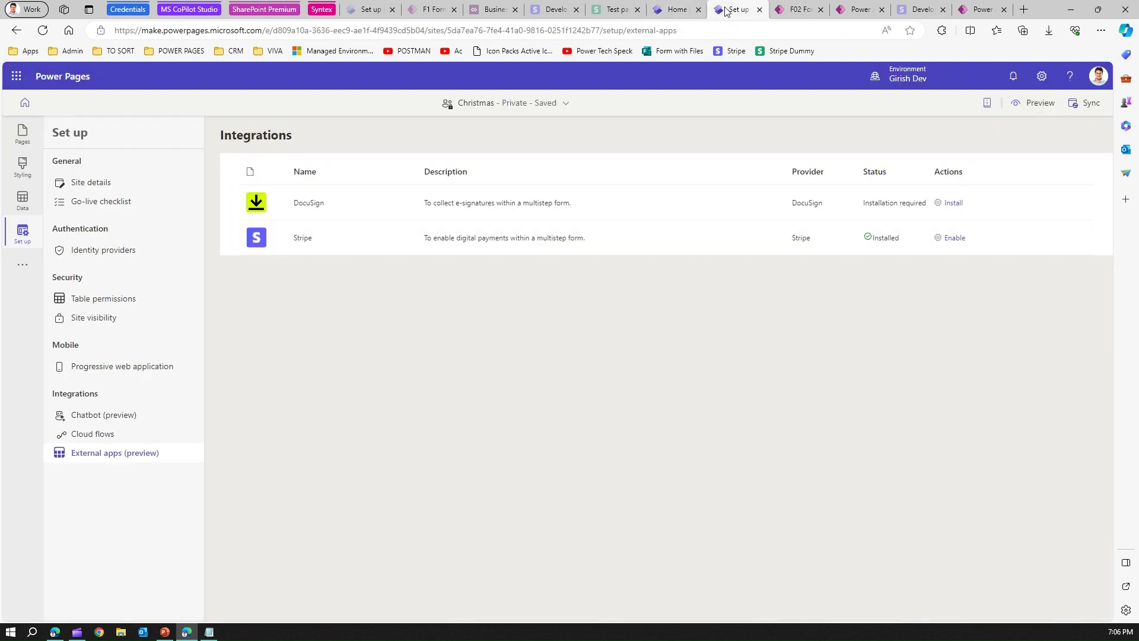
{"action": "left_click", "coordinate": [19, 142]}
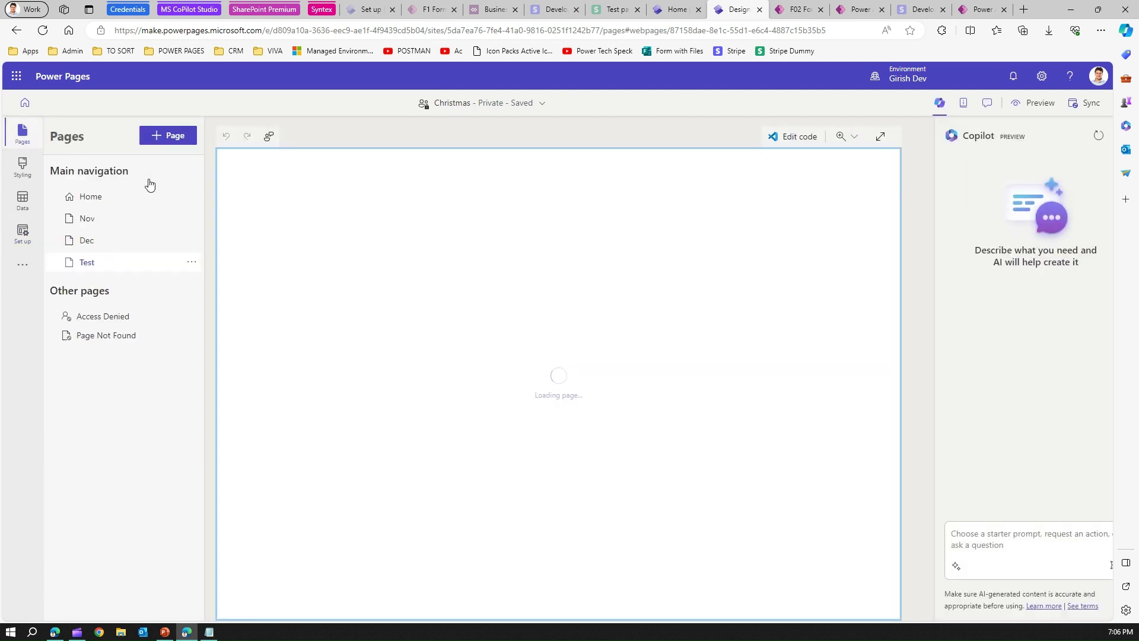
{"action": "left_click", "coordinate": [180, 137]}
{"action": "type", "text": "Colle"}
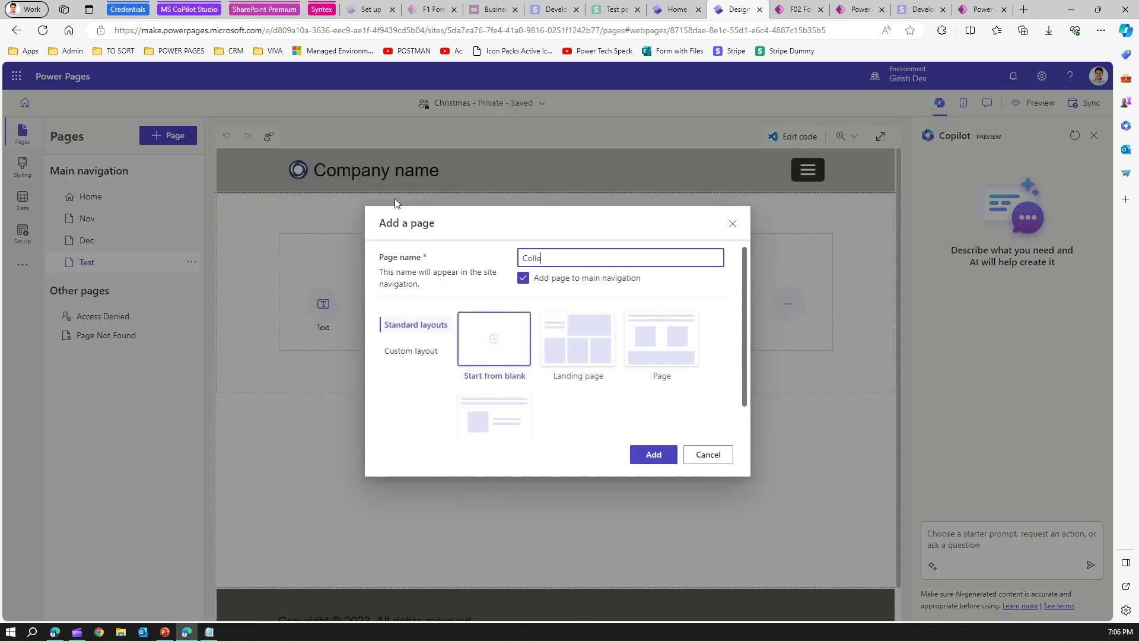
{"action": "type", "text": "ct Payment"}
{"action": "left_click", "coordinate": [654, 456]}
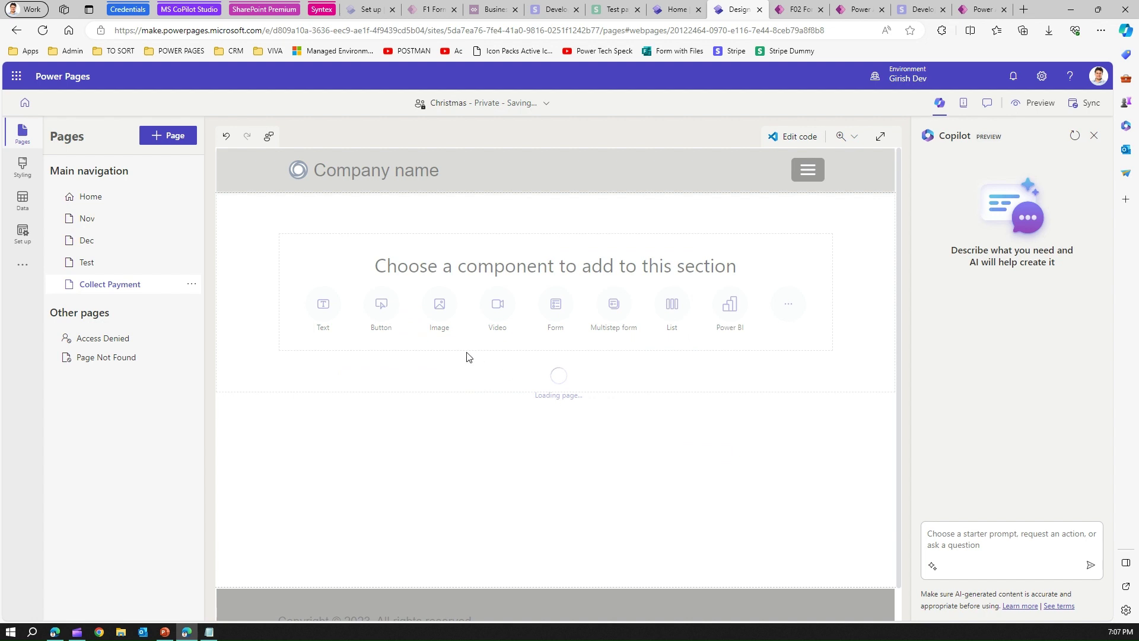
Step: Add a new multistep form named "MSF 0000" to the Collect Payment page
{"action": "left_click", "coordinate": [614, 308]}
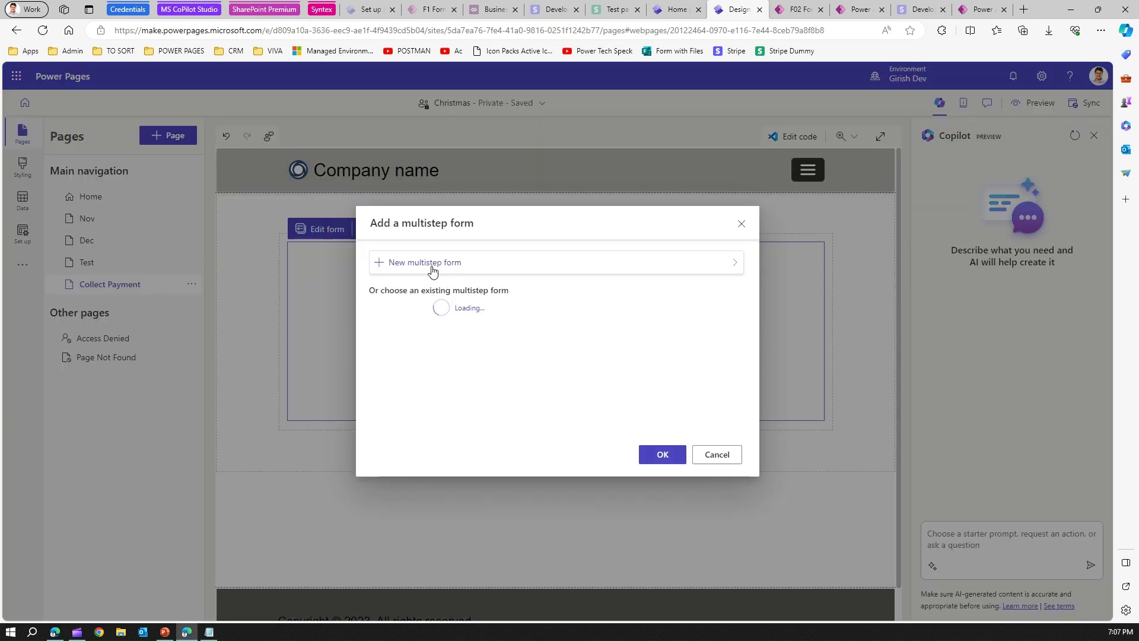
{"action": "left_click", "coordinate": [439, 266]}
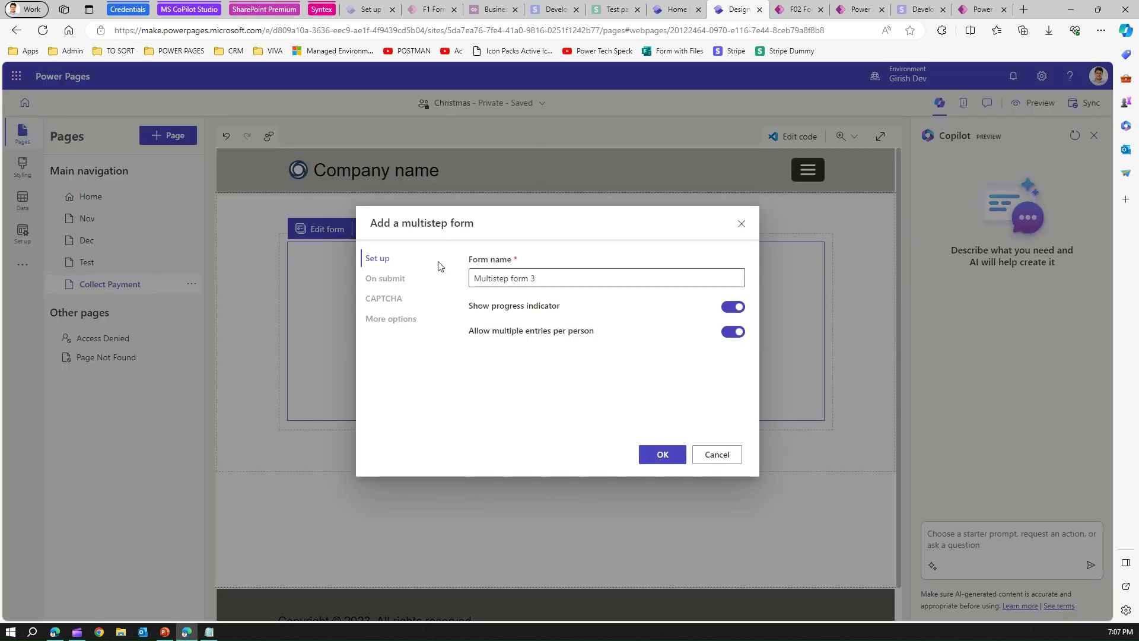
{"action": "type", "text": "MSF 00007"}
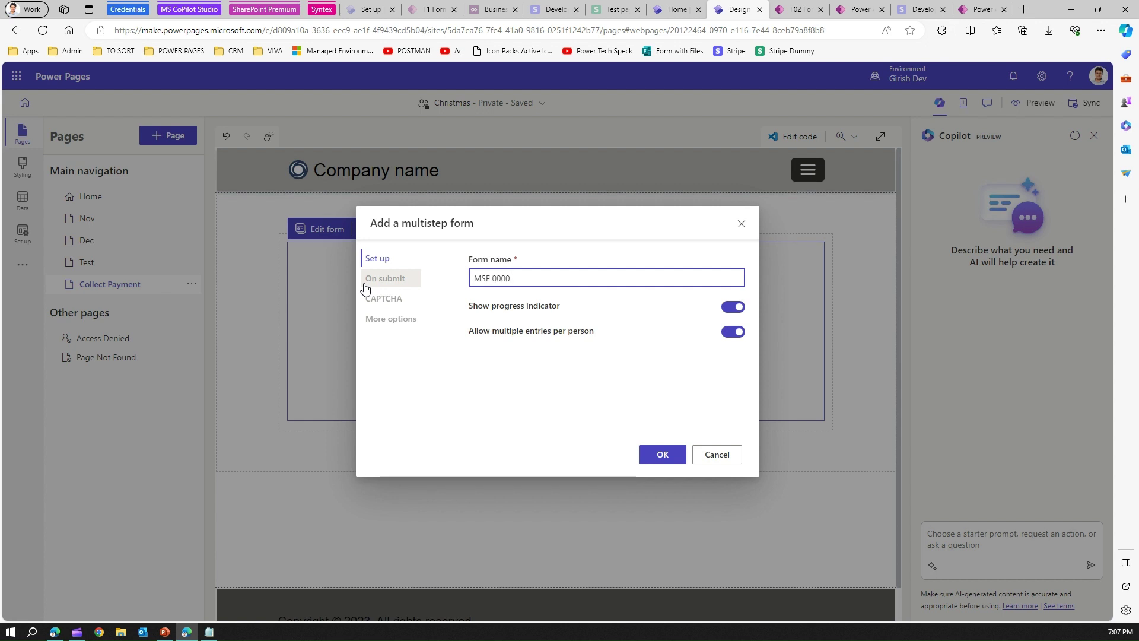
{"action": "left_click", "coordinate": [663, 455]}
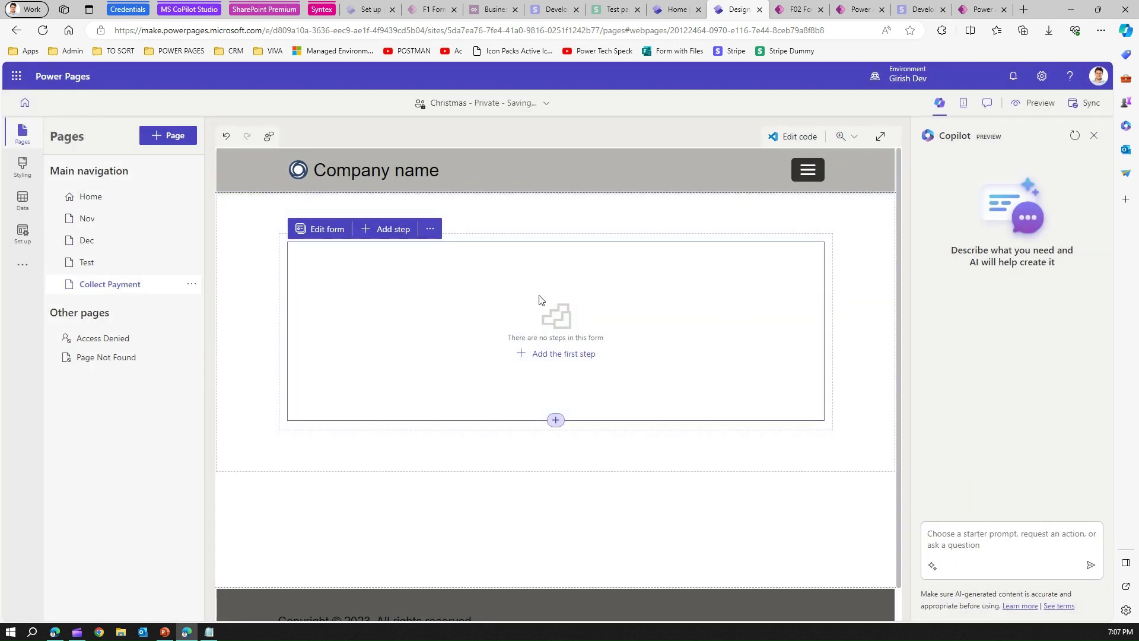
Step: Add the form's first step, "Step - Collect Info", using the Pickleball Subscription table and form F01
{"action": "left_click", "coordinate": [584, 356]}
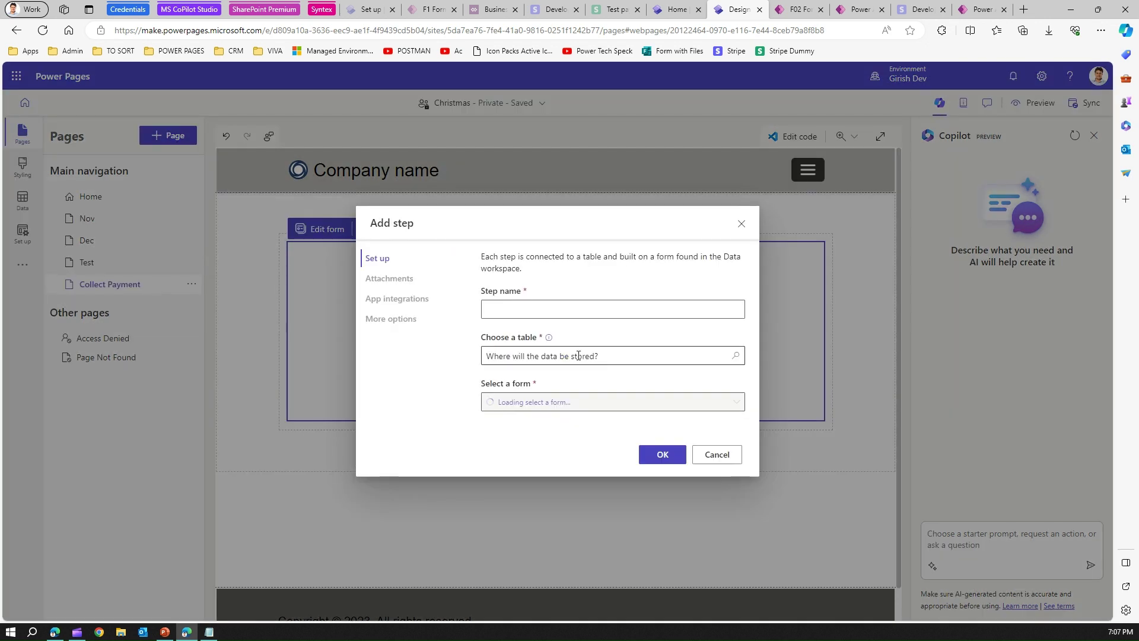
{"action": "left_click", "coordinate": [523, 307]}
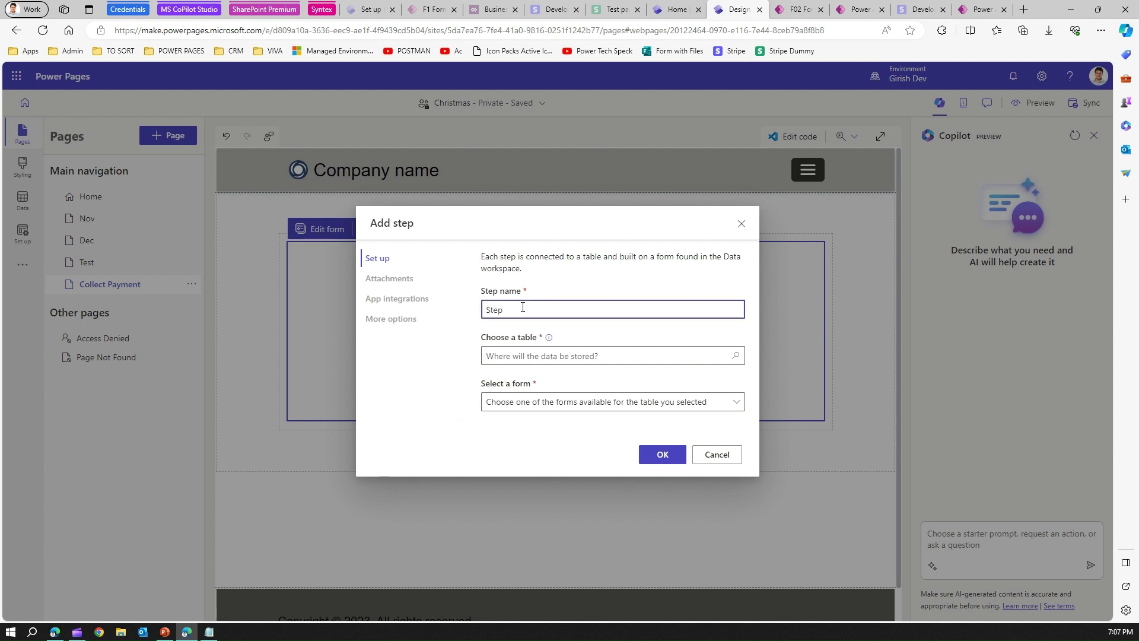
{"action": "type", "text": "Step - Collect Info"}
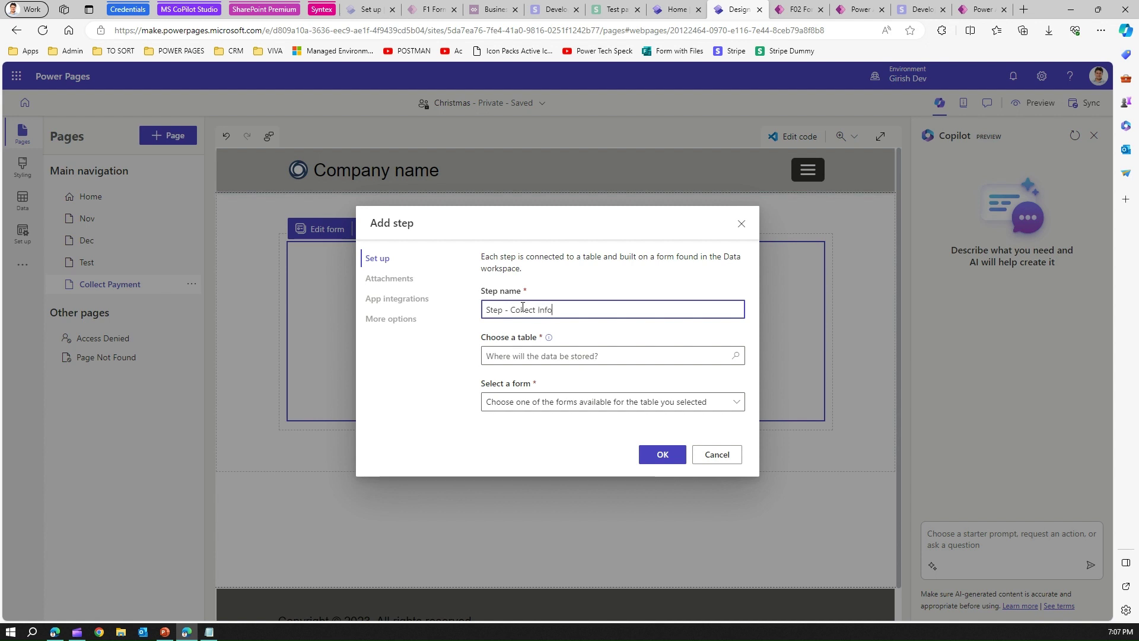
{"action": "left_click", "coordinate": [532, 356]}
{"action": "type", "text": "pickel"}
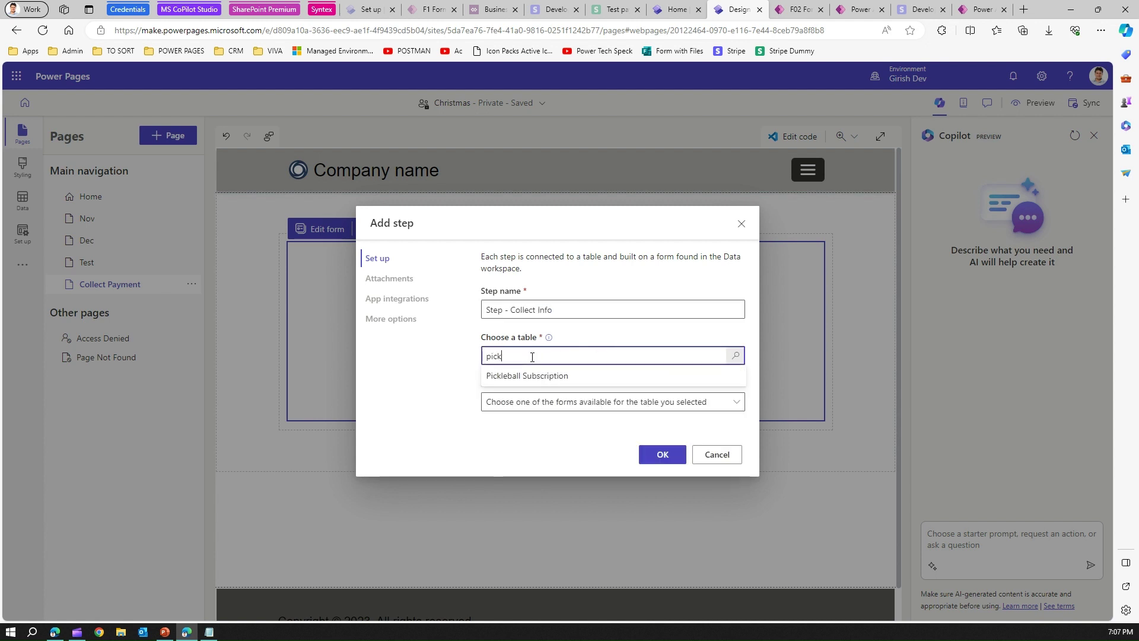
{"action": "key", "text": "BackSpace"}
{"action": "key", "text": "BackSpace"}
{"action": "type", "text": "le"}
{"action": "left_click", "coordinate": [554, 375]}
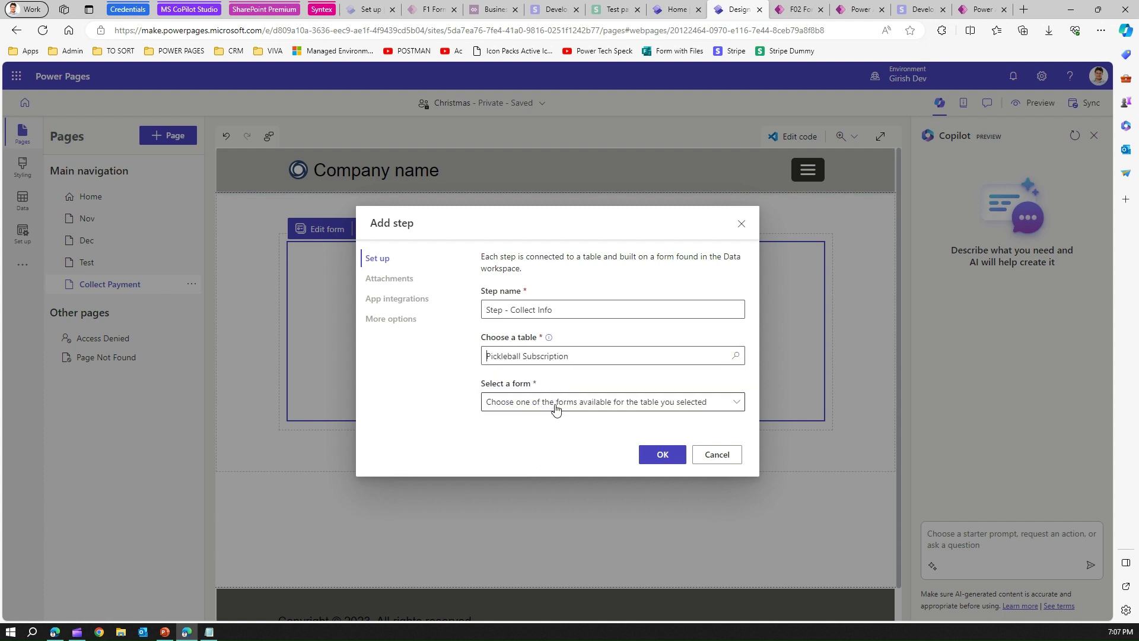
{"action": "left_click", "coordinate": [556, 405]}
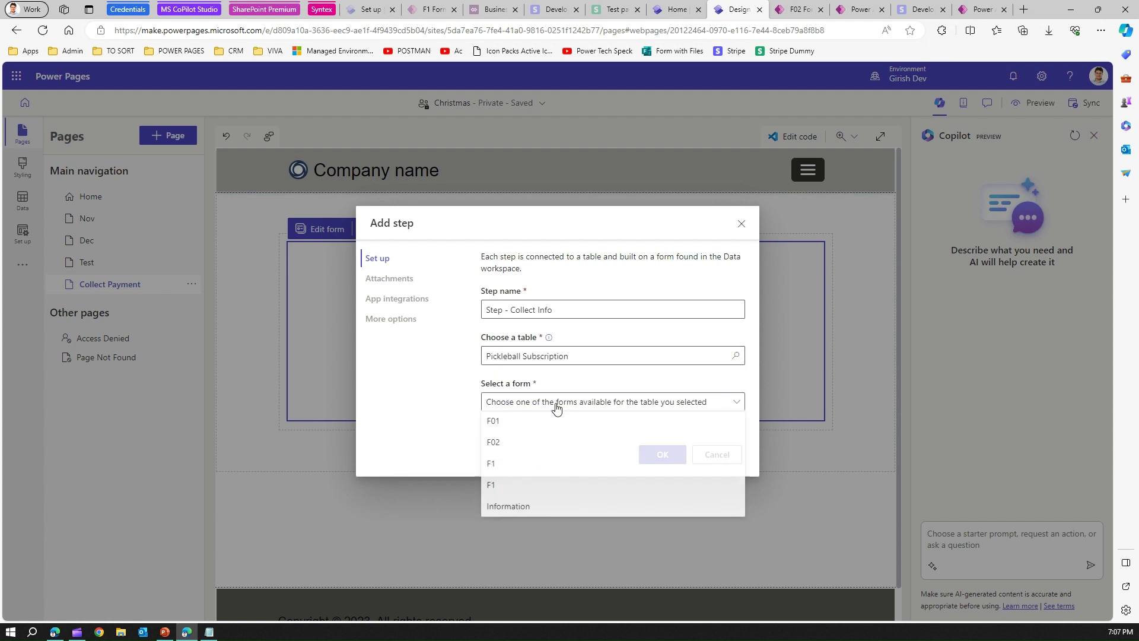
{"action": "left_click", "coordinate": [499, 424]}
{"action": "left_click", "coordinate": [661, 458]}
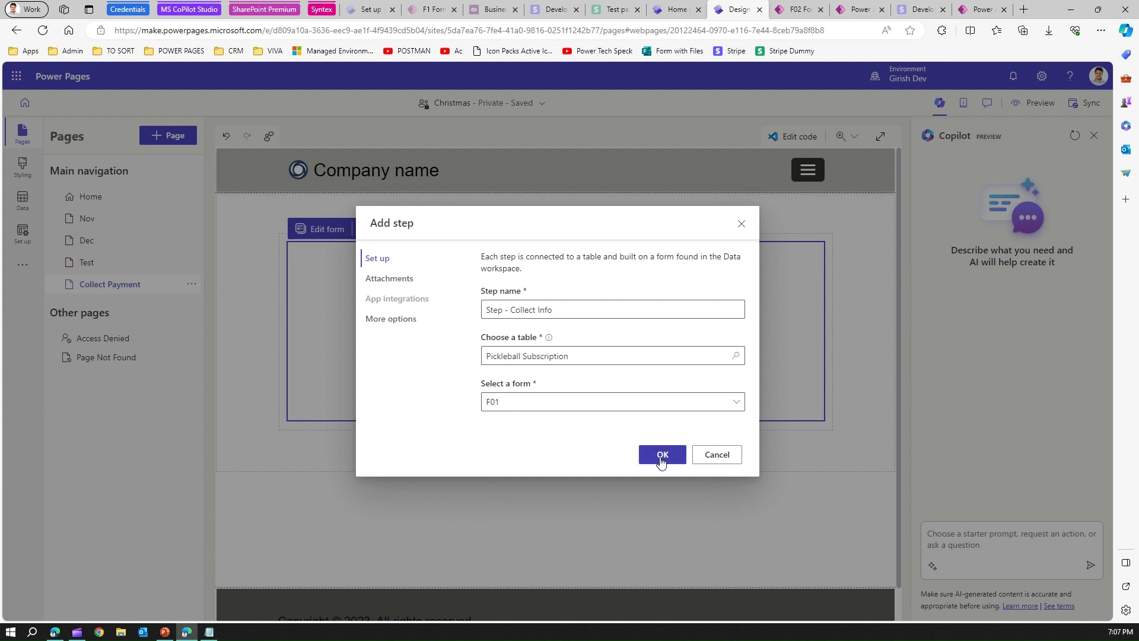
{"action": "left_click", "coordinate": [377, 283]}
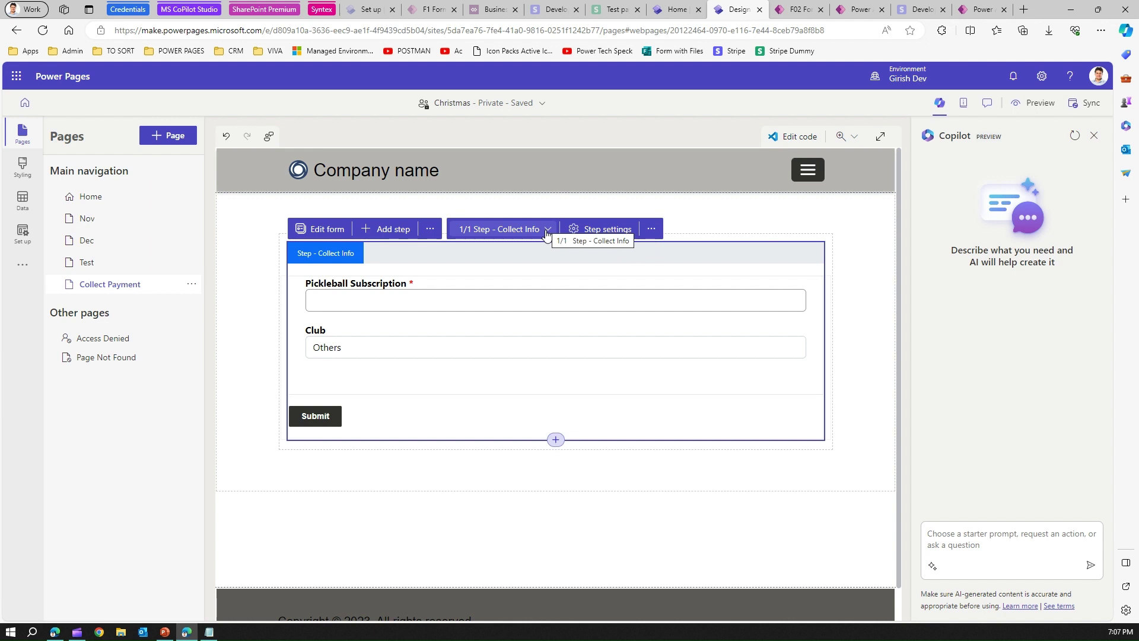
Step: Add a second step named "Step 2 - Collect Payment" using the Pickleball Subscription table and form F02
{"action": "left_click", "coordinate": [393, 229]}
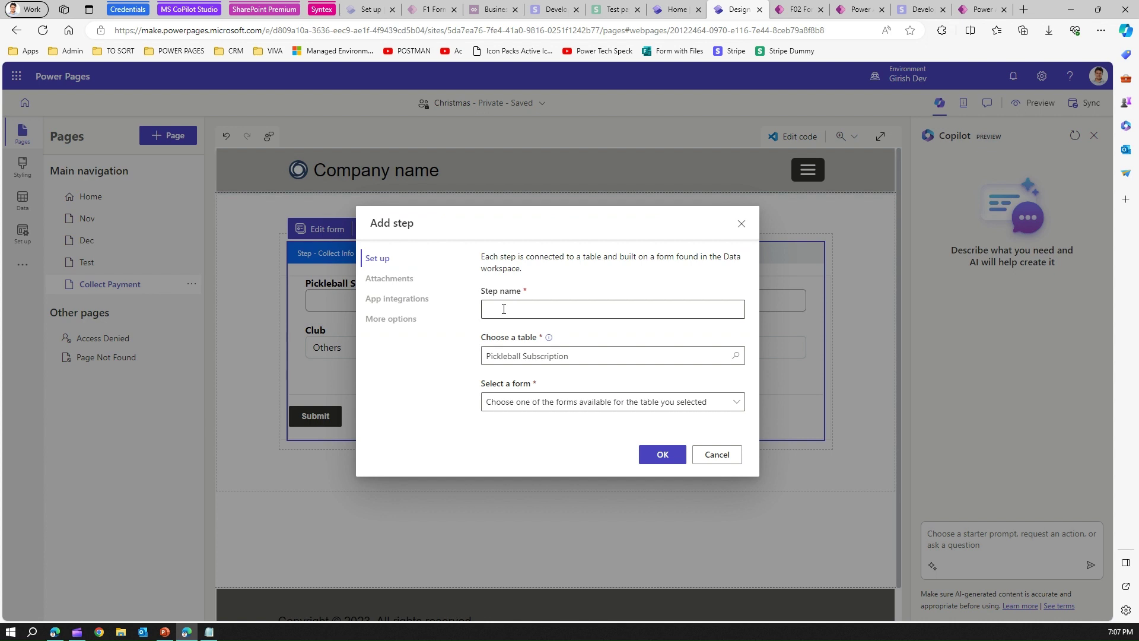
{"action": "left_click", "coordinate": [503, 310]}
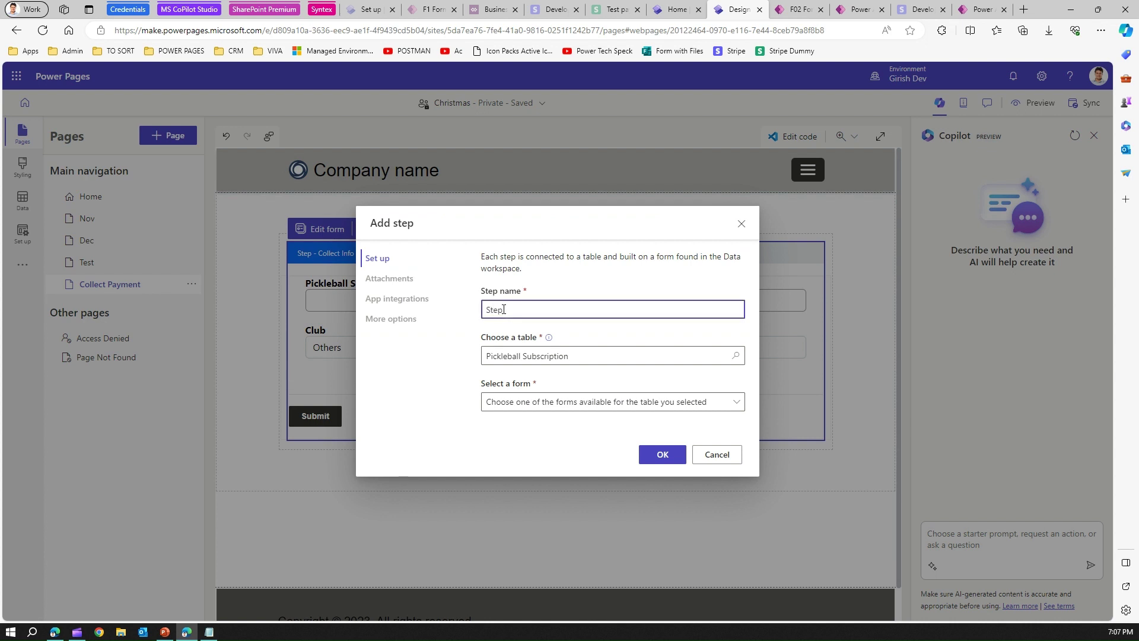
{"action": "type", "text": "Step 2 - Collect Payment"}
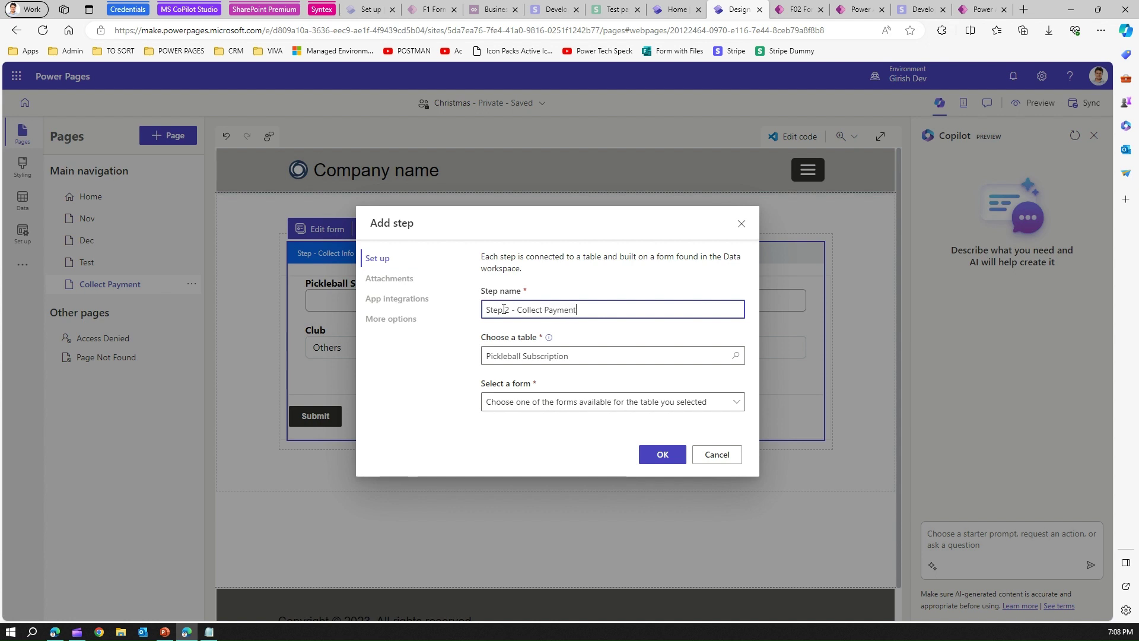
{"action": "left_click", "coordinate": [534, 356]}
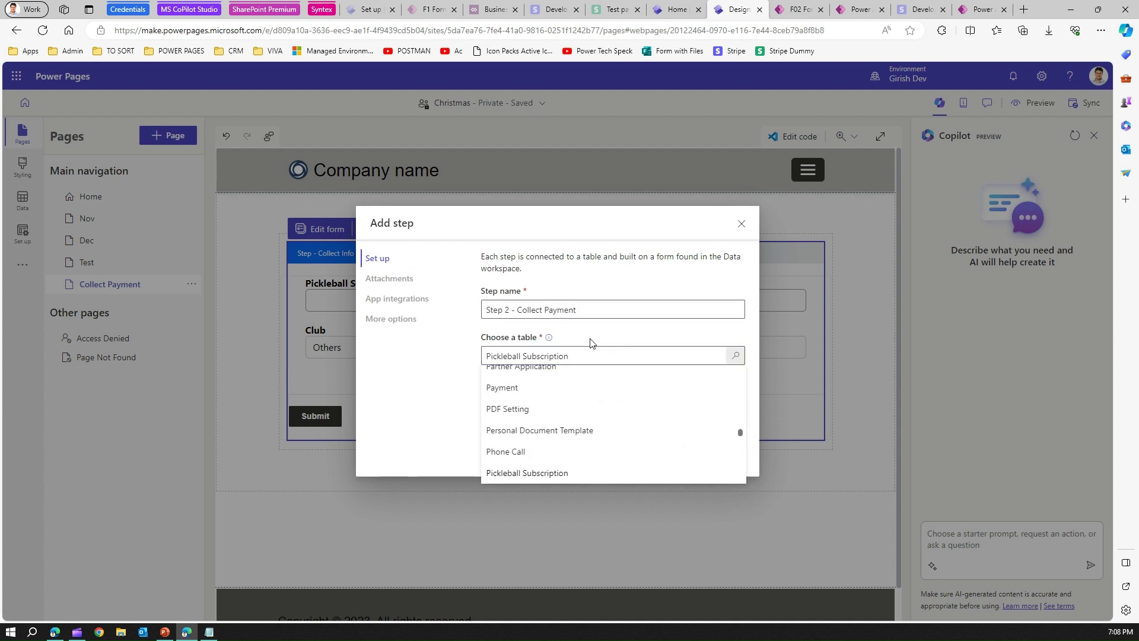
{"action": "left_click", "coordinate": [695, 338]}
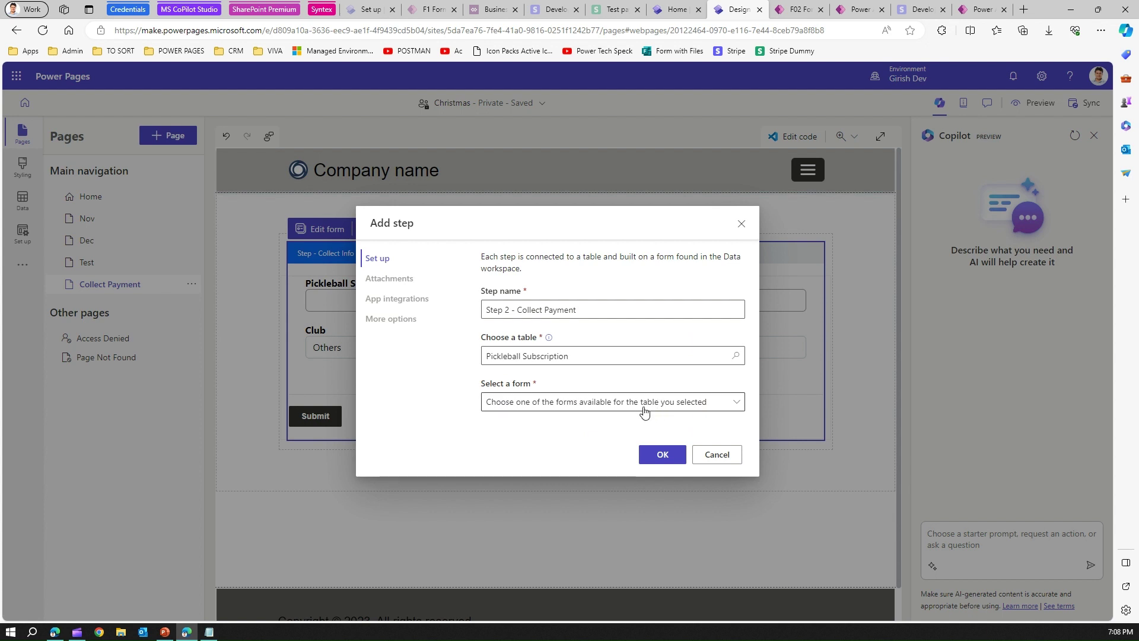
{"action": "left_click", "coordinate": [641, 405]}
{"action": "left_click", "coordinate": [501, 443]}
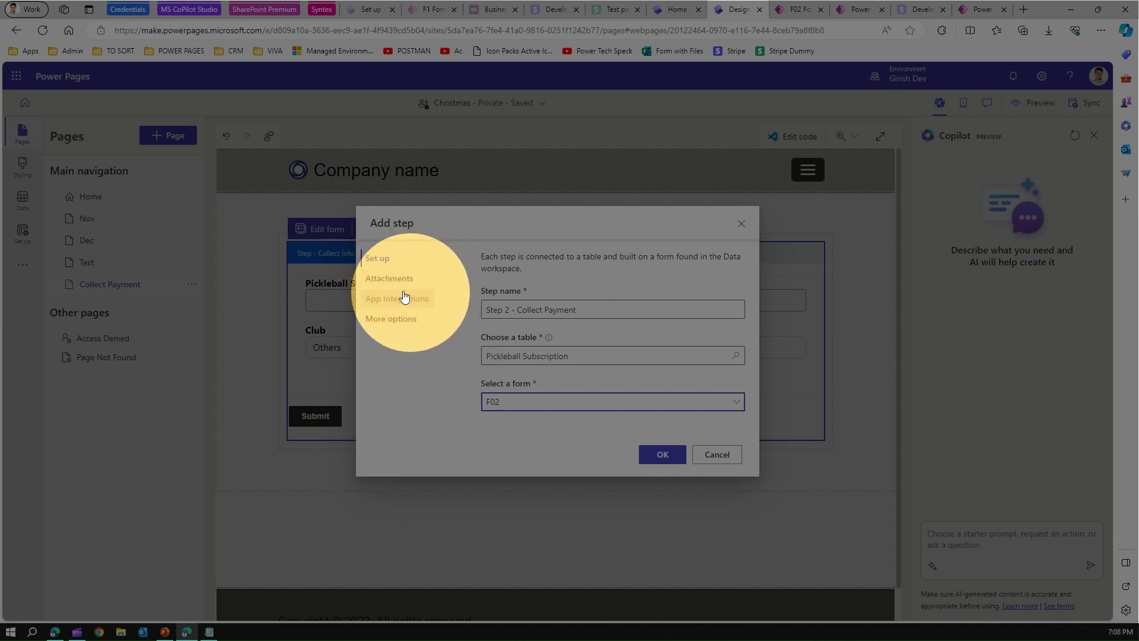
{"action": "left_click", "coordinate": [664, 454]}
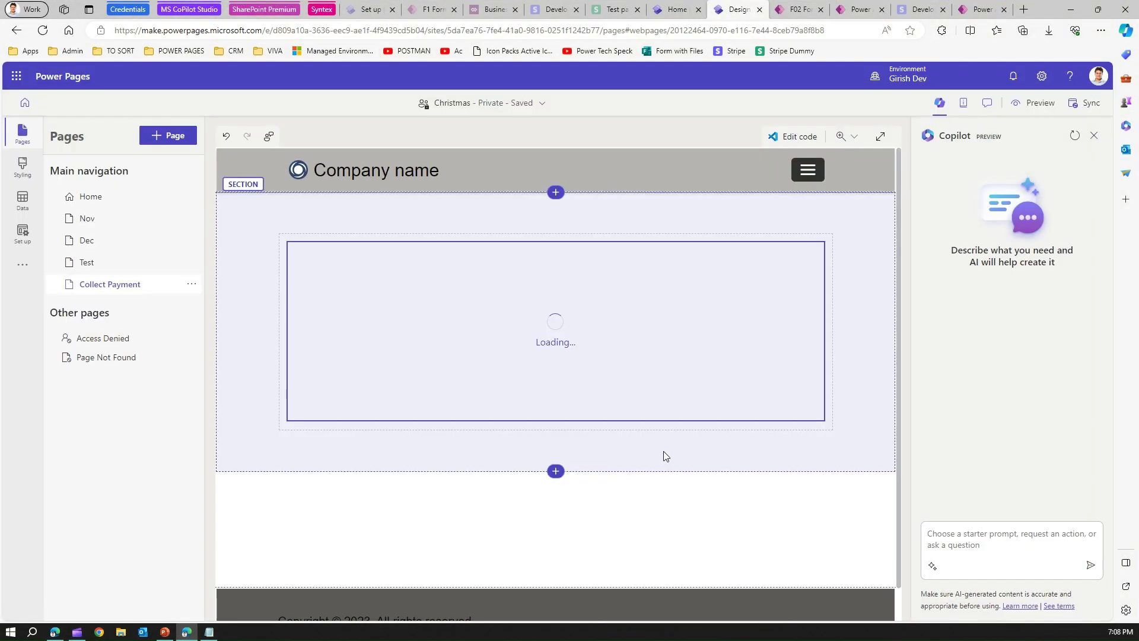
Step: Sync the site configuration and reselect the multistep form on the Collect Payment page
{"action": "left_click", "coordinate": [435, 315]}
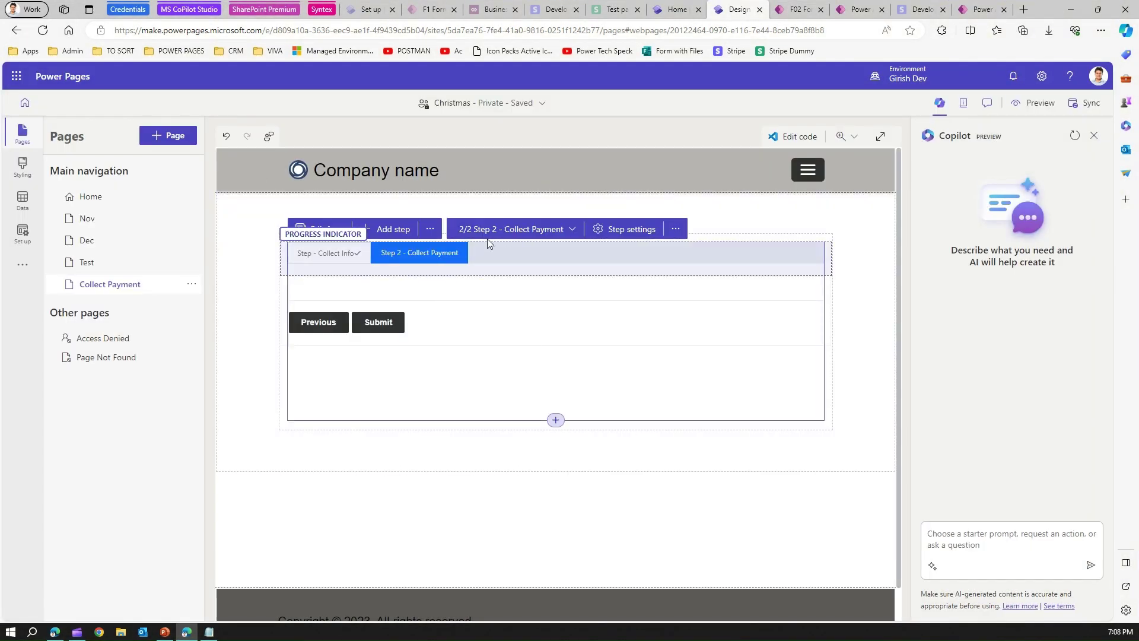
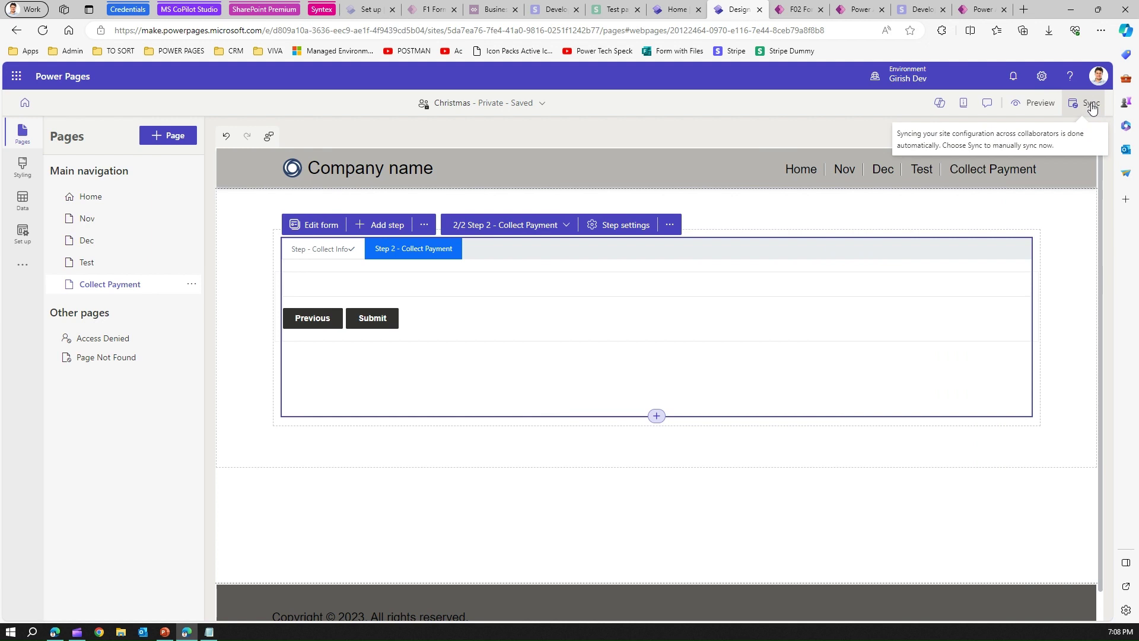
{"action": "left_click", "coordinate": [1092, 105]}
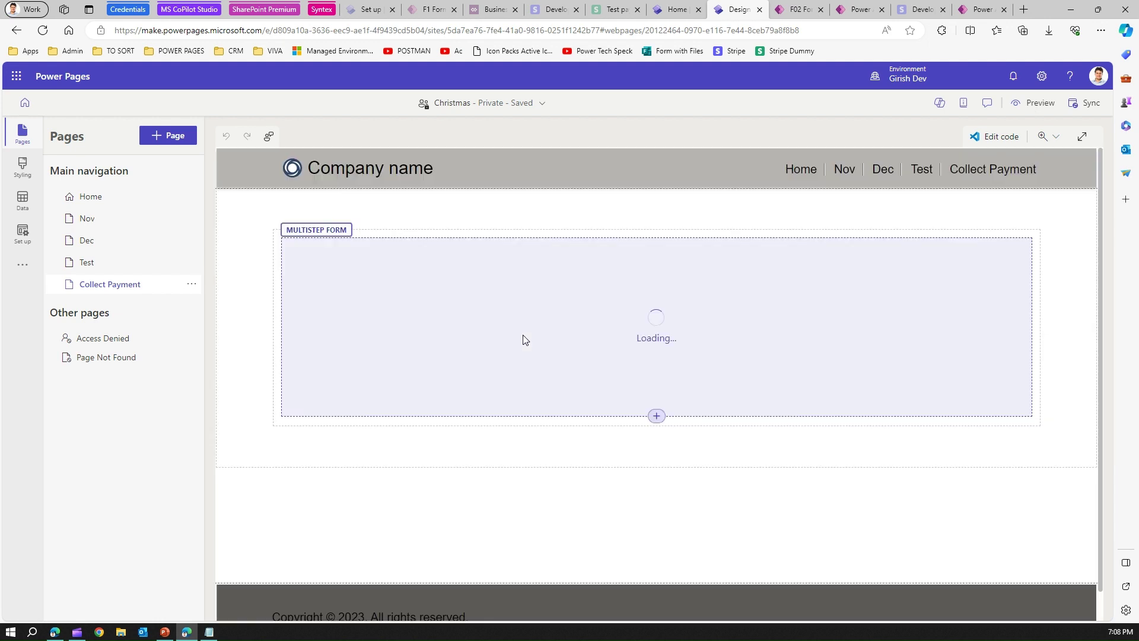
{"action": "left_click", "coordinate": [480, 368]}
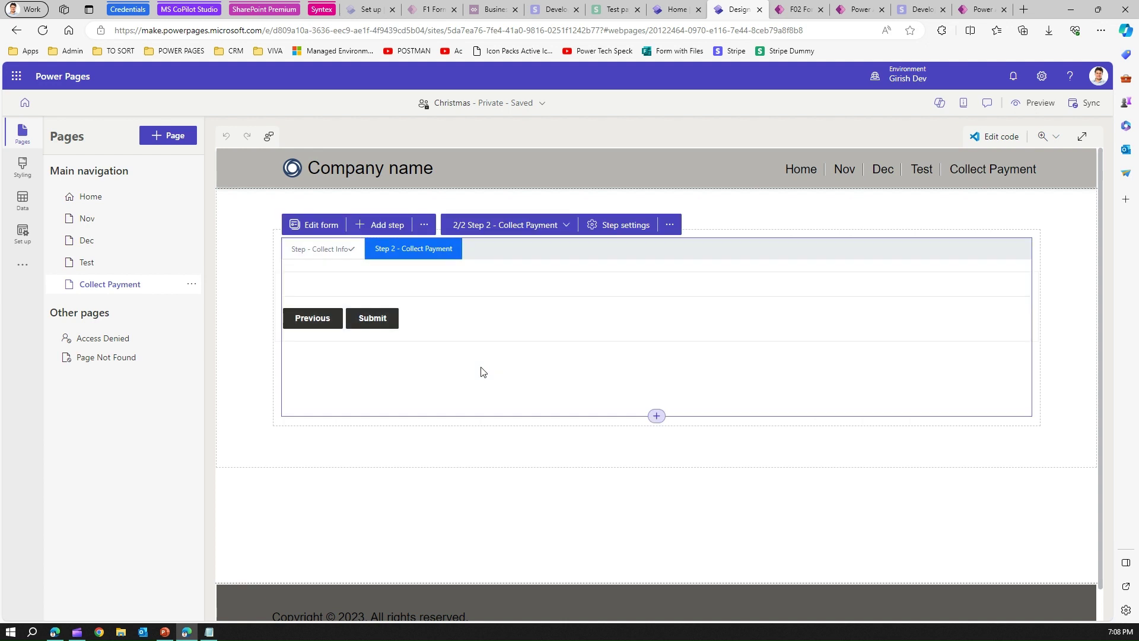
Step: Enable digital payments on Step 2 - Collect Payment with Play Cost as the amount field, and sync the site
{"action": "left_click", "coordinate": [624, 224]}
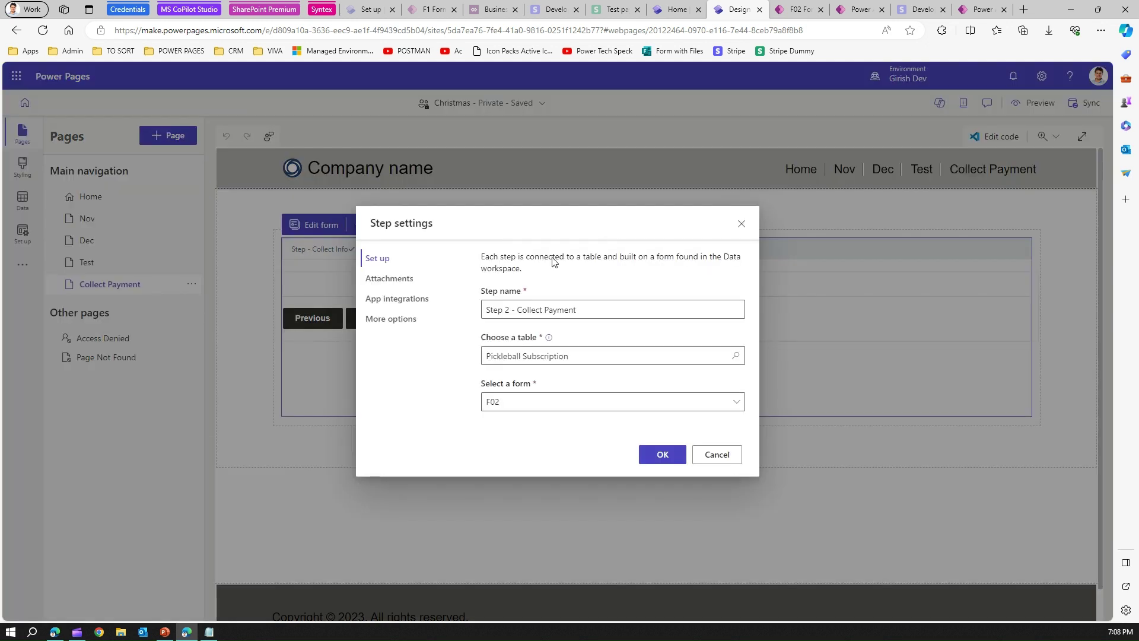
{"action": "left_click", "coordinate": [401, 299]}
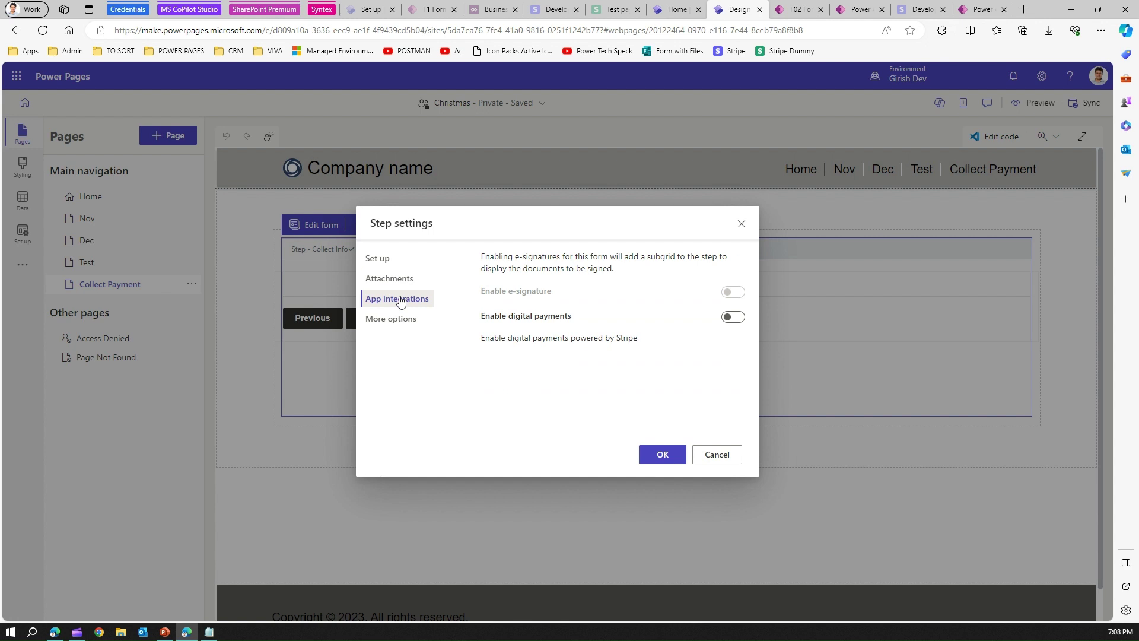
{"action": "left_click", "coordinate": [734, 320]}
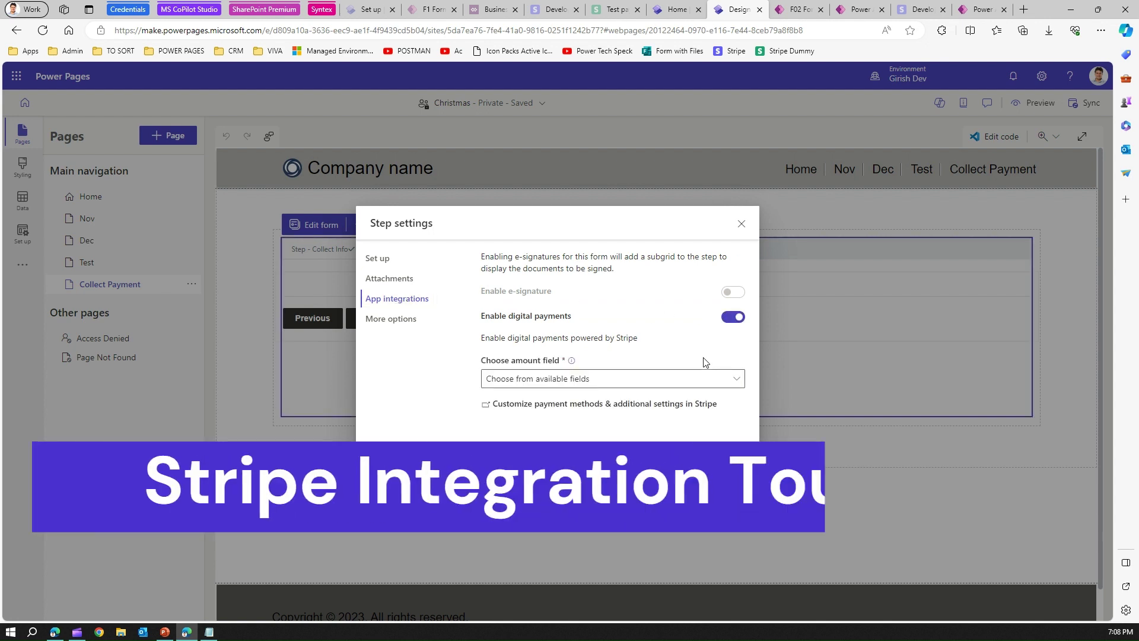
{"action": "left_click", "coordinate": [738, 379]}
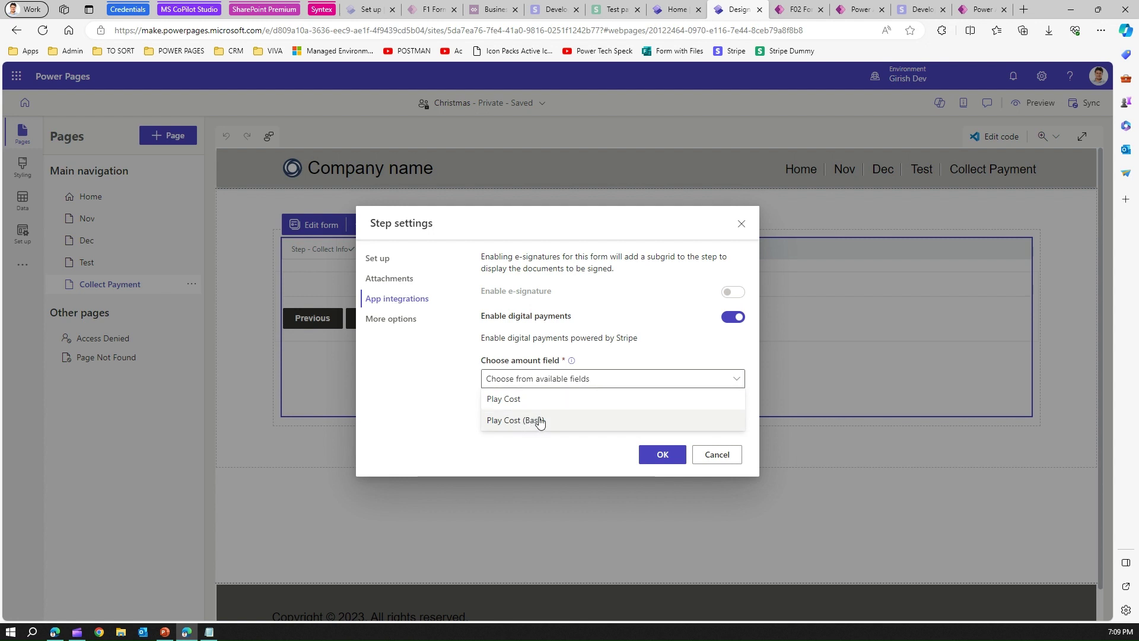
{"action": "left_click", "coordinate": [511, 402]}
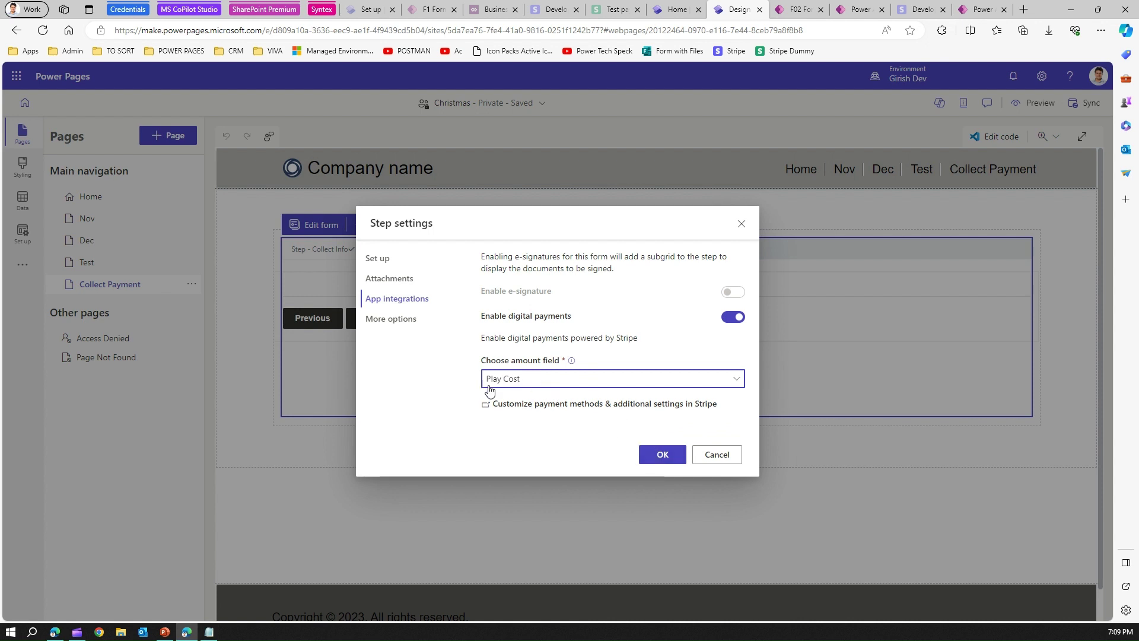
{"action": "left_click", "coordinate": [662, 454]}
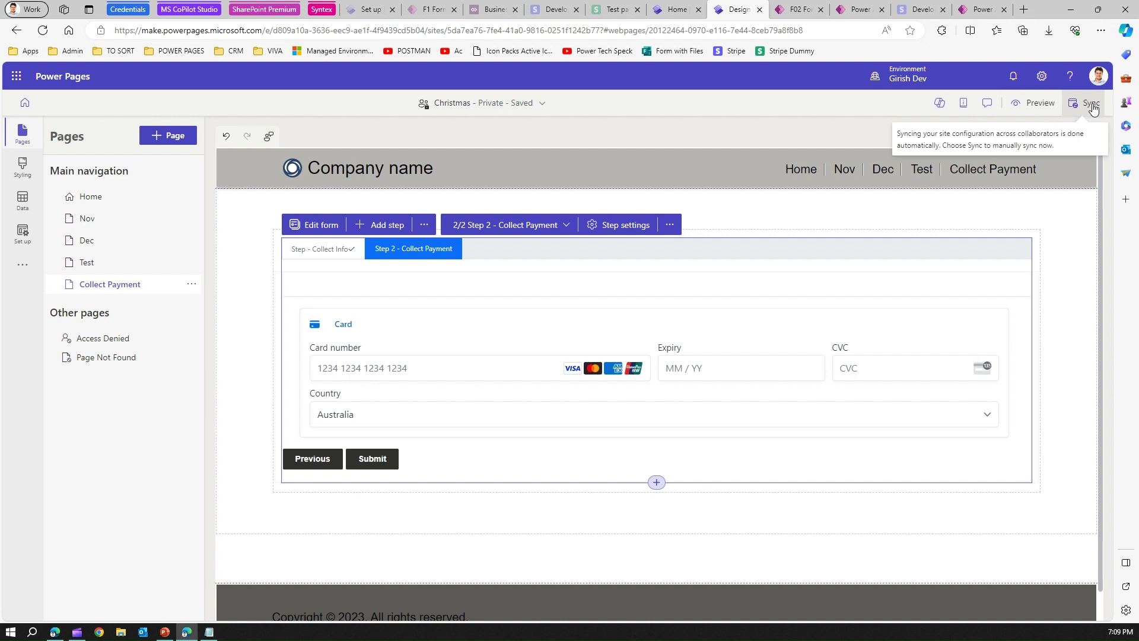
{"action": "left_click", "coordinate": [1093, 110]}
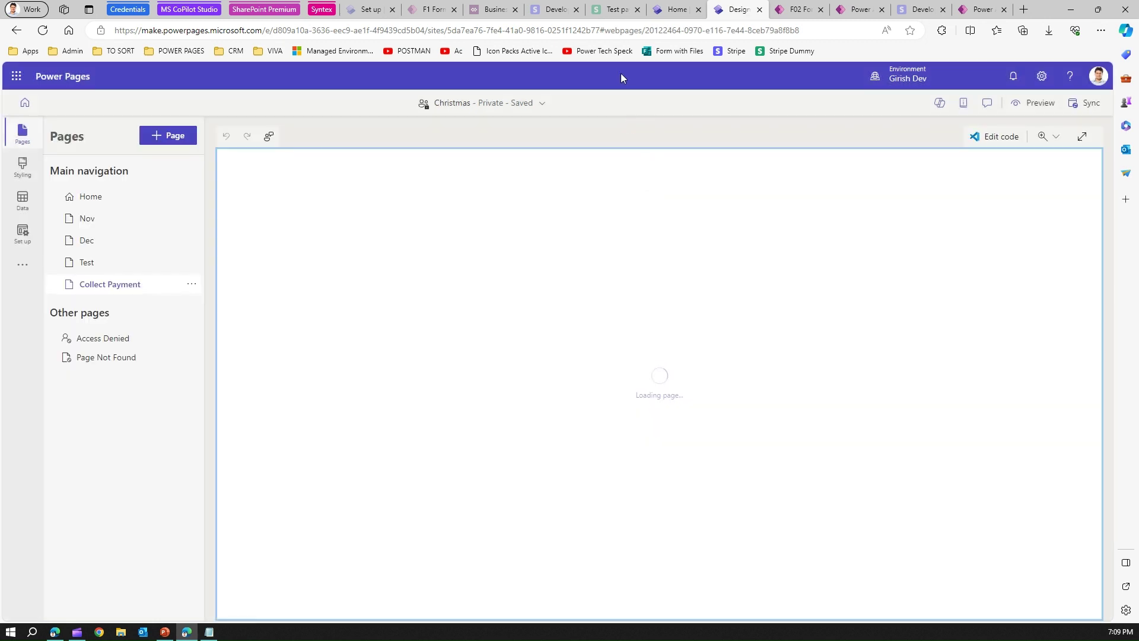
Step: Switch to the Stripe Docs testing page, copy the Visa test card number, and check its expiry date requirement
{"action": "left_click", "coordinate": [615, 10]}
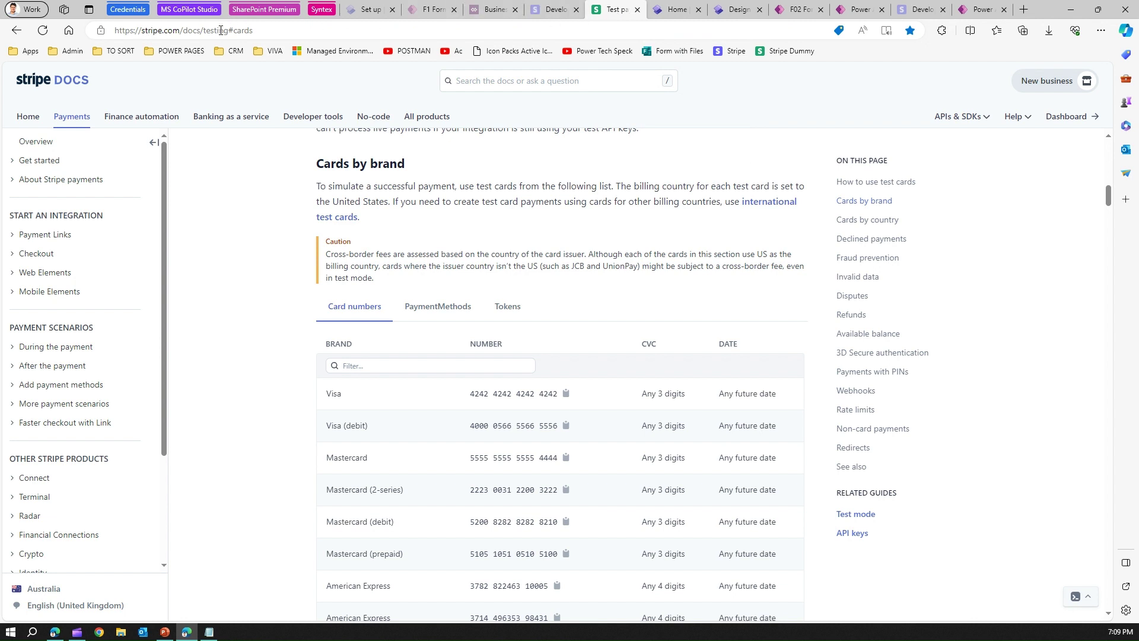
{"action": "left_click", "coordinate": [258, 31]}
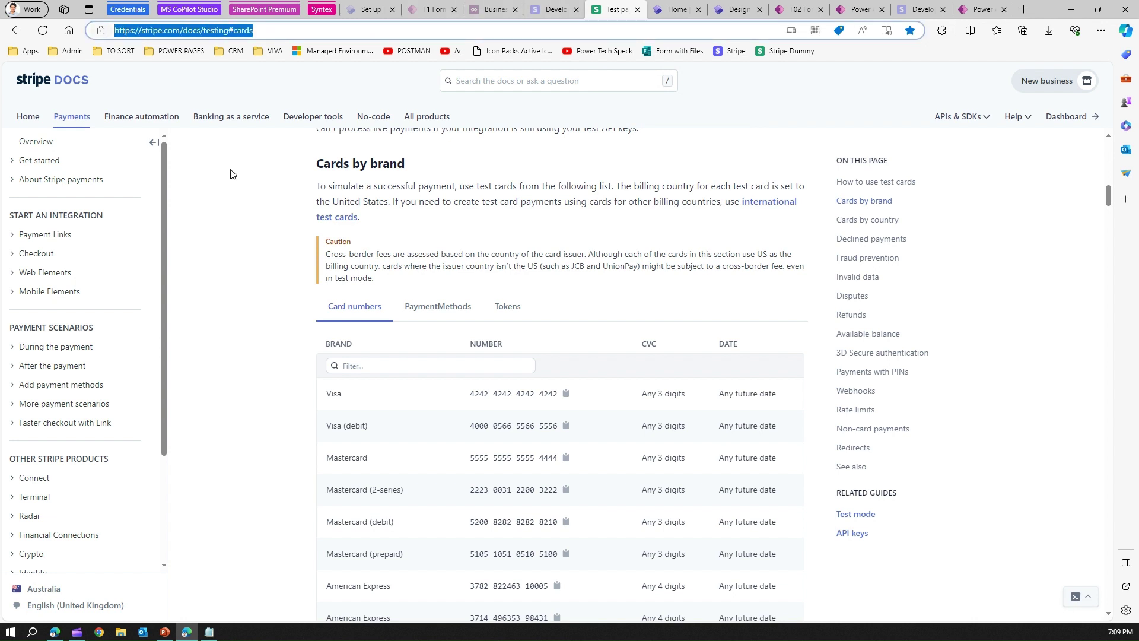
{"action": "left_click", "coordinate": [1109, 203]}
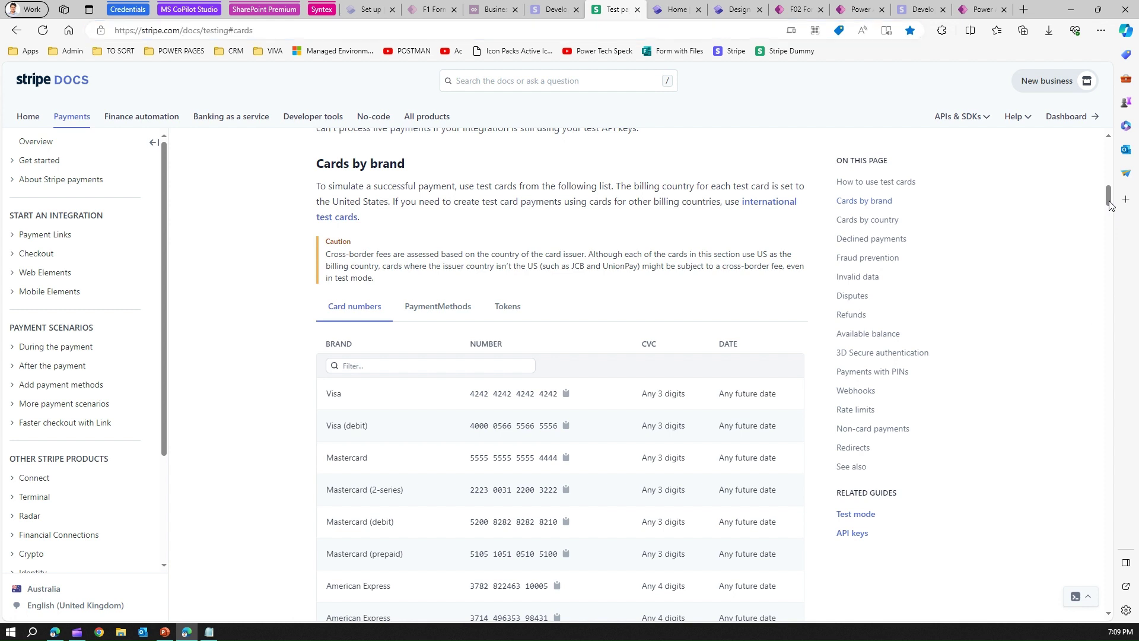
{"action": "left_click_drag", "start_coordinate": [1109, 204], "coordinate": [1110, 207]}
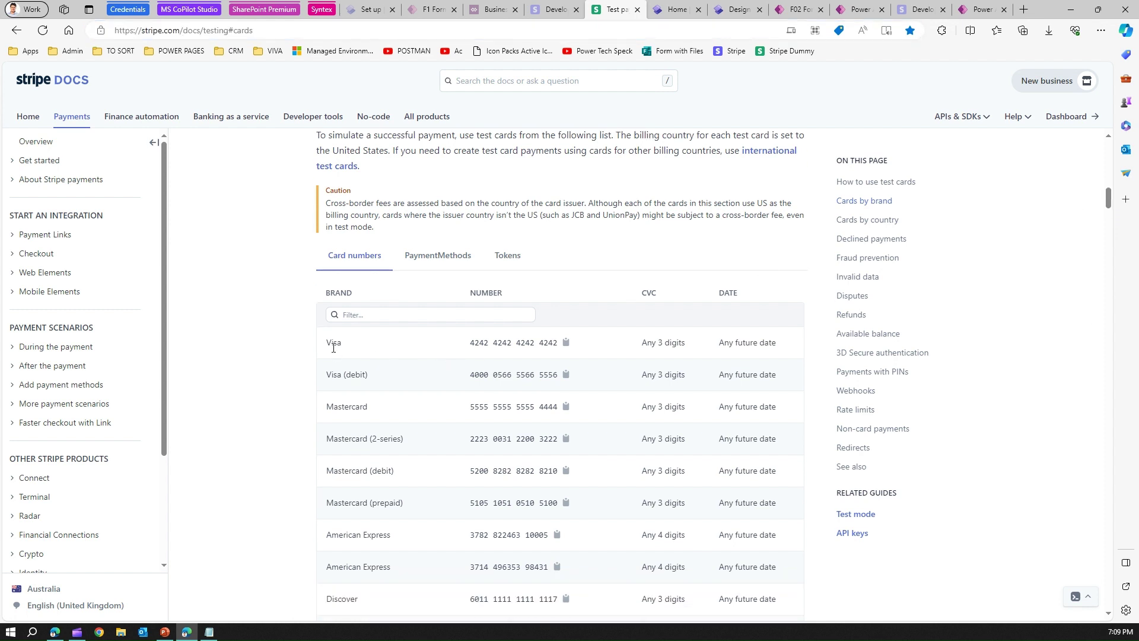
{"action": "left_click", "coordinate": [567, 343]}
{"action": "left_click_drag", "start_coordinate": [721, 343], "coordinate": [788, 346]}
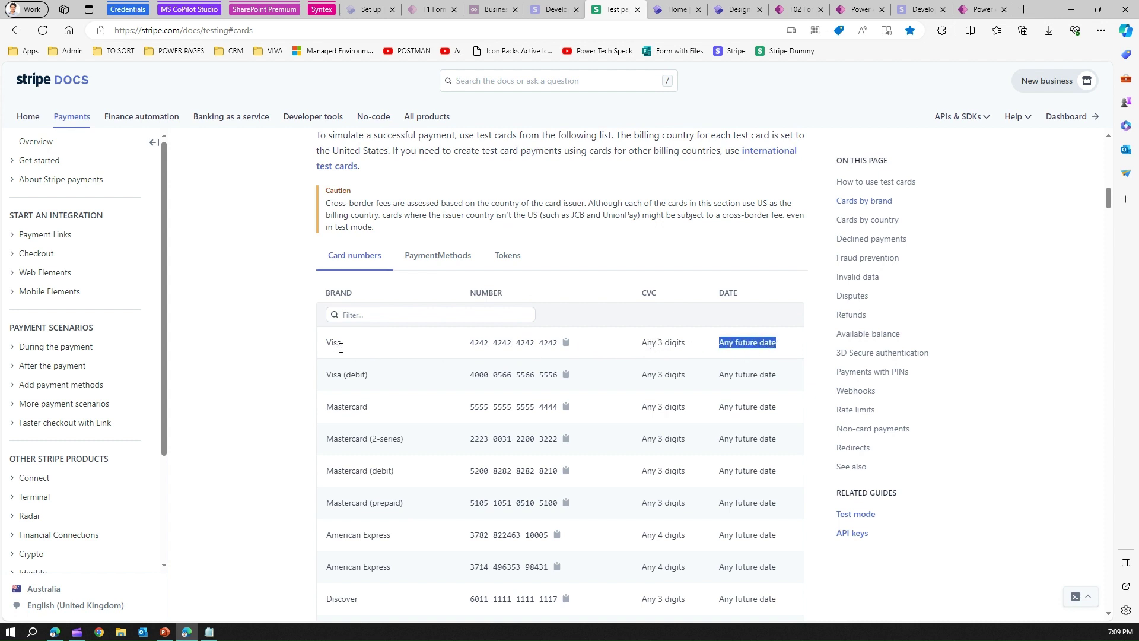
Step: Look over the Visa, Visa (debit) and Mastercard test card numbers on the Stripe Docs testing page
{"action": "left_click_drag", "start_coordinate": [467, 348], "coordinate": [550, 356]}
{"action": "left_click_drag", "start_coordinate": [471, 376], "coordinate": [583, 381]}
{"action": "left_click", "coordinate": [565, 406]}
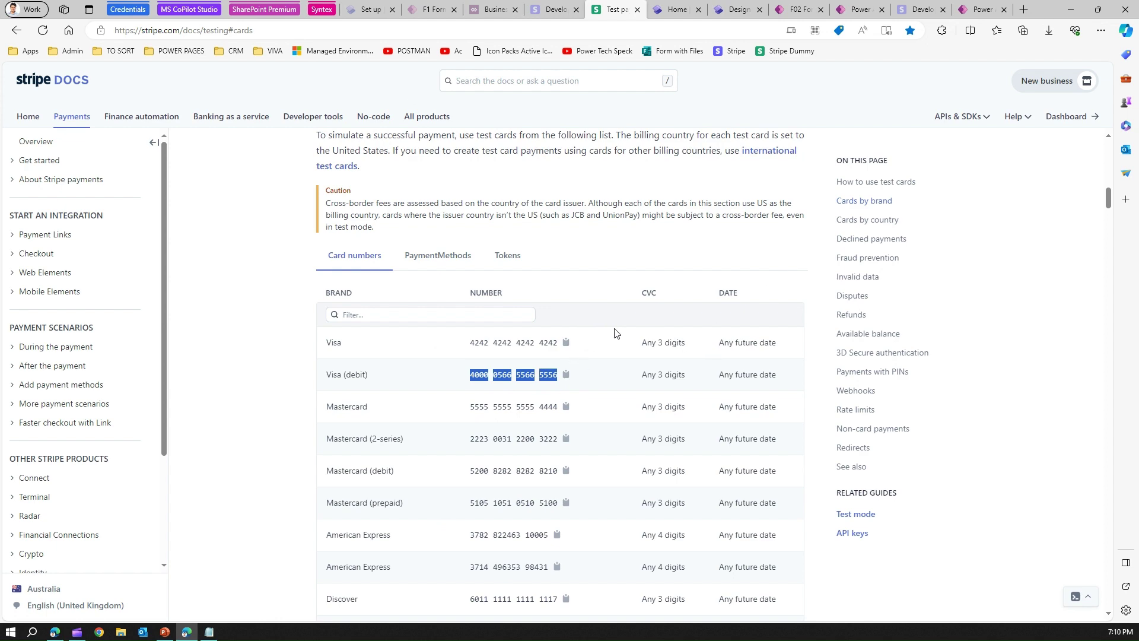
Step: Switch to the Power Pages design studio, preview the Christmas site from its Home page, and open the Collect Payment page
{"action": "left_click", "coordinate": [734, 11]}
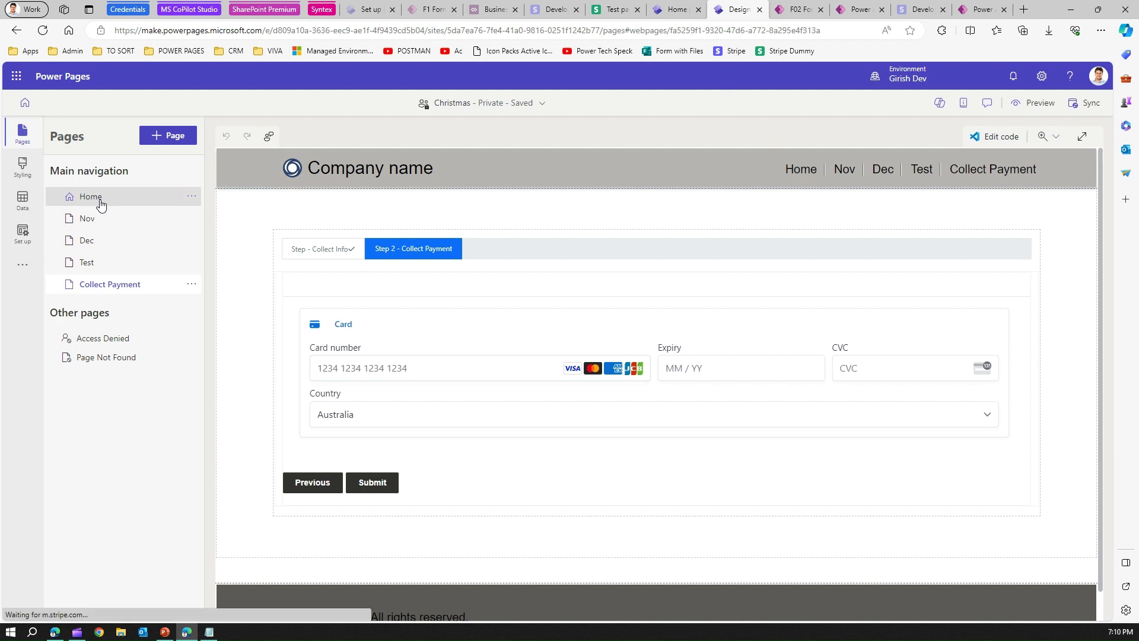
{"action": "left_click", "coordinate": [91, 196]}
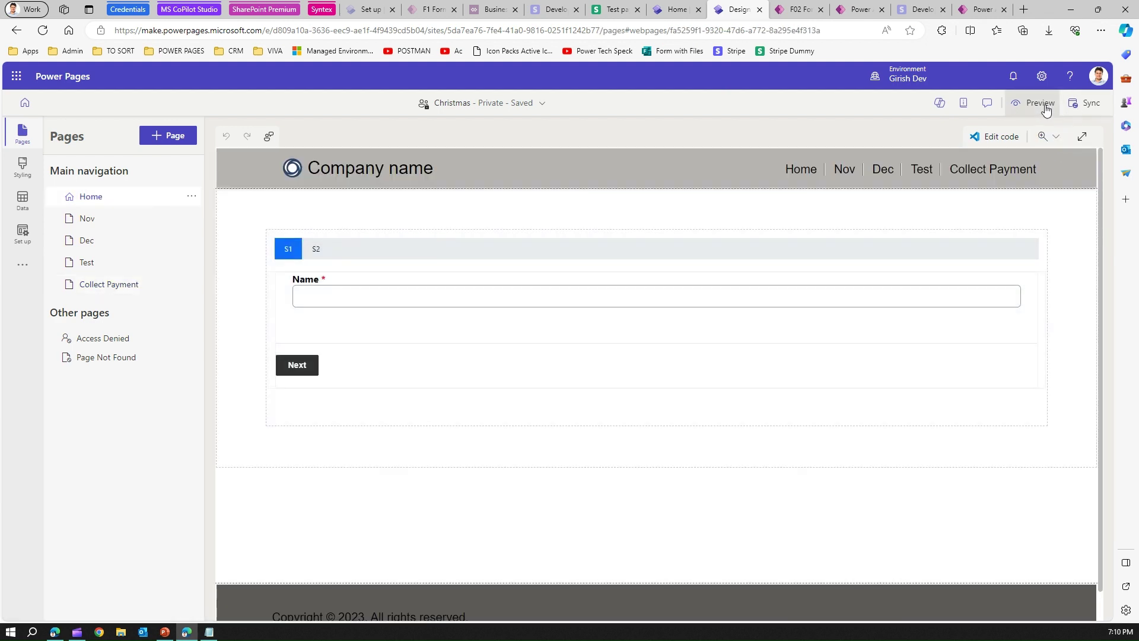
{"action": "left_click", "coordinate": [1046, 110]}
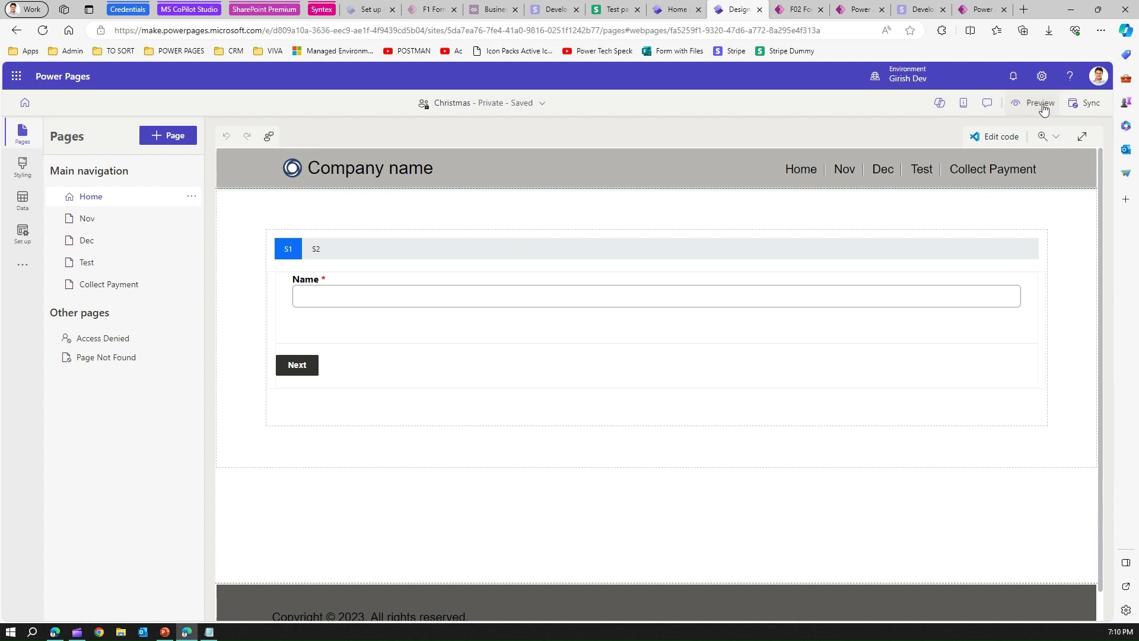
{"action": "left_click", "coordinate": [1027, 131]}
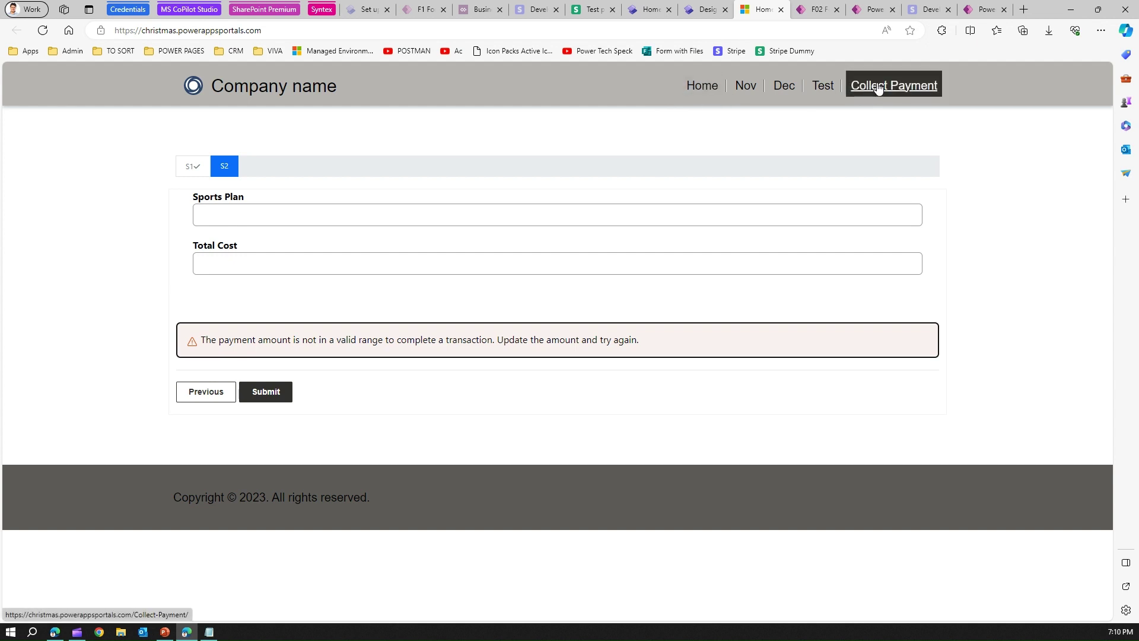
{"action": "left_click", "coordinate": [898, 87]}
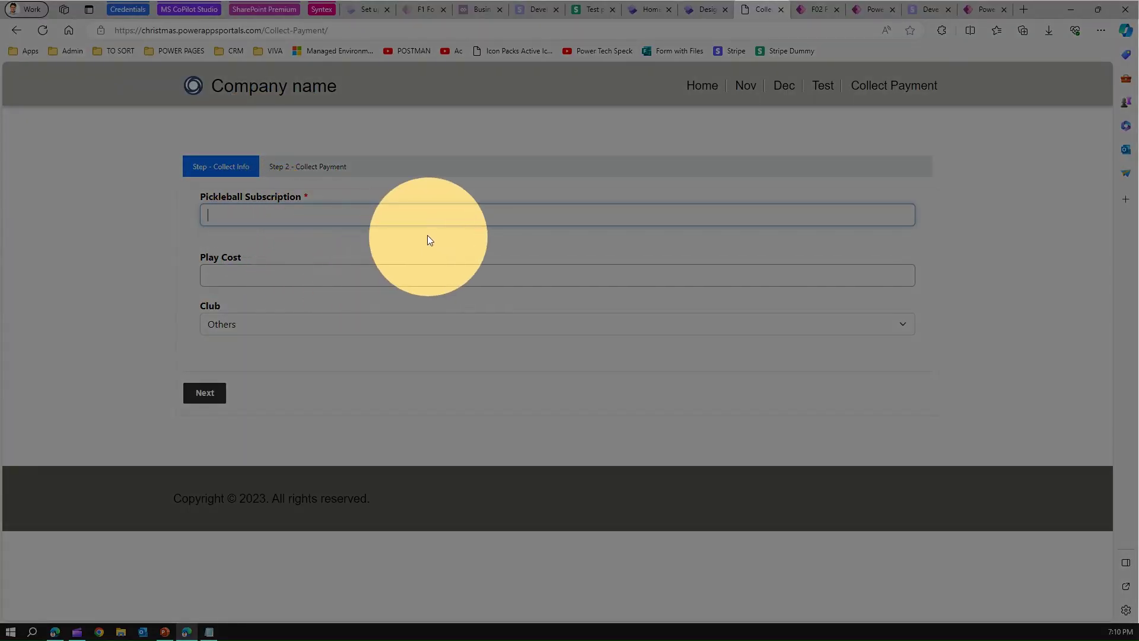
Step: Fill in the subscription as "Singles - Thursday UQ" with Play Cost 15 and club PAA, and proceed to Step 2 - Collect Payment
{"action": "type", "text": "Singles - Thu"}
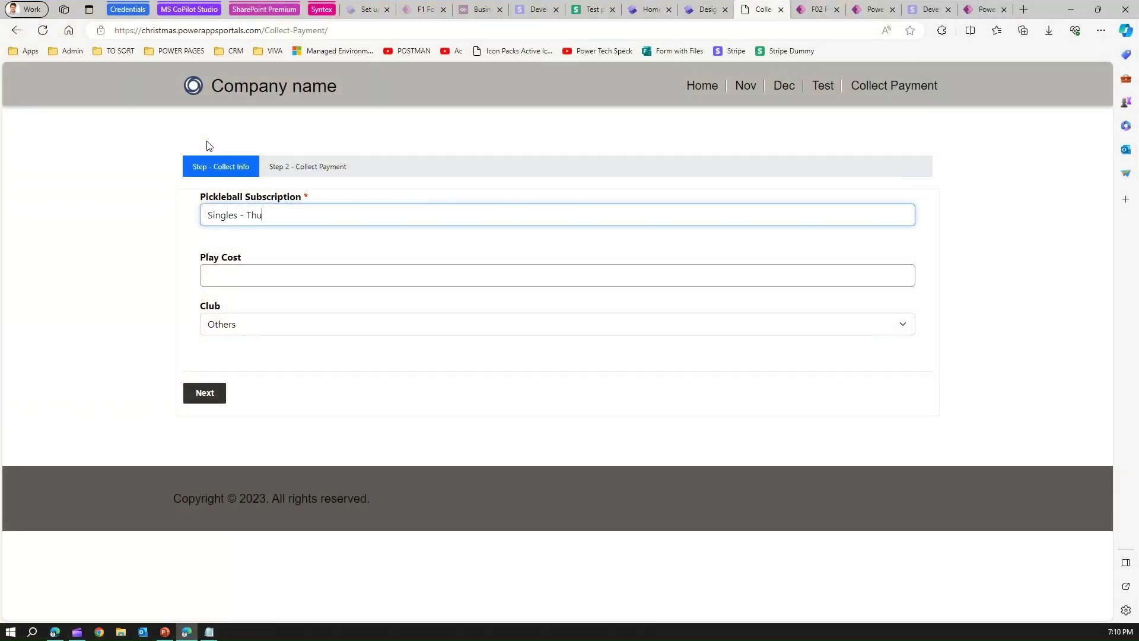
{"action": "type", "text": "rdsday UQ"}
{"action": "right_click", "coordinate": [276, 218]}
{"action": "left_click", "coordinate": [254, 276]}
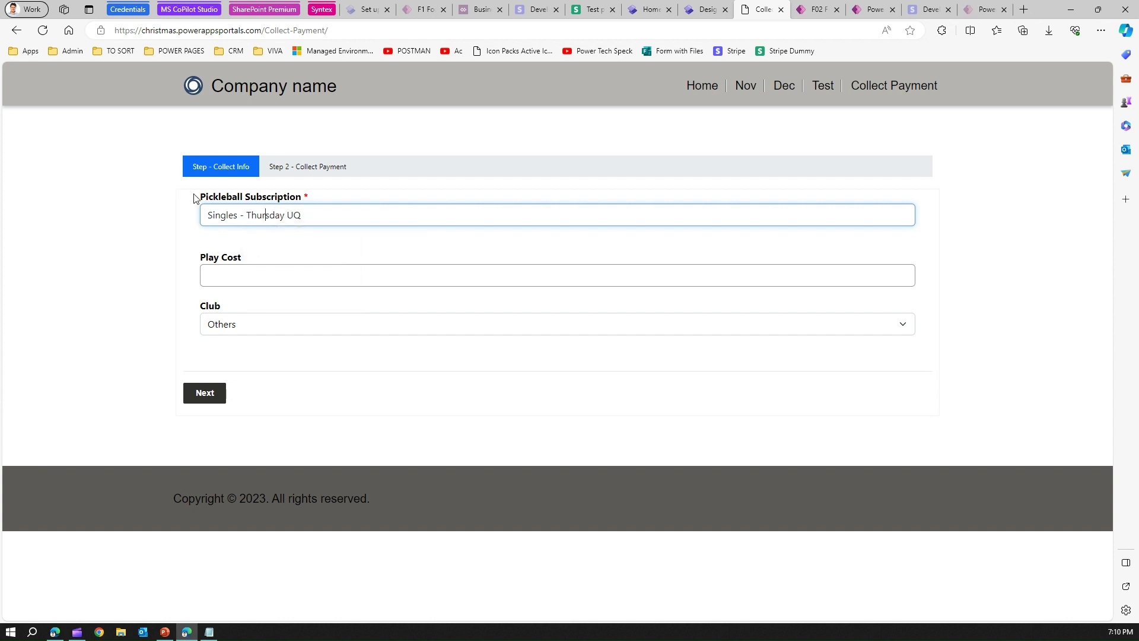
{"action": "left_click", "coordinate": [272, 275]}
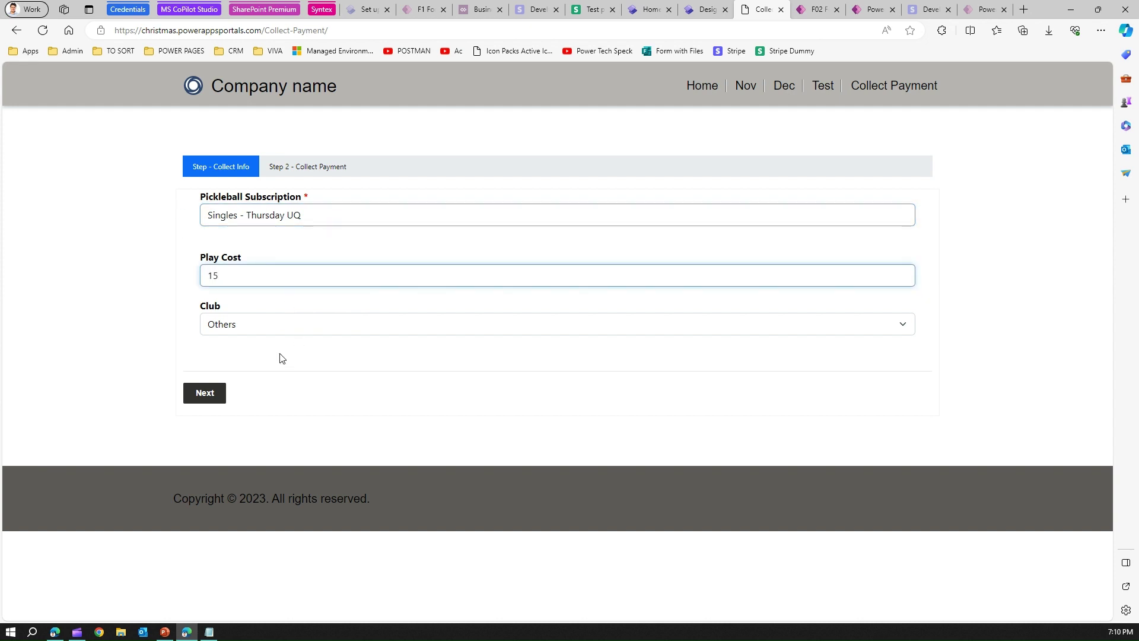
{"action": "left_click", "coordinate": [264, 326]}
{"action": "left_click", "coordinate": [240, 355]}
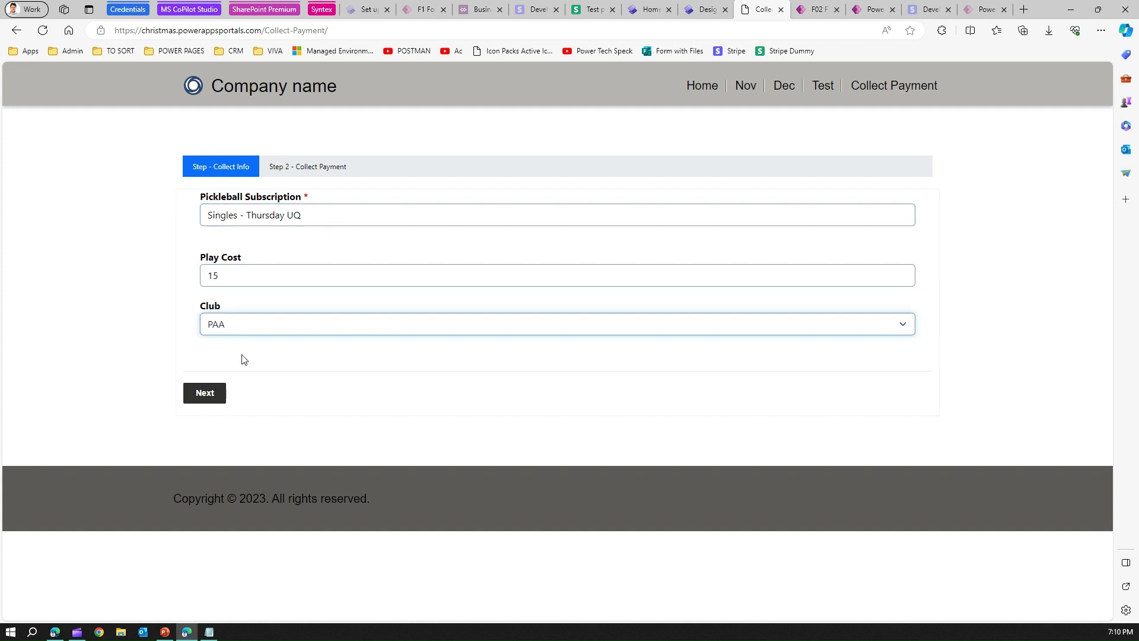
{"action": "left_click", "coordinate": [209, 395]}
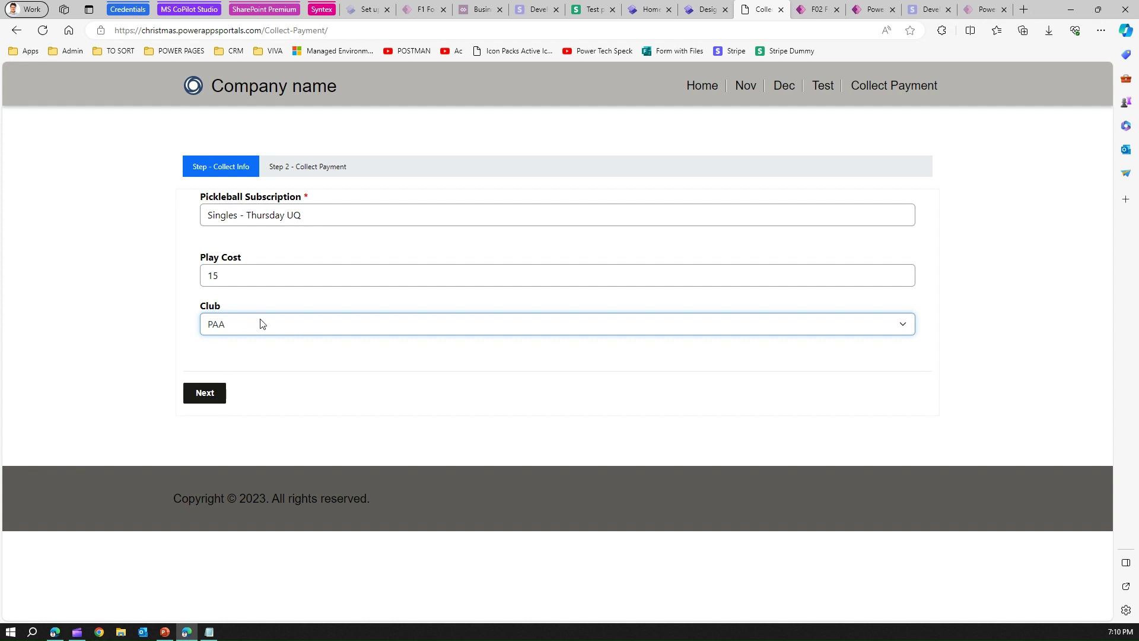
{"action": "left_click", "coordinate": [212, 394]}
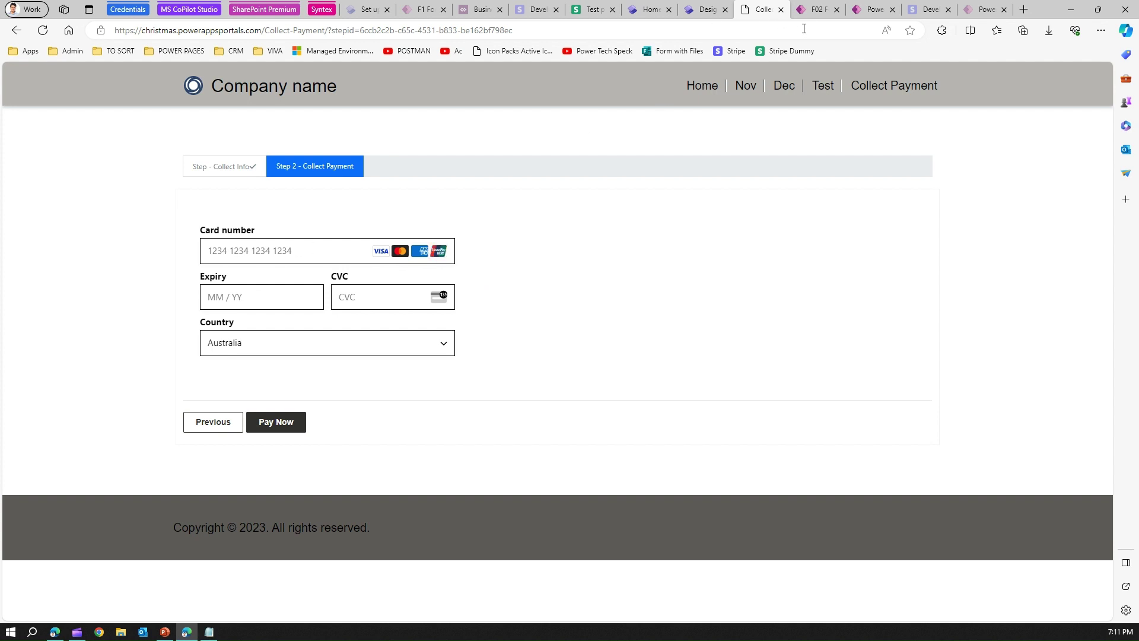
Step: Copy the Visa test card number from the Stripe Docs page and paste it into the payment form's Card number field
{"action": "left_click", "coordinate": [591, 9]}
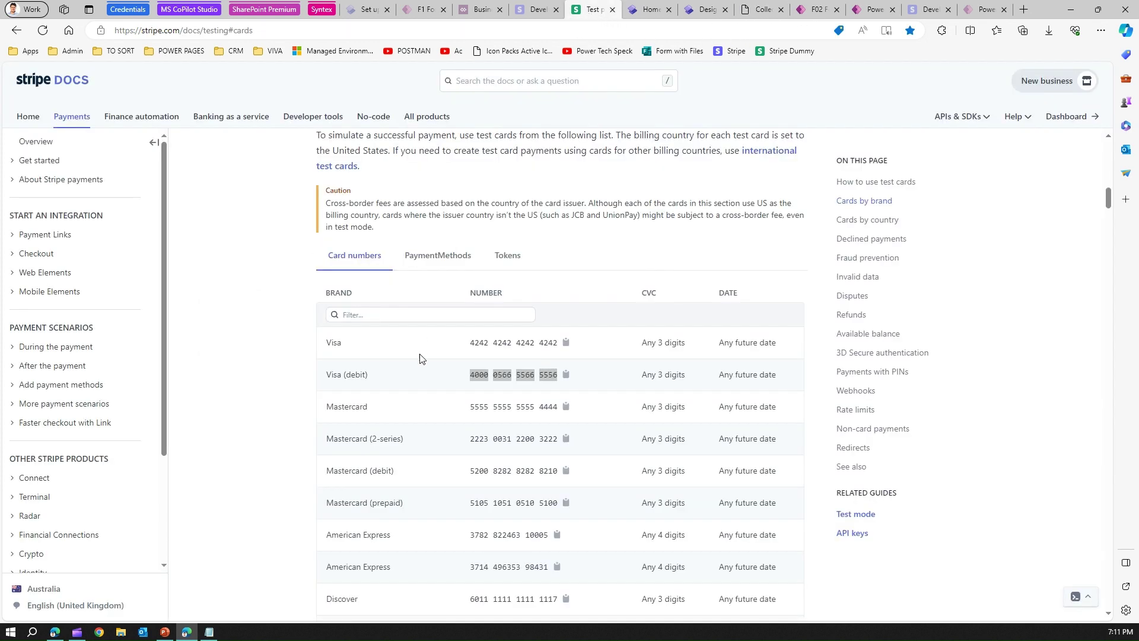
{"action": "left_click", "coordinate": [565, 343]}
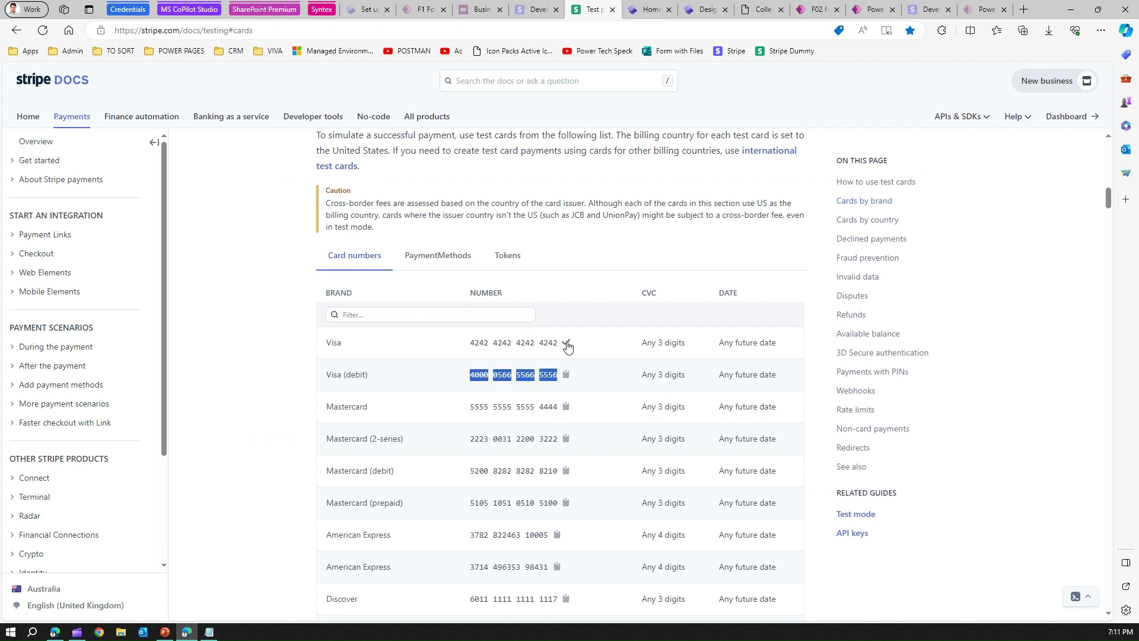
{"action": "left_click", "coordinate": [648, 10]}
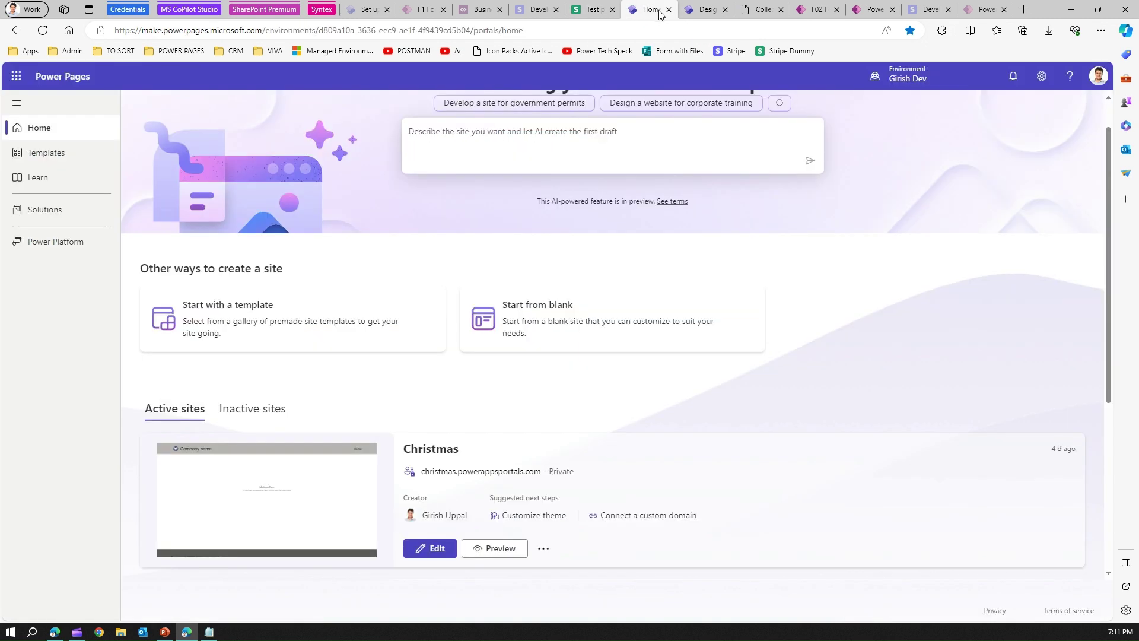
{"action": "left_click", "coordinate": [697, 11]}
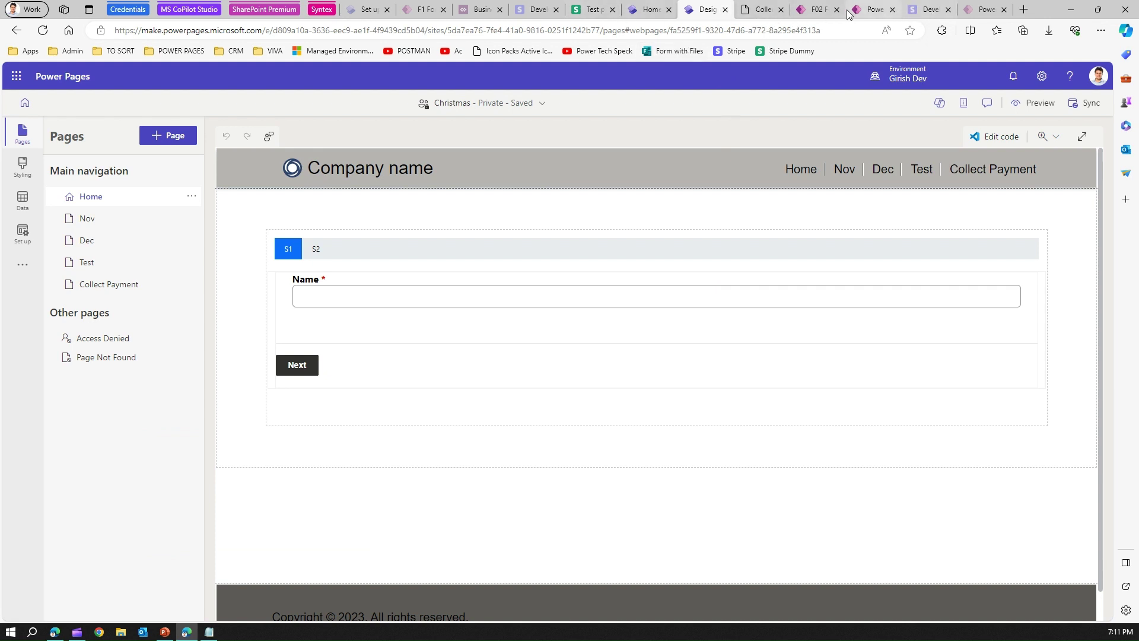
{"action": "left_click", "coordinate": [762, 9]}
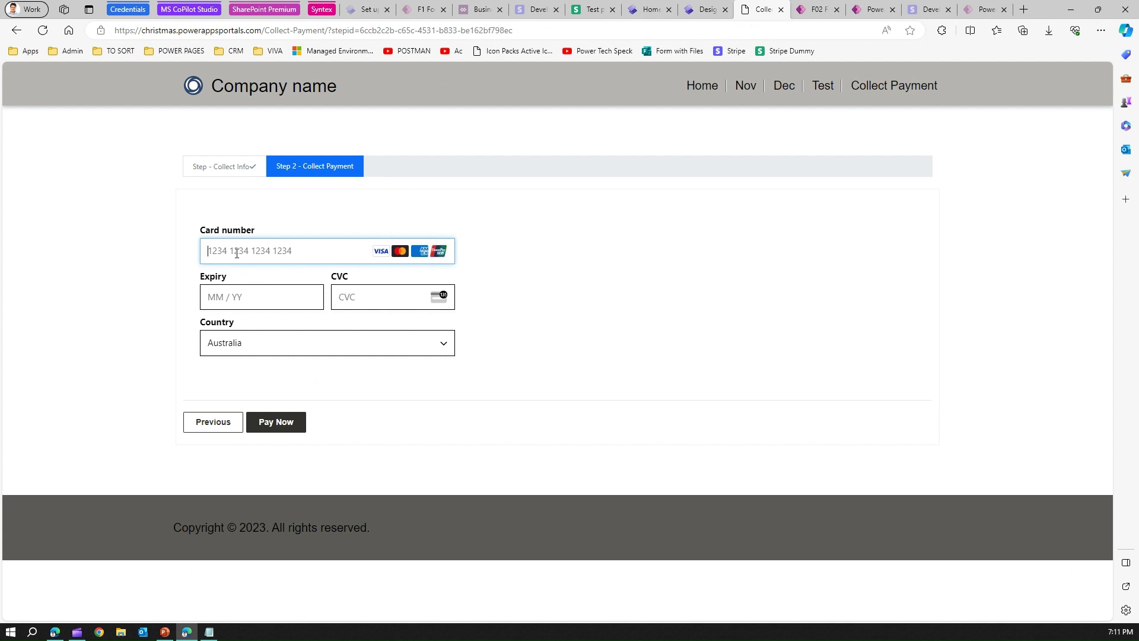
{"action": "key", "text": "ctrl+v"}
Step: Complete the payment with the card's expiry date and CVC, and dismiss the browser's offer to save the card
{"action": "left_click", "coordinate": [216, 300]}
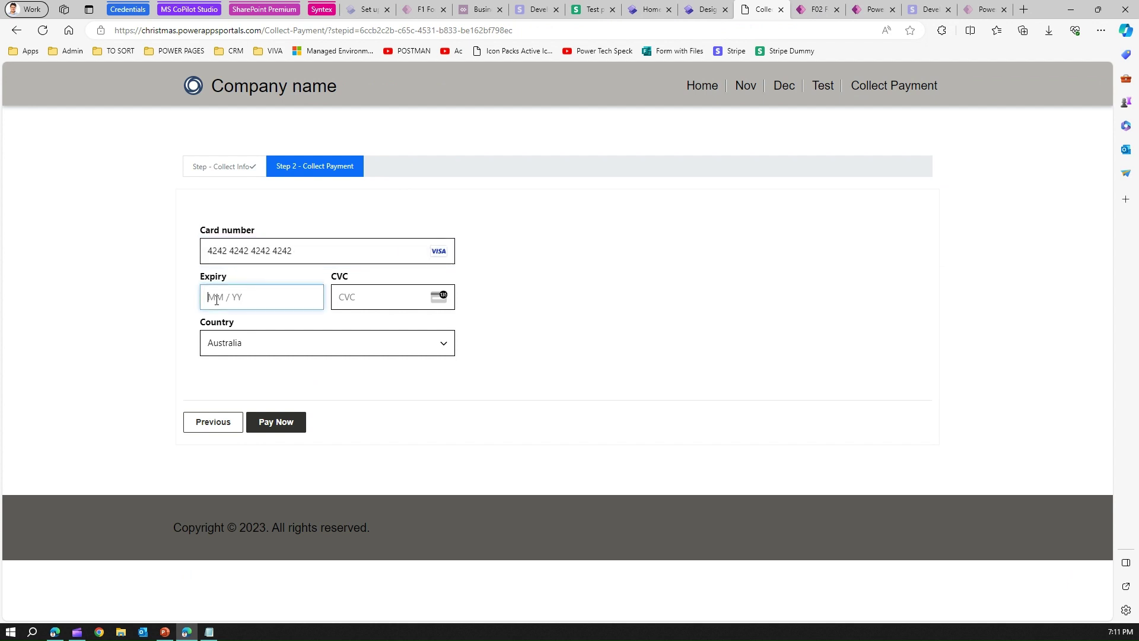
{"action": "type", "text": "12 / 25"}
{"action": "left_click", "coordinate": [358, 300]}
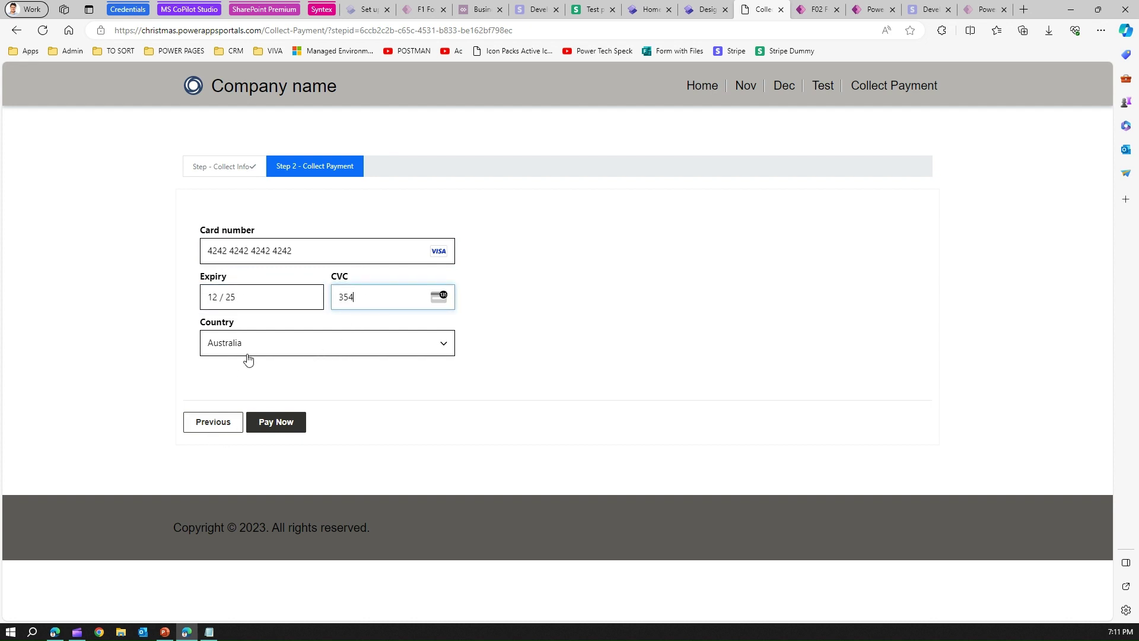
{"action": "left_click", "coordinate": [285, 425]}
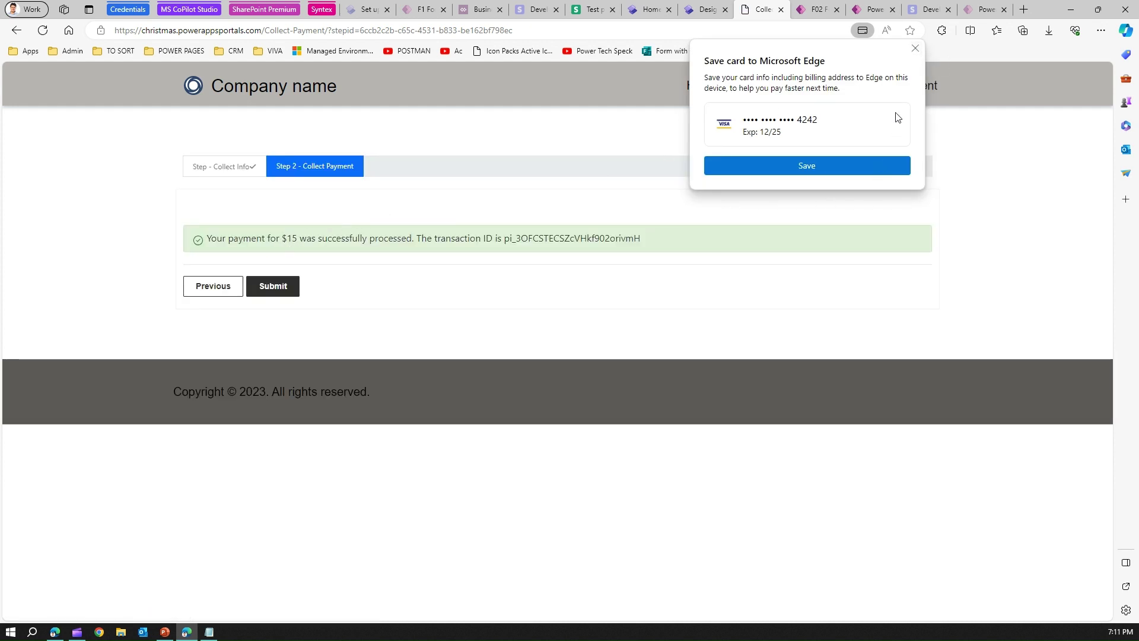
{"action": "left_click", "coordinate": [915, 48]}
Step: Check the transaction ID in the payment confirmation, and switch to Power Apps to view the Payment table in Power Pages Payments V2
{"action": "left_click_drag", "start_coordinate": [306, 239], "coordinate": [641, 241]}
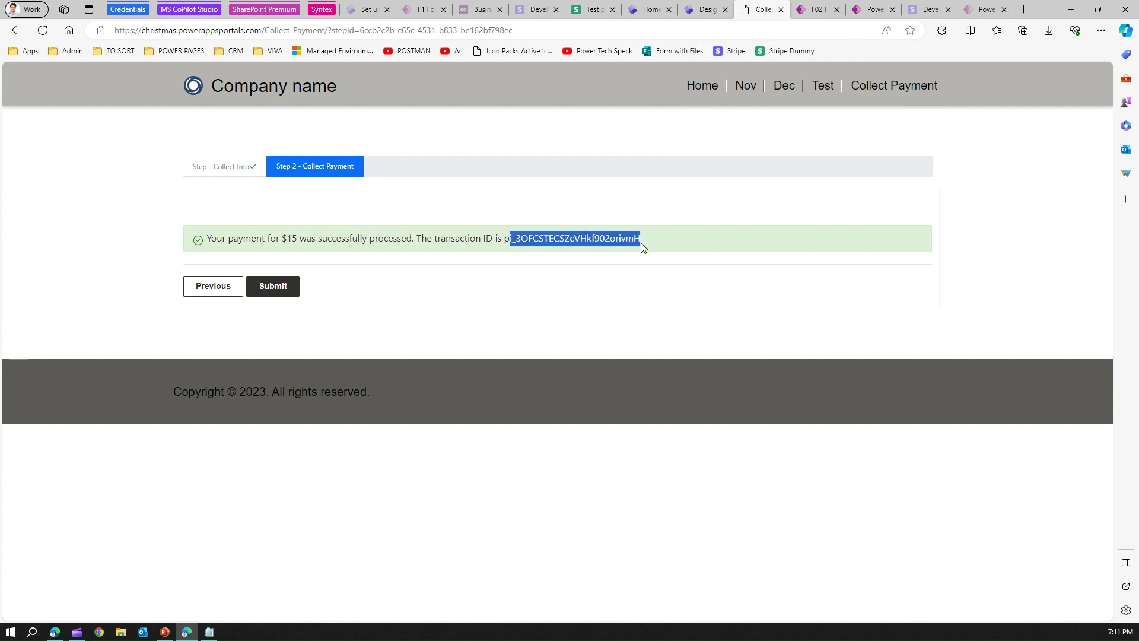
{"action": "left_click", "coordinate": [608, 288]}
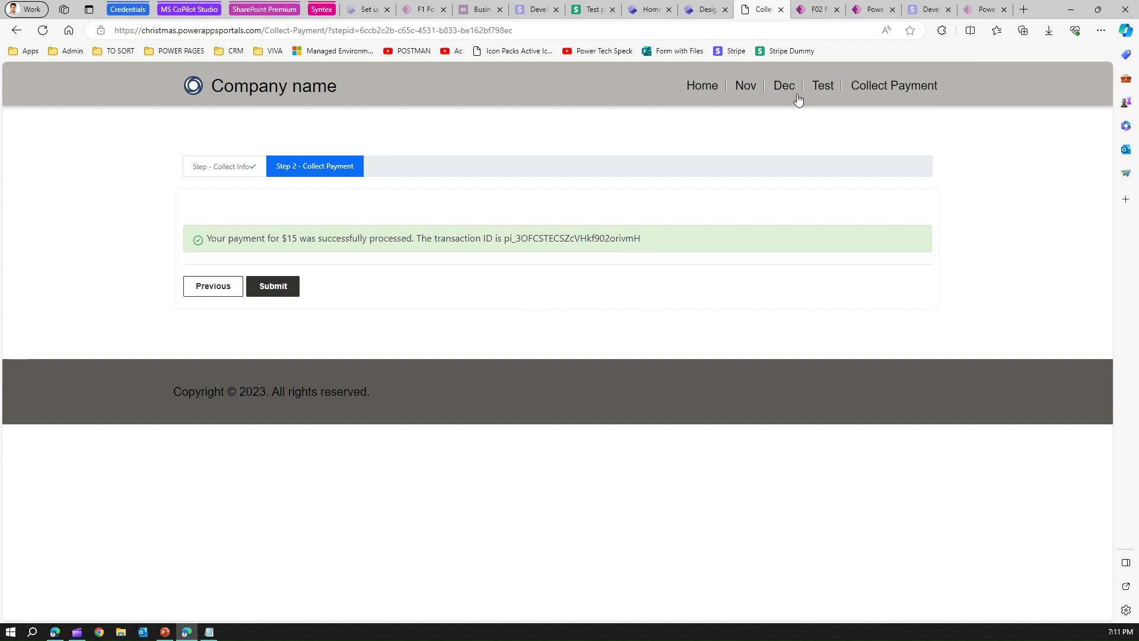
{"action": "left_click", "coordinate": [982, 10]}
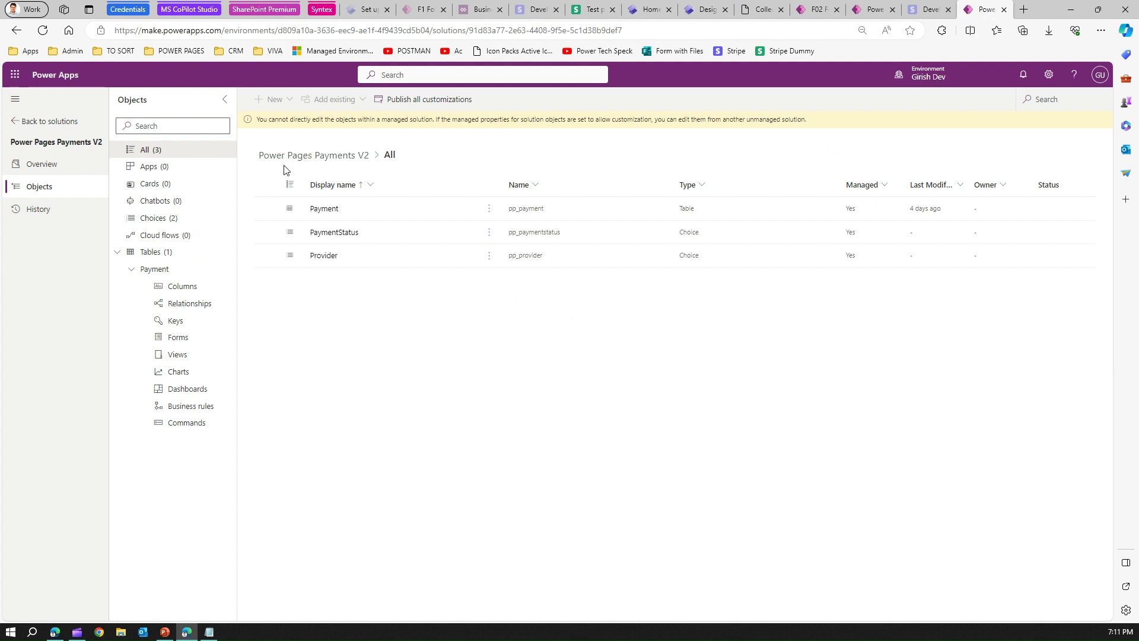
{"action": "left_click", "coordinate": [163, 271]}
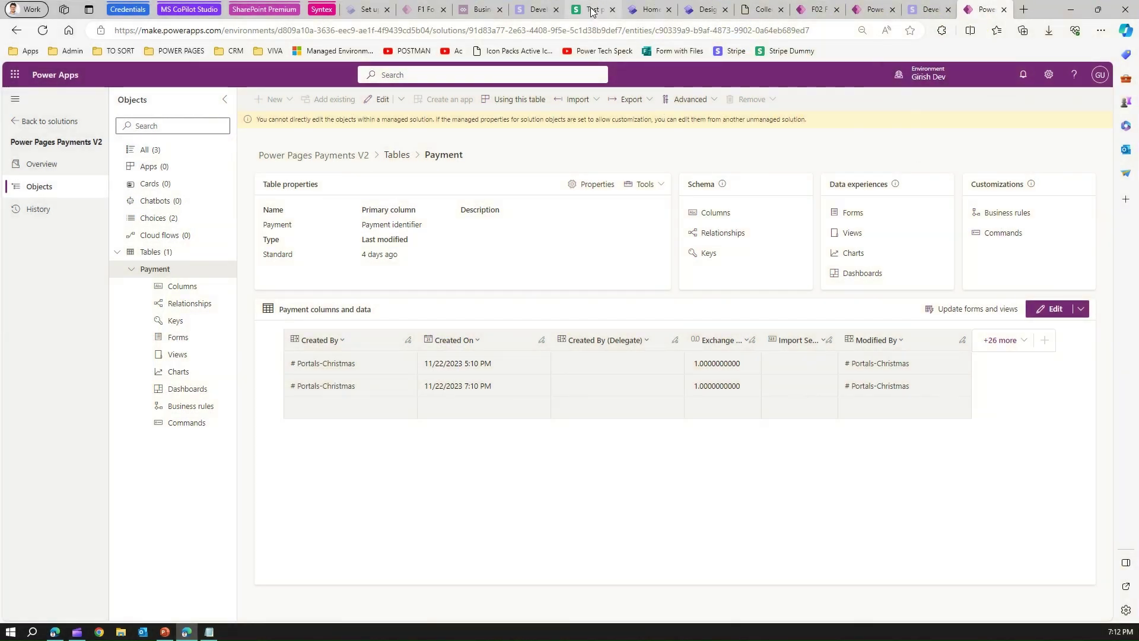
Step: Switch to the Stripe dashboard's developer events and compare the latest payment with the transaction ID on the Collect Payment page
{"action": "left_click", "coordinate": [590, 10]}
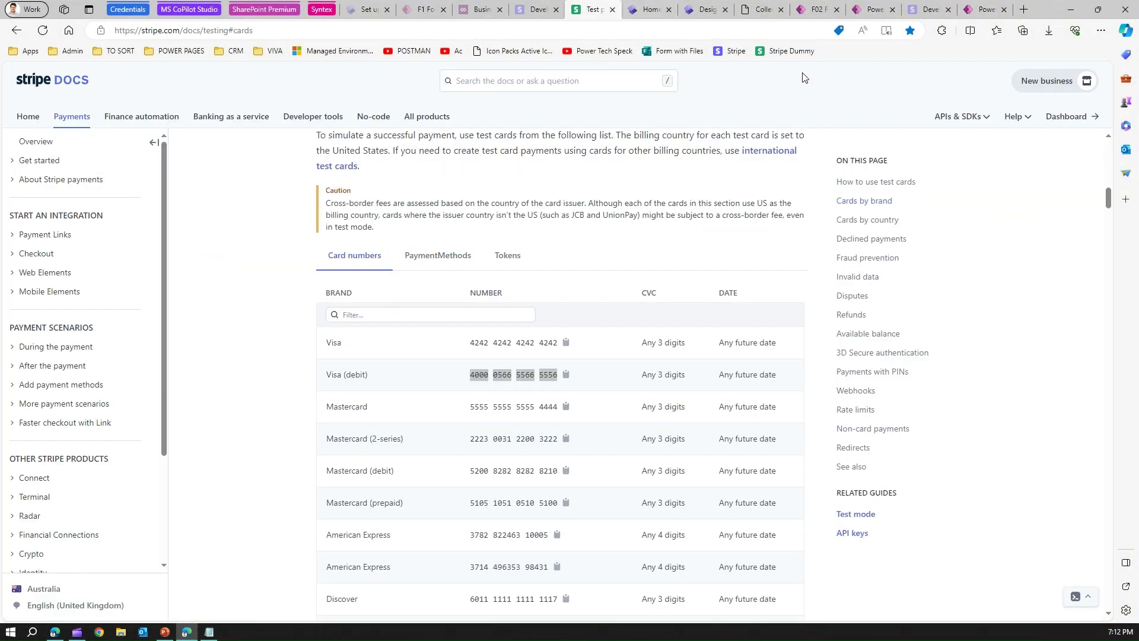
{"action": "left_click", "coordinate": [922, 12]}
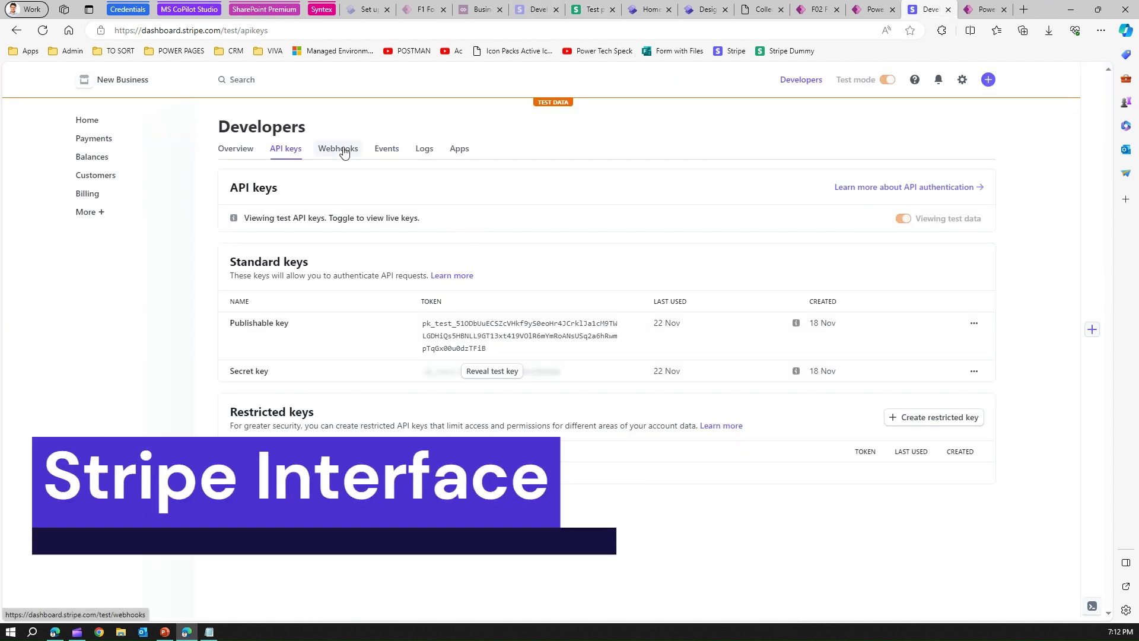
{"action": "left_click", "coordinate": [385, 150]}
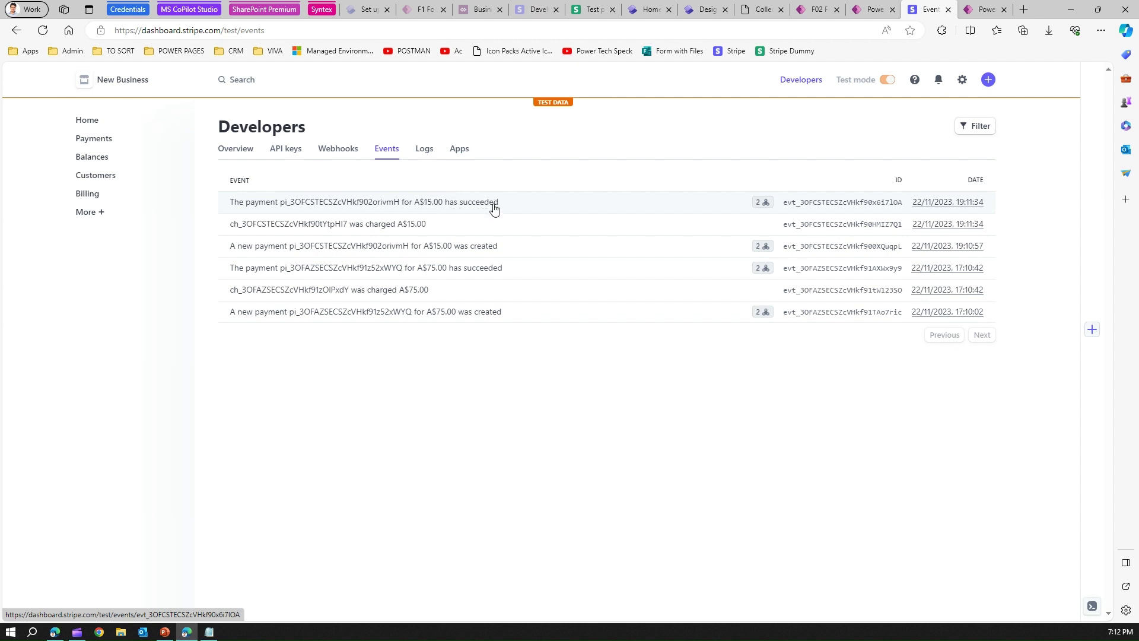
{"action": "left_click", "coordinate": [760, 9]}
{"action": "left_click_drag", "start_coordinate": [503, 241], "coordinate": [638, 243]}
{"action": "left_click", "coordinate": [930, 11]}
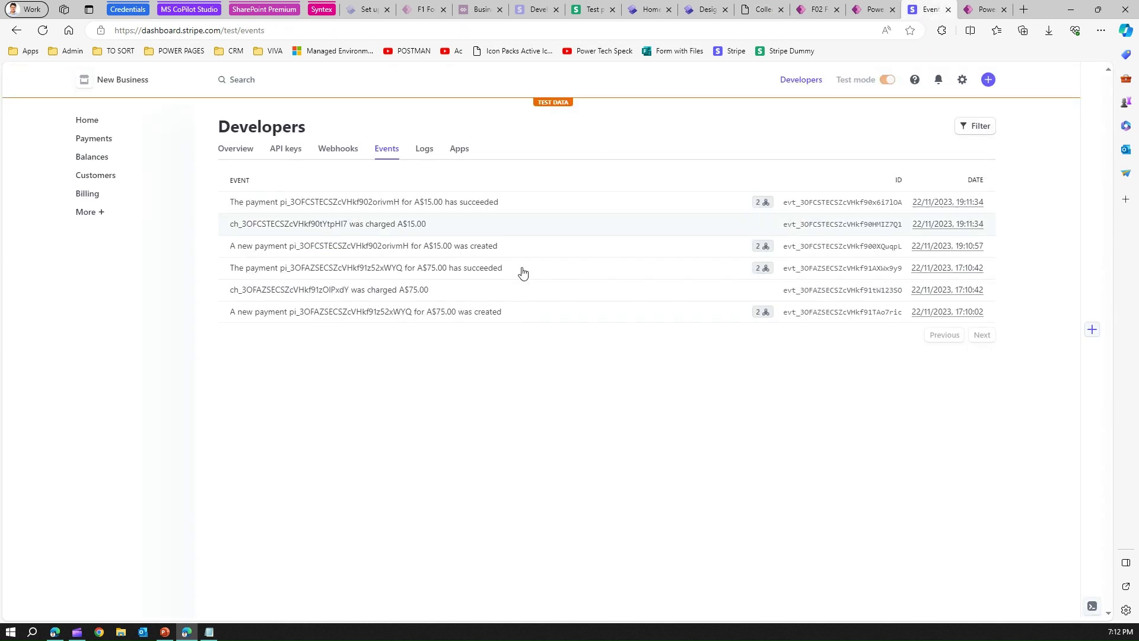
Step: Review the Stripe developer logs, events and integration overview, and return to the payment confirmation on the Christmas site
{"action": "left_click", "coordinate": [424, 151]}
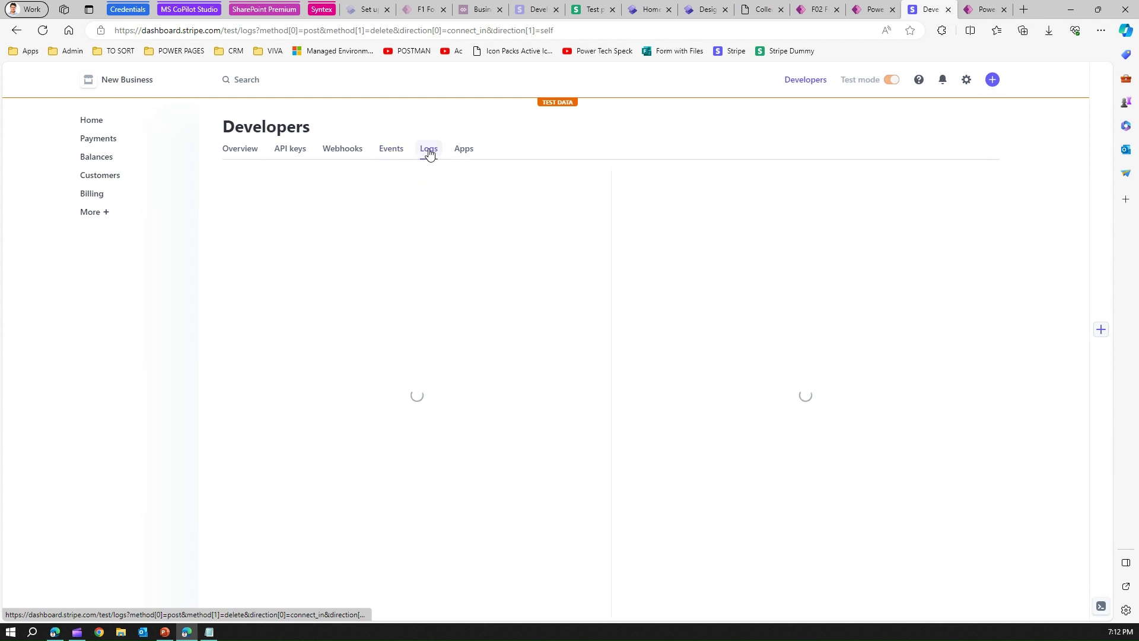
{"action": "left_click", "coordinate": [388, 150]}
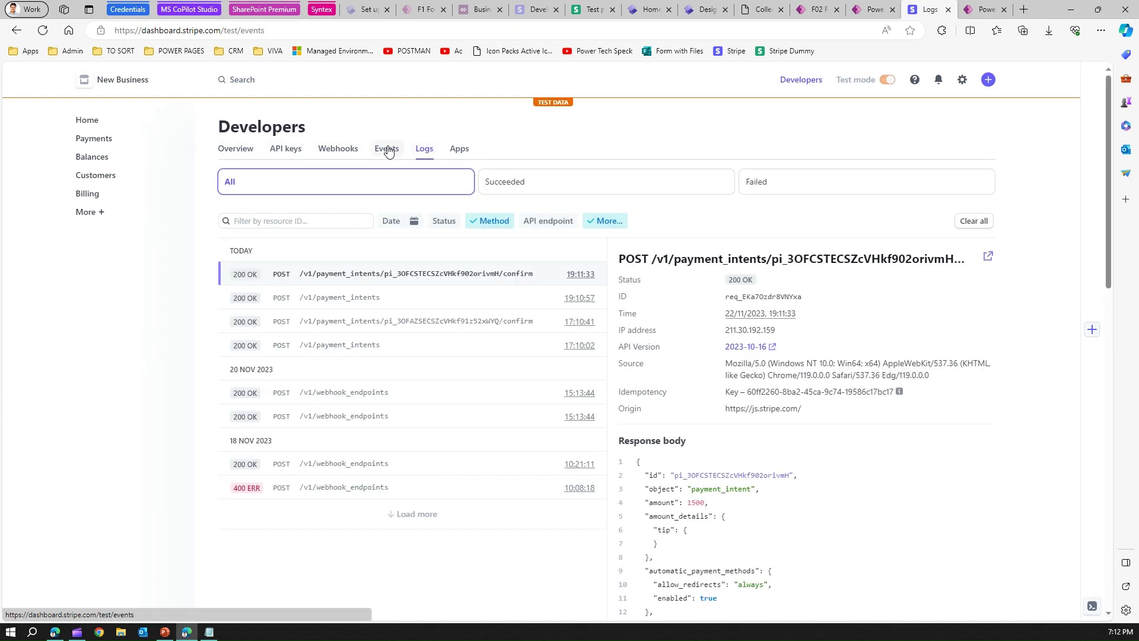
{"action": "left_click", "coordinate": [236, 153]}
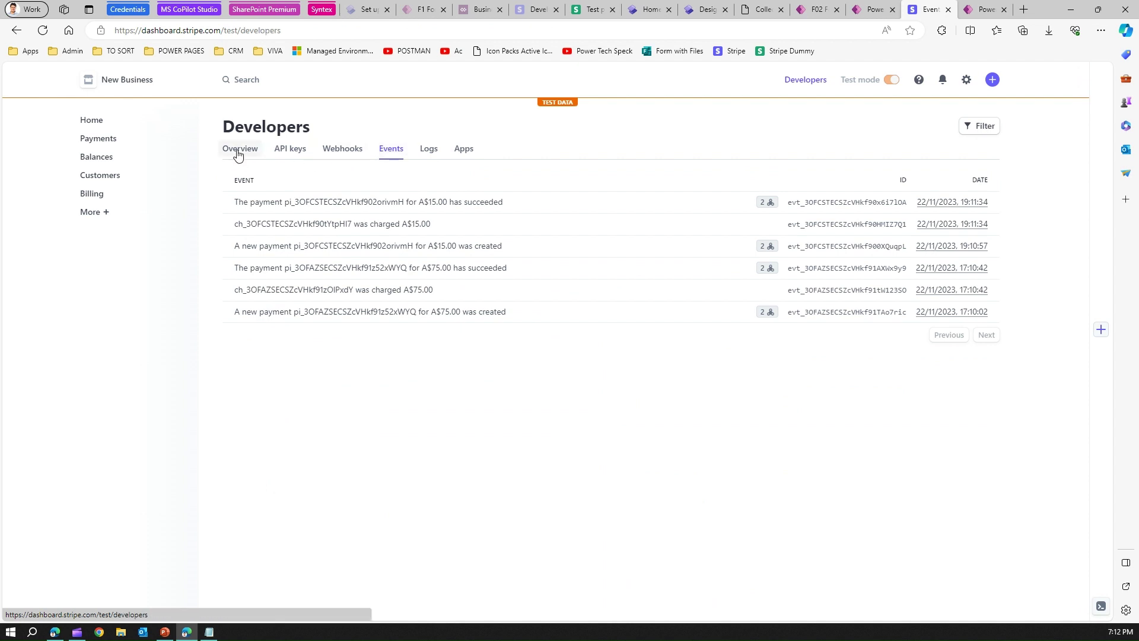
{"action": "mouse_move", "coordinate": [457, 297]}
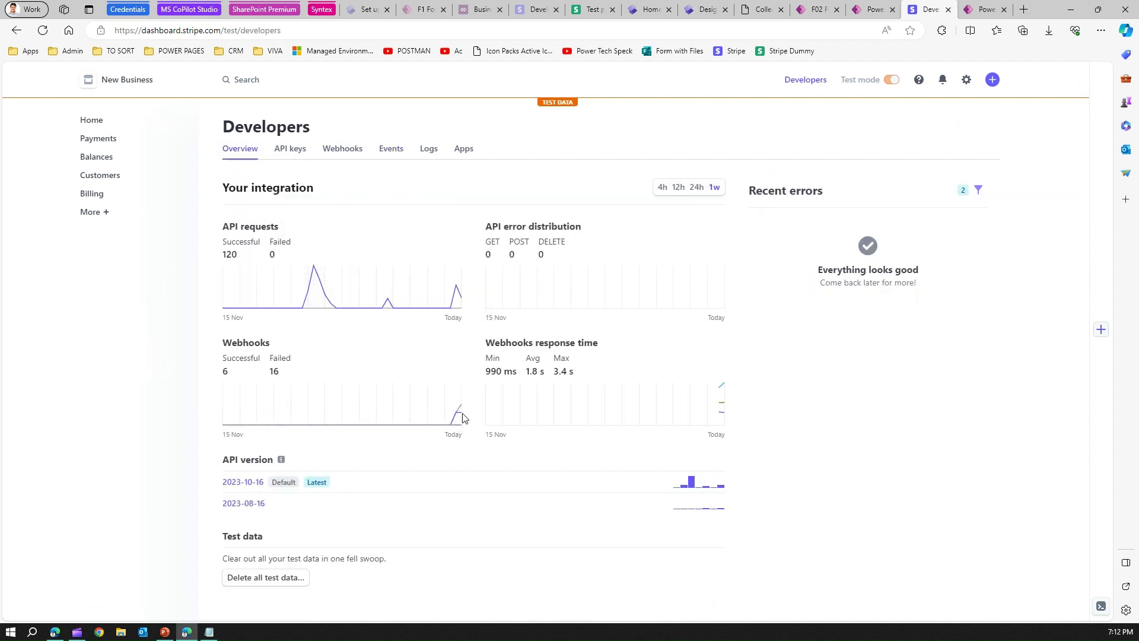
{"action": "mouse_move", "coordinate": [456, 417]}
{"action": "left_click", "coordinate": [700, 10]}
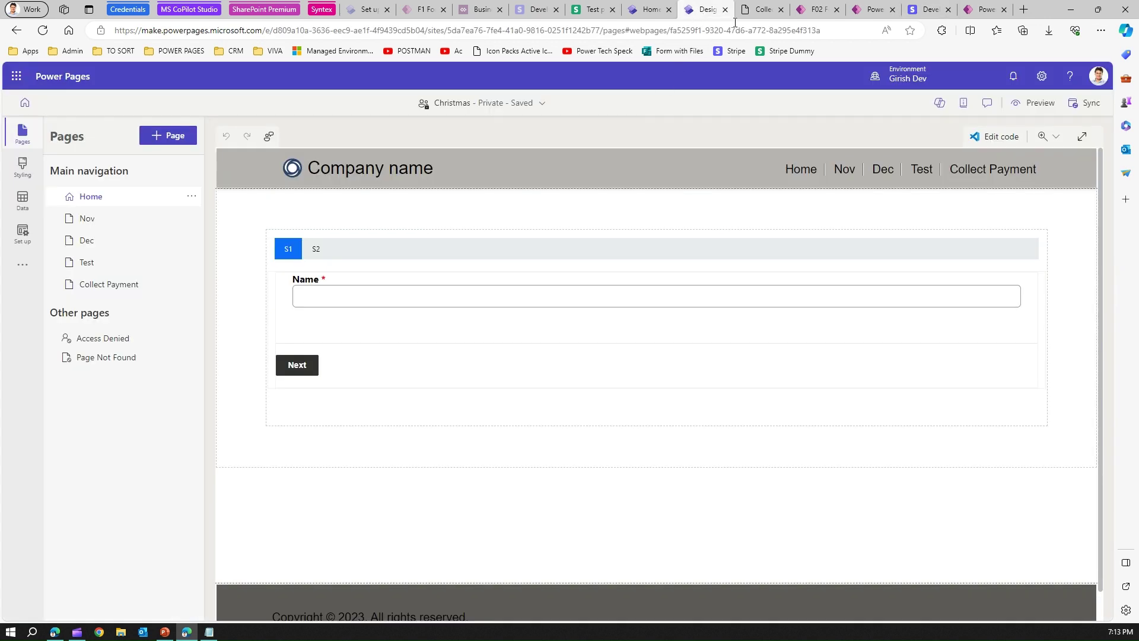
{"action": "left_click", "coordinate": [756, 10]}
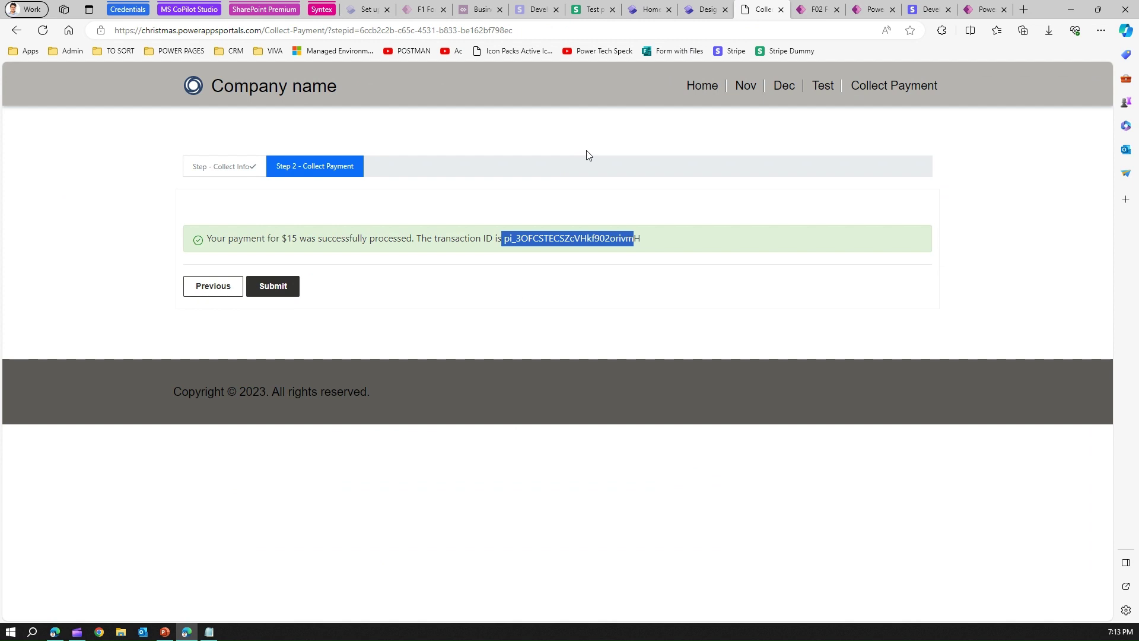